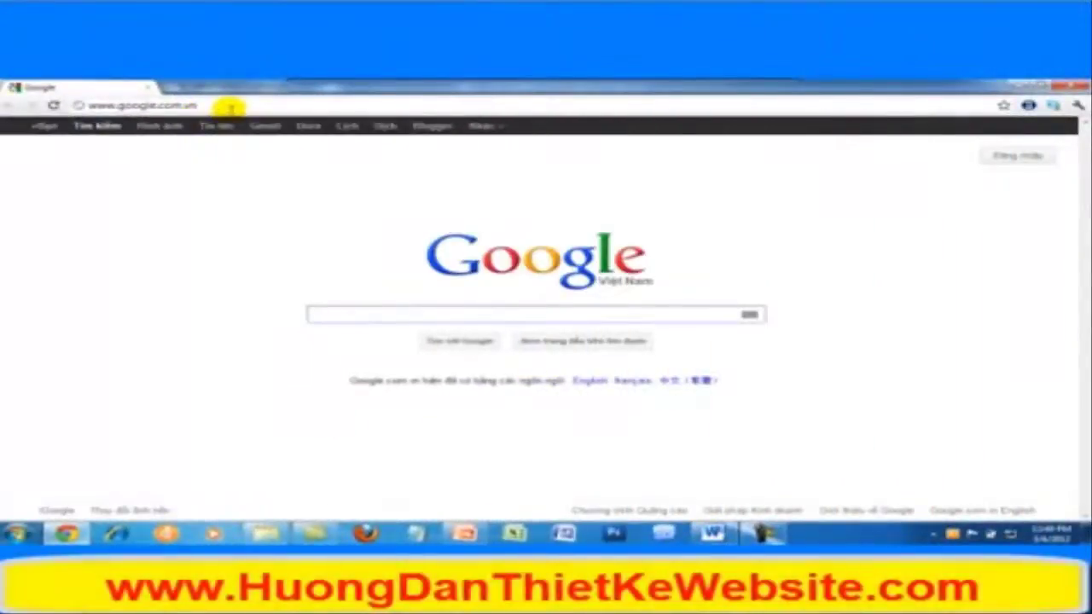
Step: Open the blogger.com website
click(255, 106)
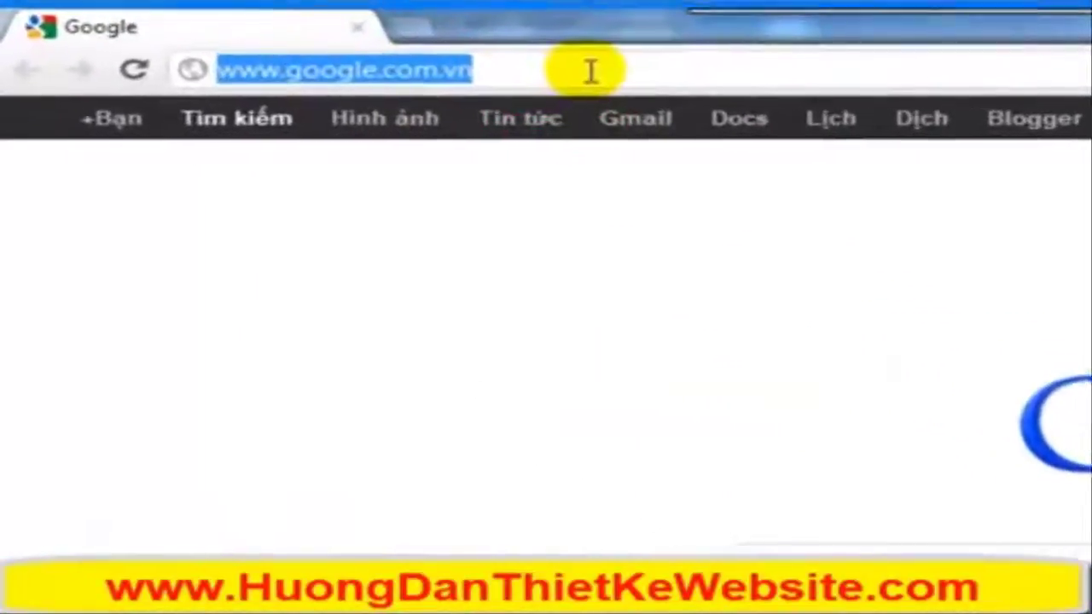
key(BackSpace)
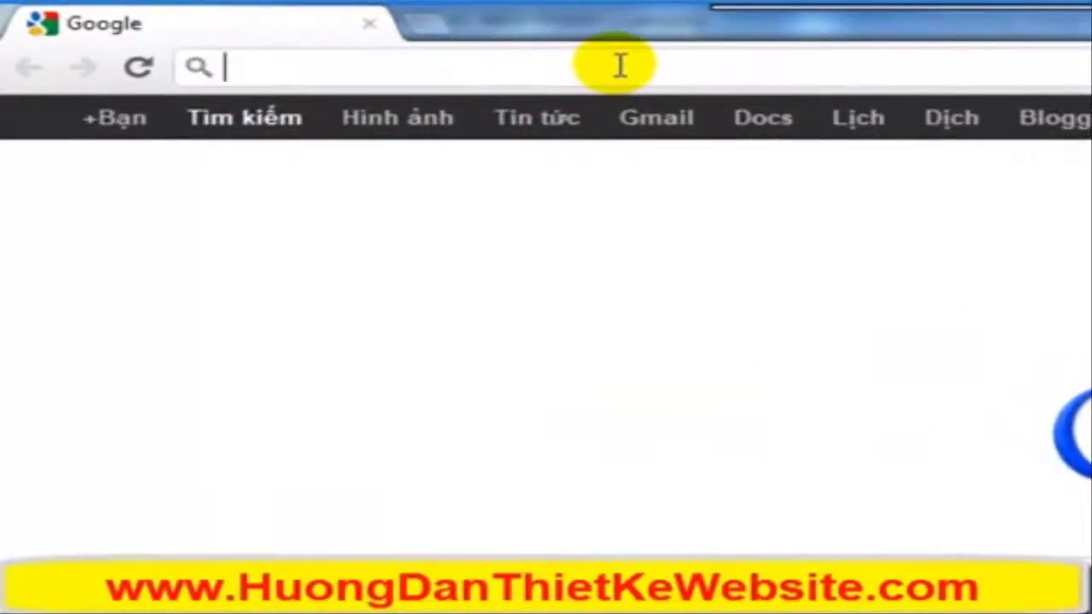
text(b)
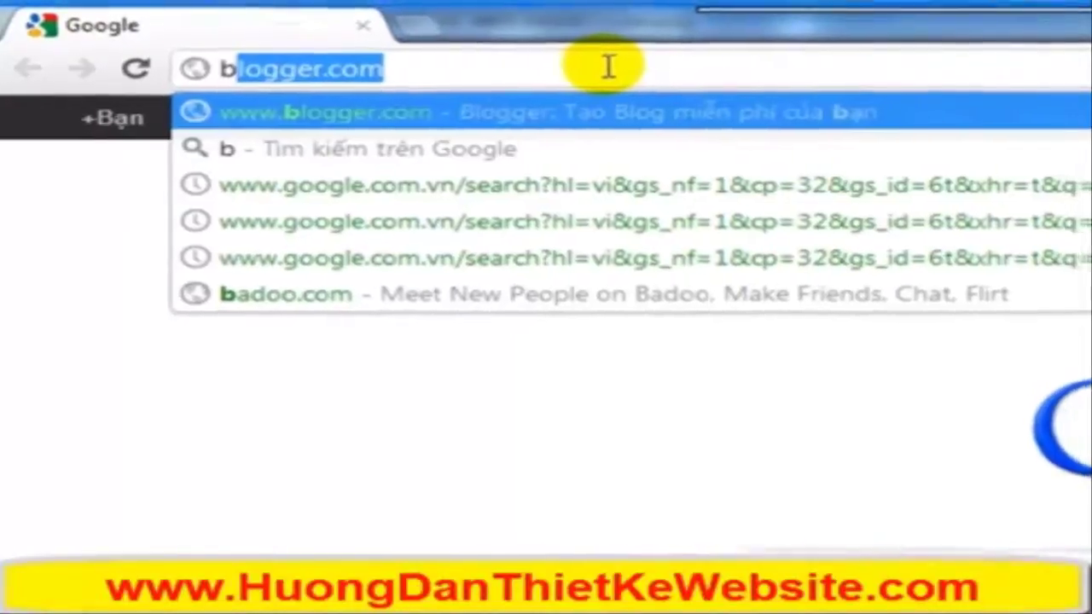
text(logger.com)
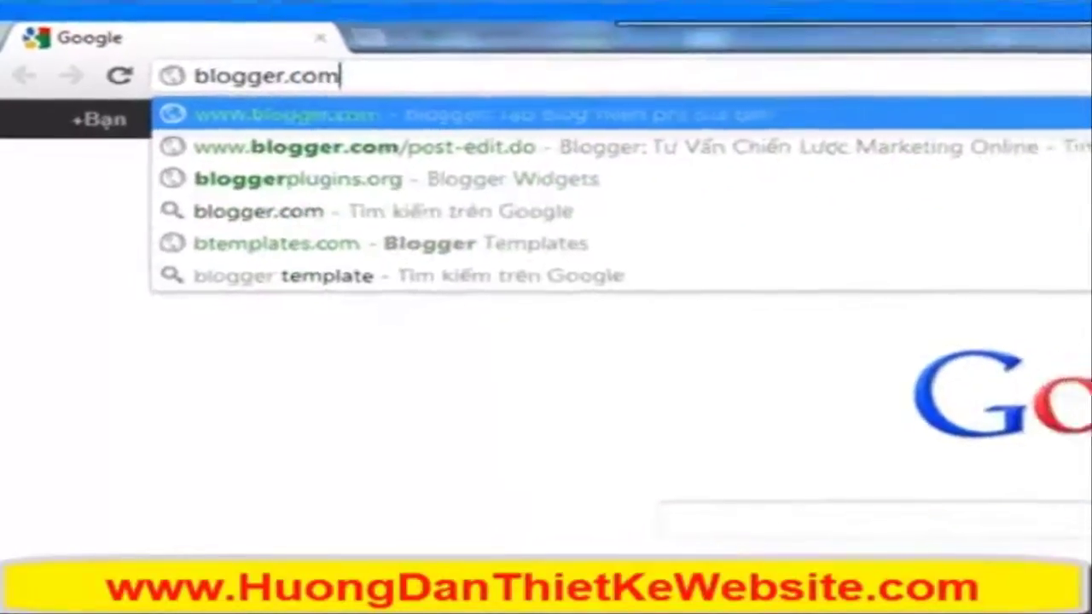
key(Return)
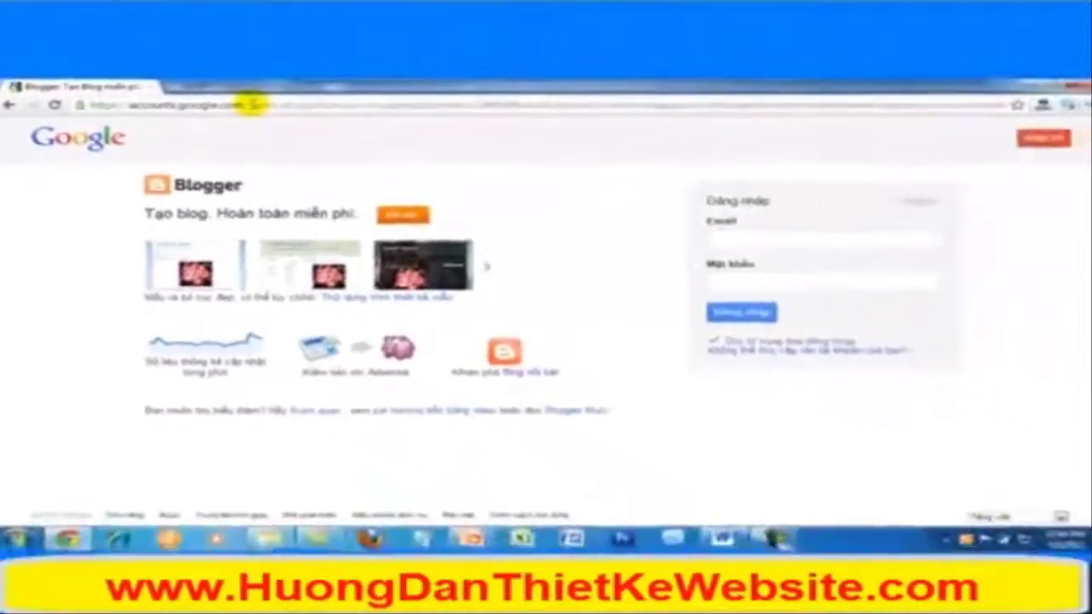
Step: Sign in to Blogger with the account's email name and password
click(708, 239)
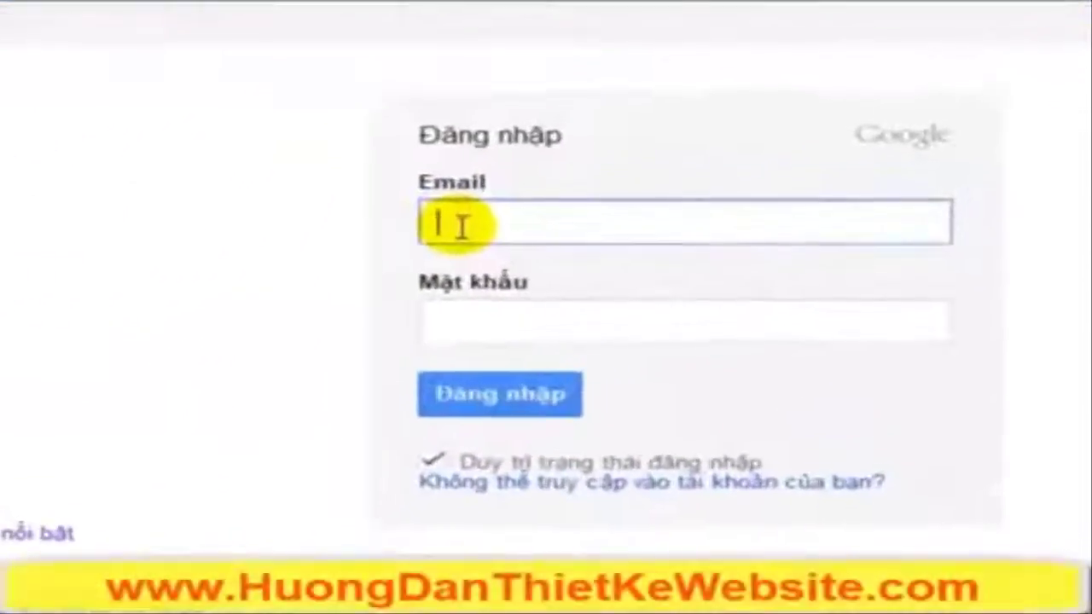
text(p)
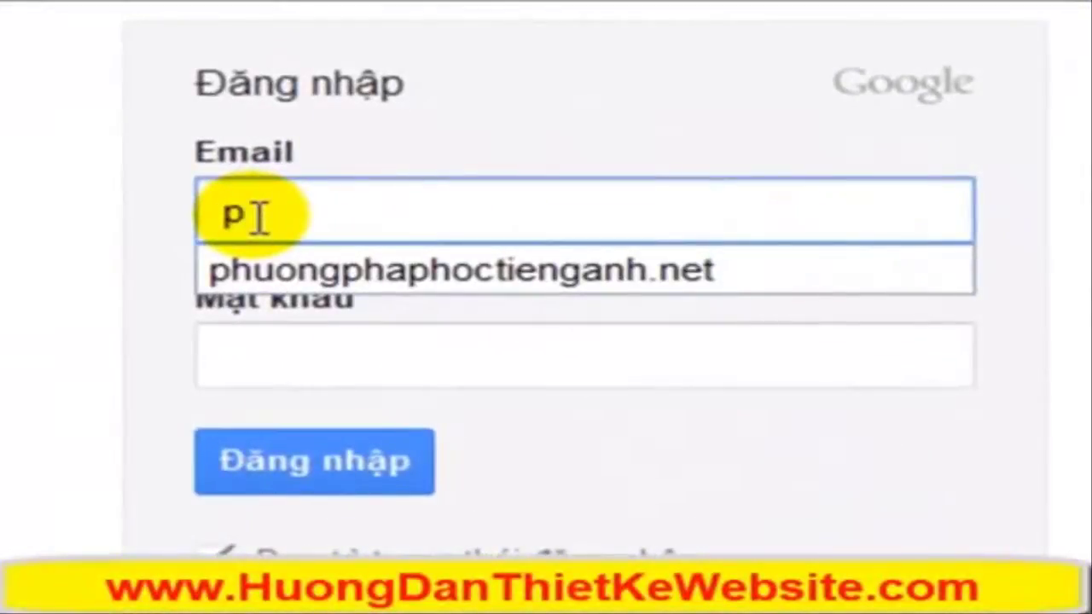
click(290, 271)
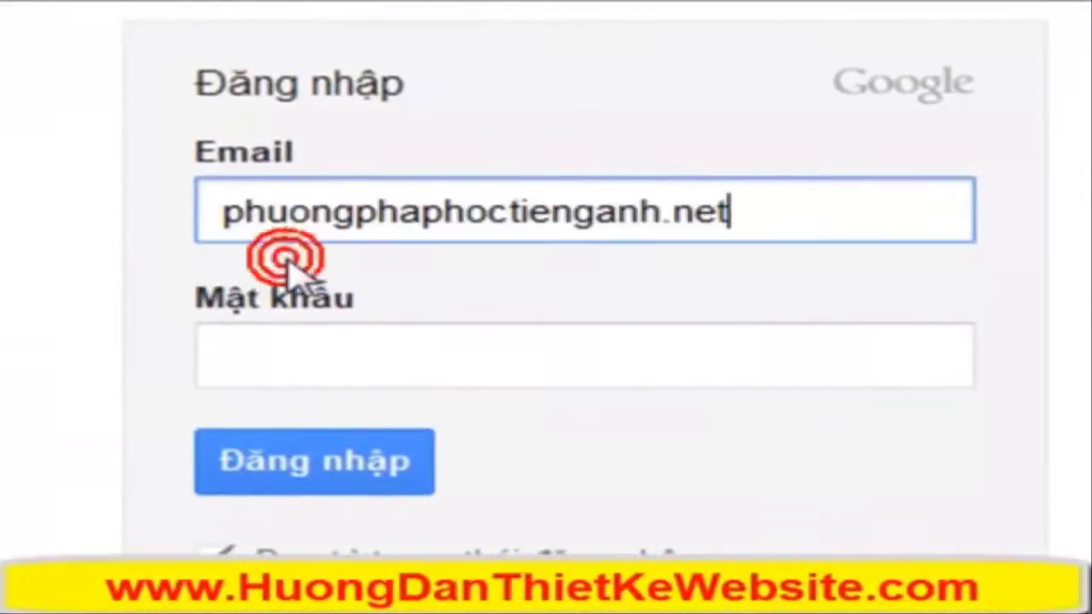
click(259, 346)
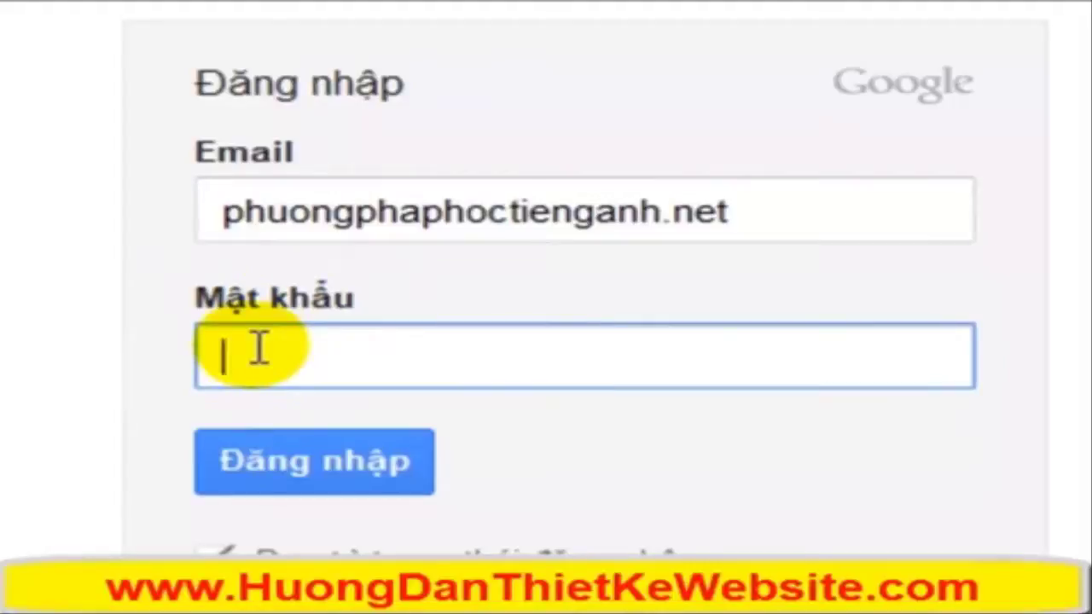
text(•••••••••••)
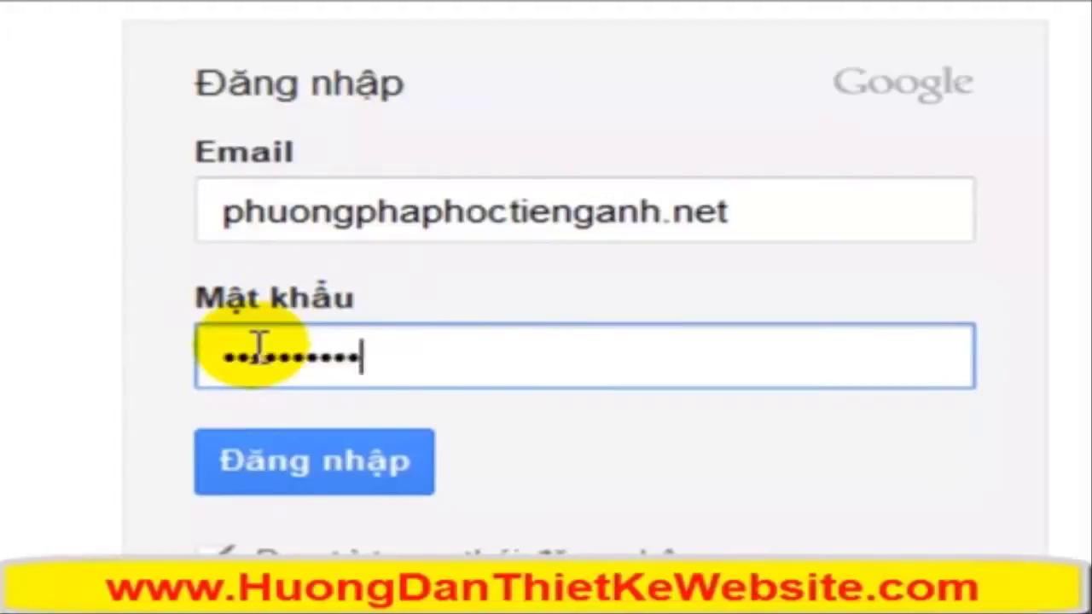
click(268, 468)
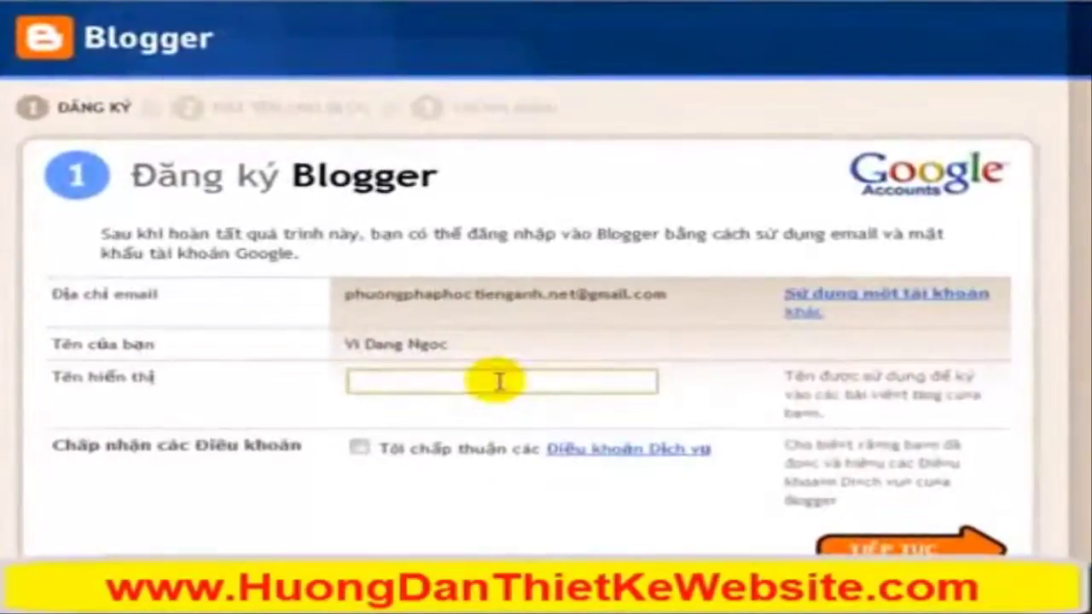
Step: Register for Blogger with the display name "Phương Pháp Học Tiếng Anh" and accept the terms of service
text(hương Pháp Học Tiếng Anh)
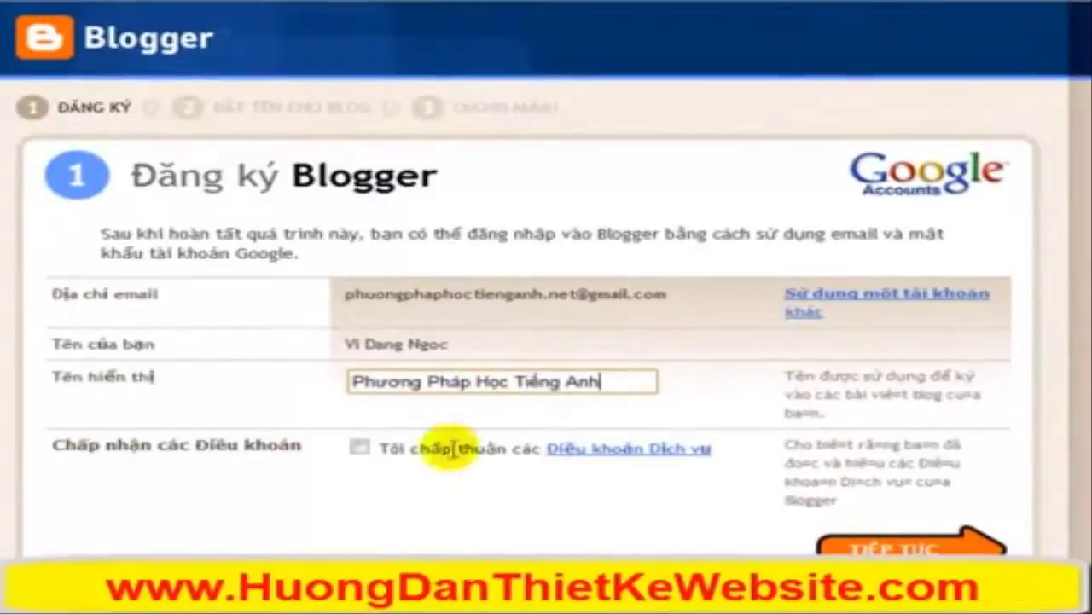
click(360, 448)
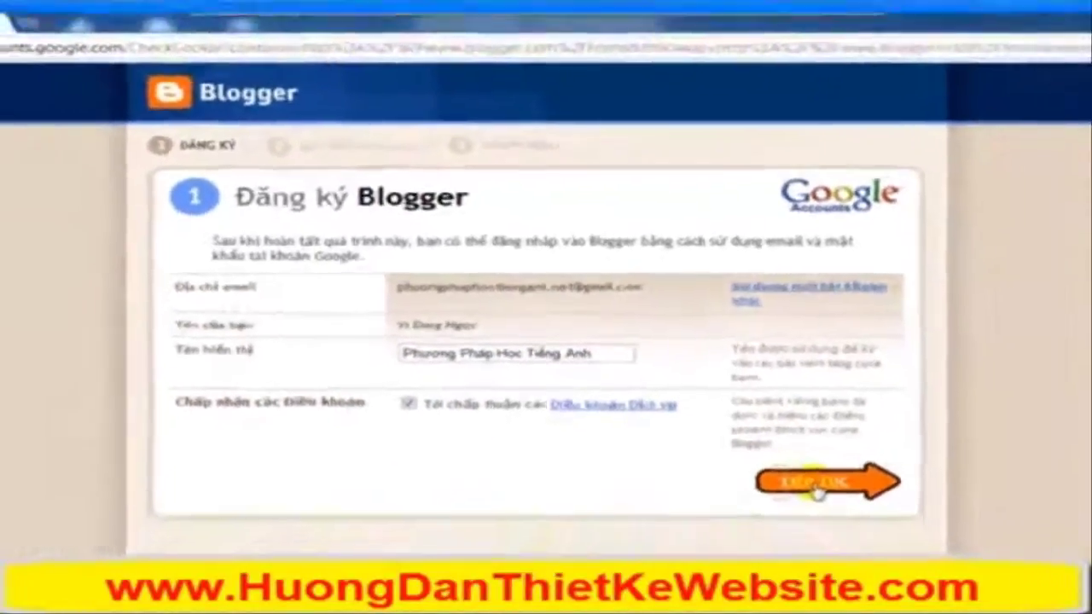
click(884, 546)
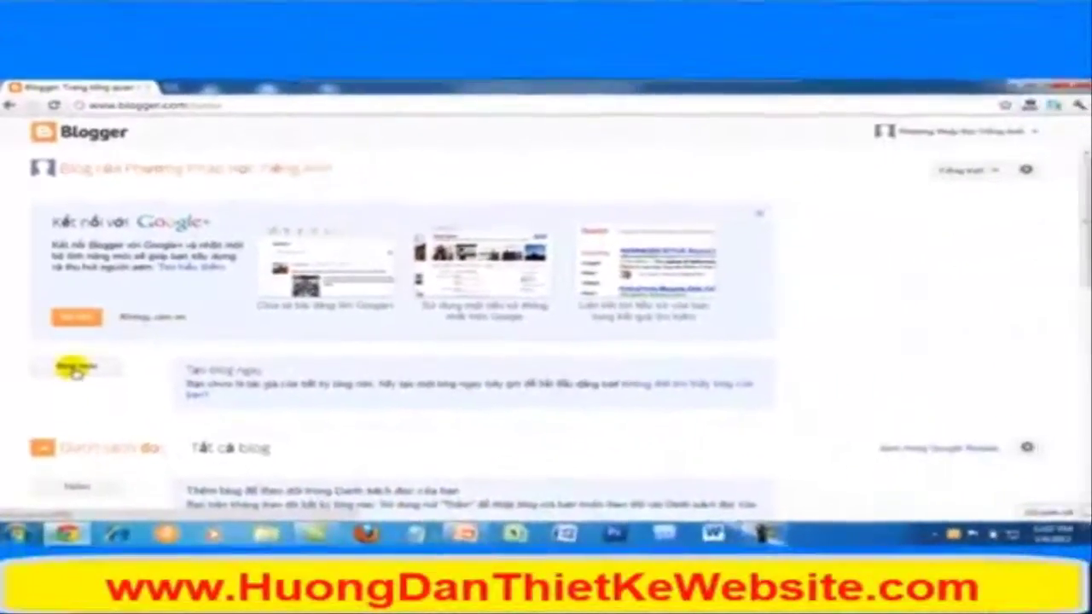
Step: Create a new blog titled "Phương Pháp Học Tiếng Anh" at phuongphaphoctienganhhieuqua.blogspot.com with the Simple template
click(81, 375)
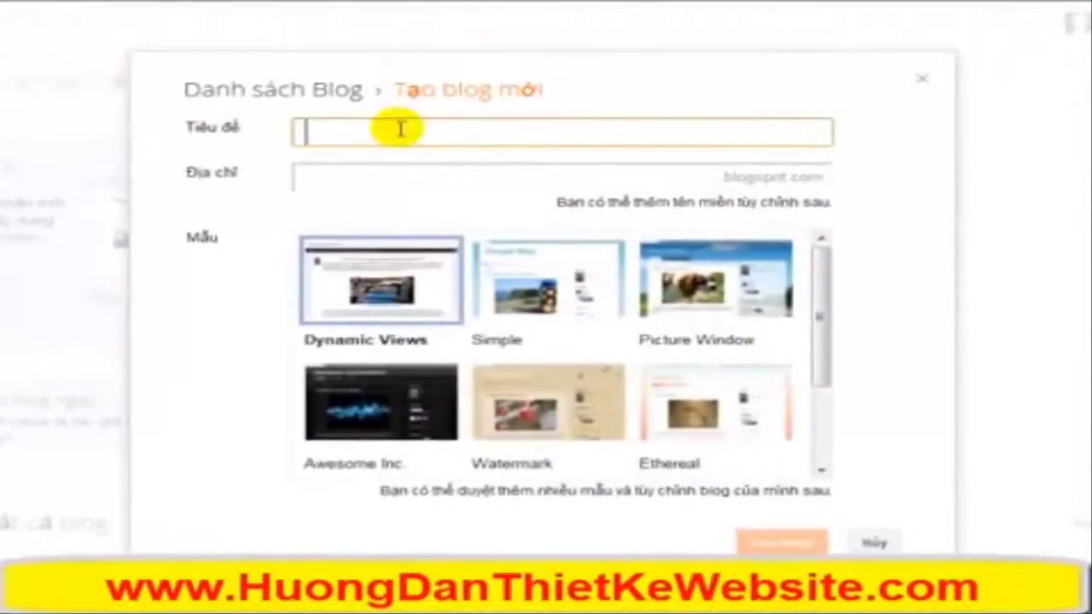
text(Phuong Pháp Học Tiếng Anh)
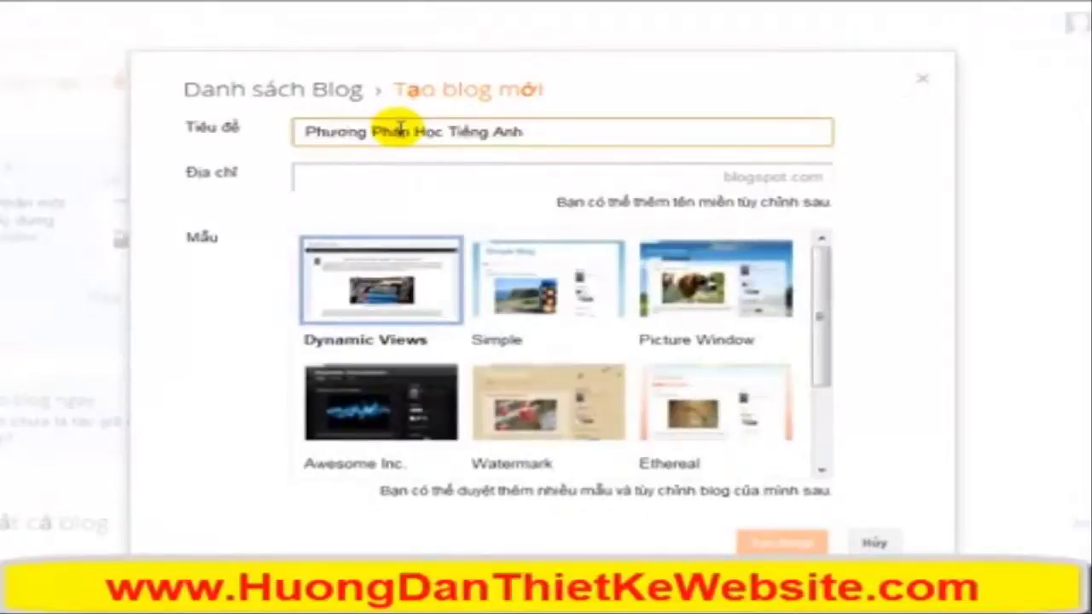
click(404, 179)
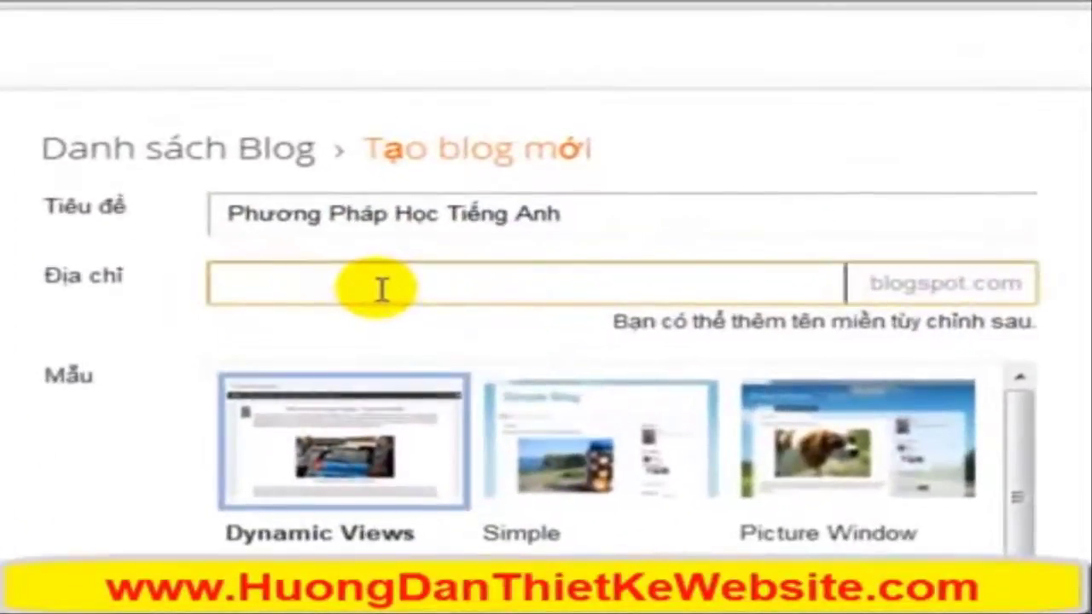
text(phuongphaphoctienganh)
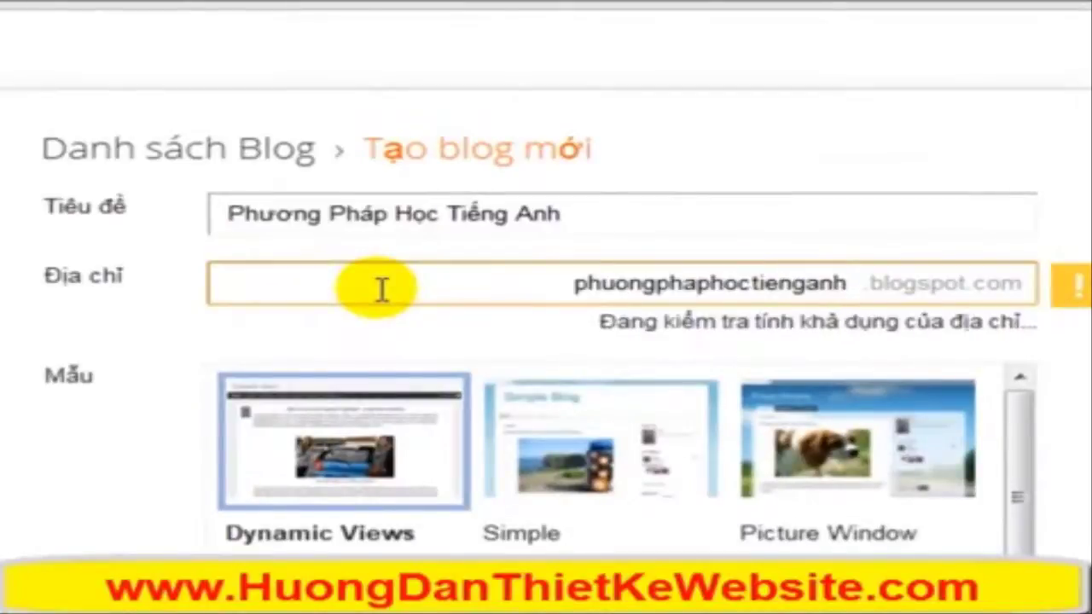
text(hieu)
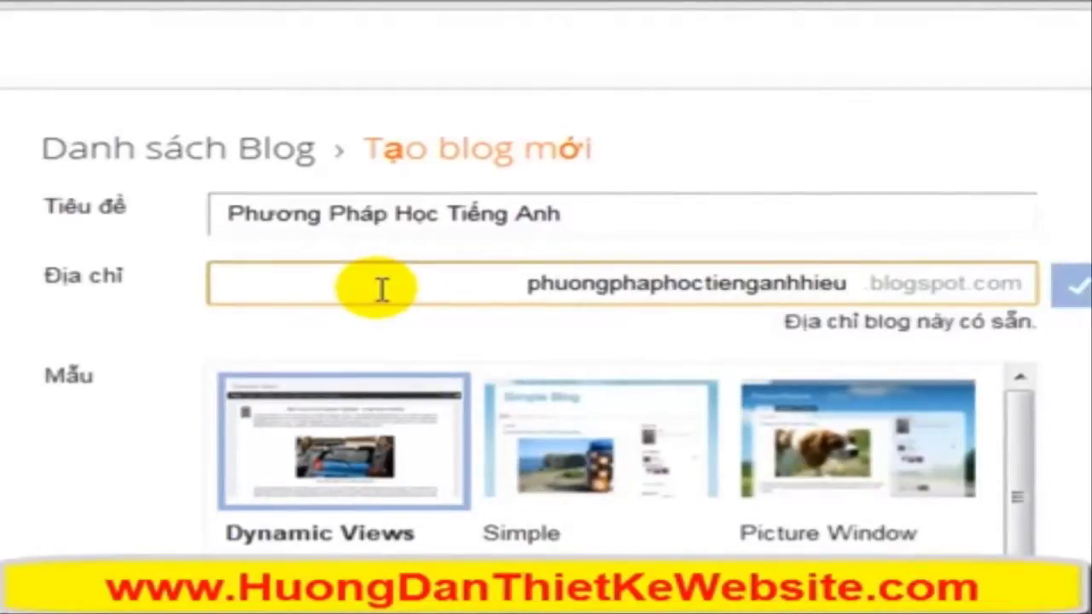
text(qua)
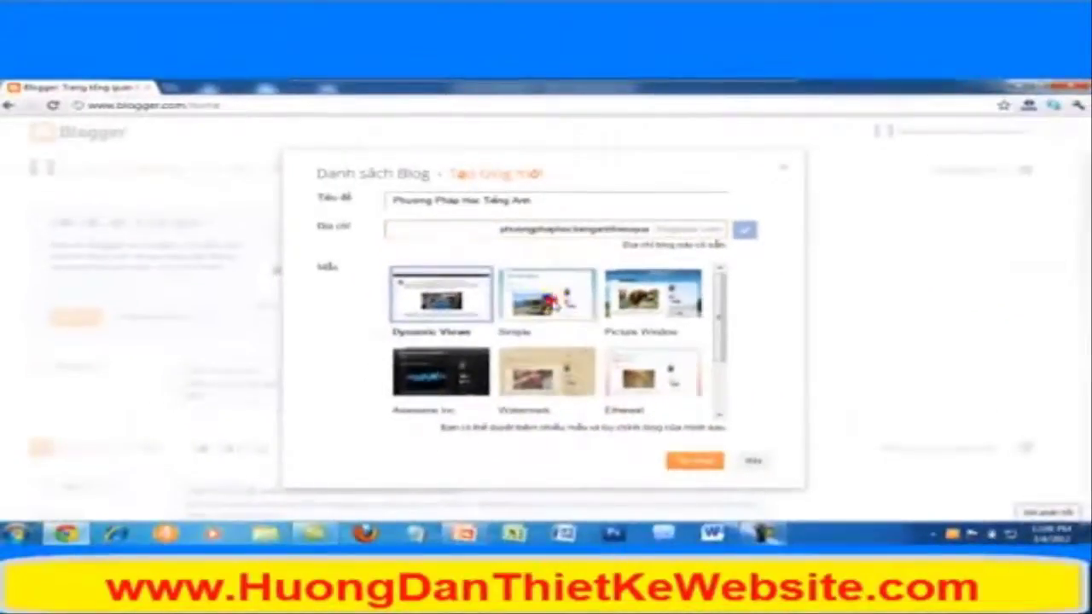
click(624, 460)
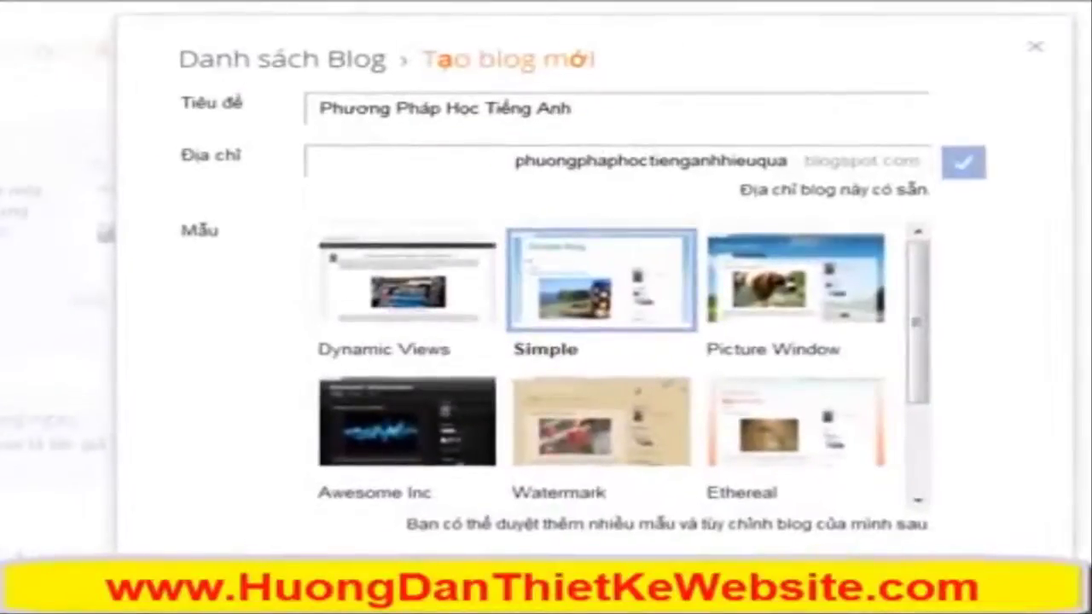
click(845, 582)
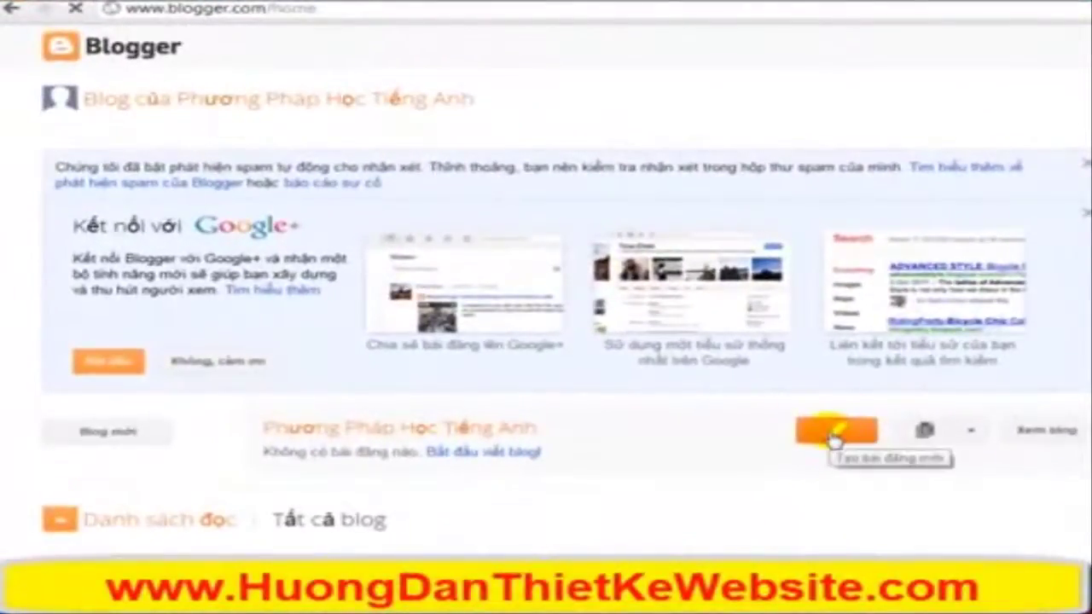
Step: Start a new post in the blog, titled "Phương Pháp Học Tiếng Anh Hiệu Quả"
click(834, 433)
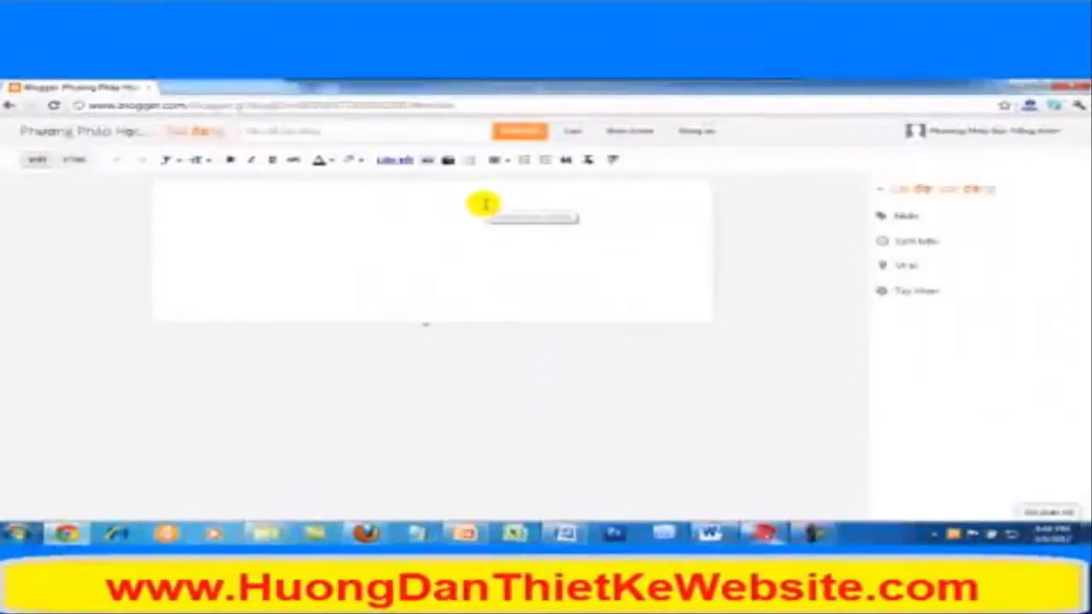
click(383, 129)
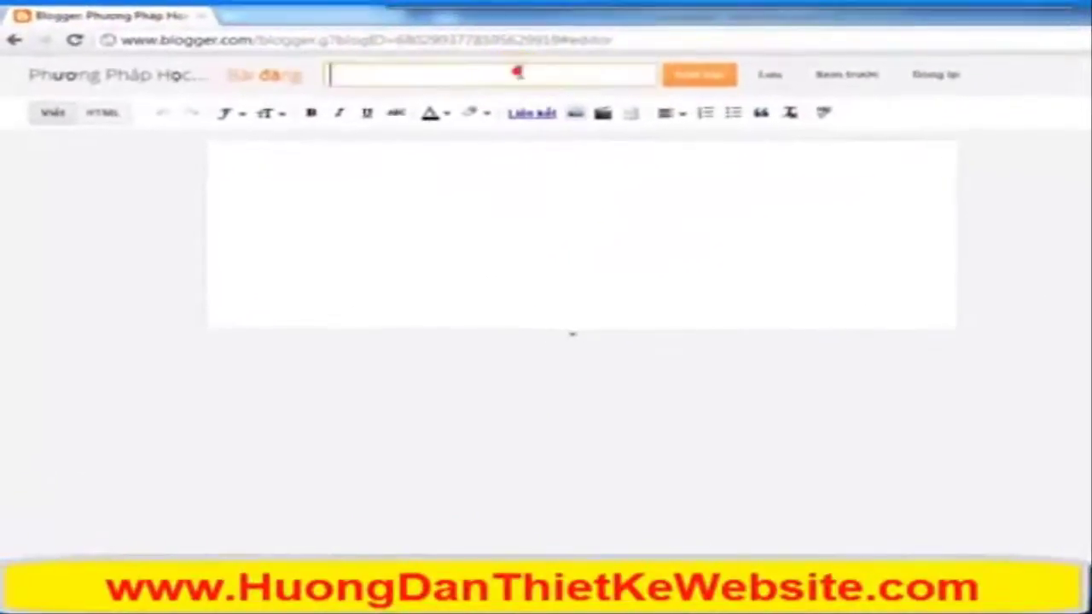
text(Phương Pháp Học Tiếng Anh Hiệu Quả)
Step: Centre-align the post body and insert the first "phuong phap hoc tieng anh hieu qua.FLV" video from the account's own YouTube videos
click(629, 162)
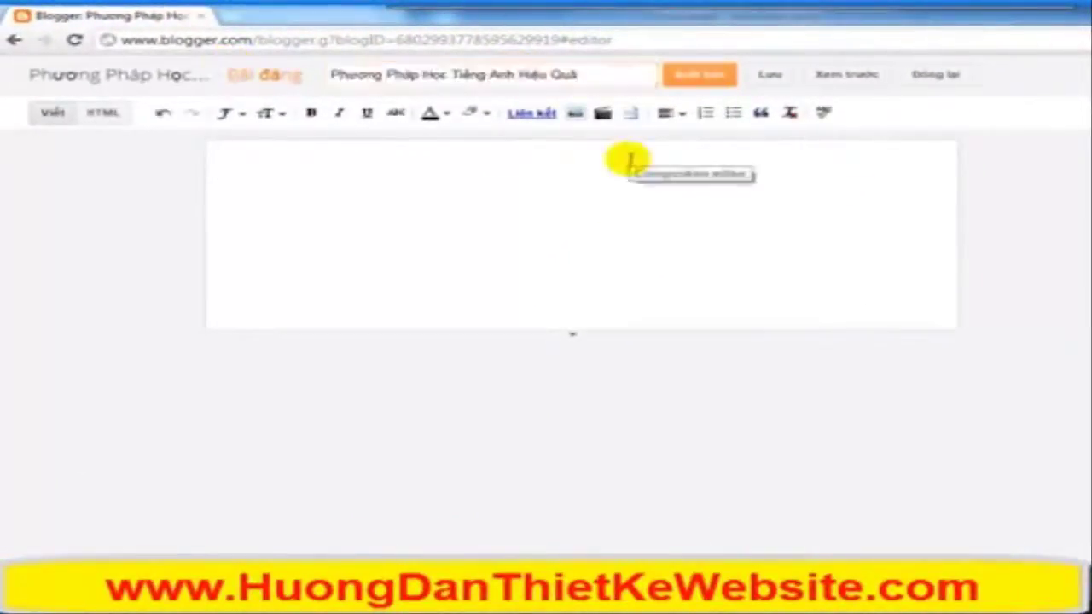
click(683, 116)
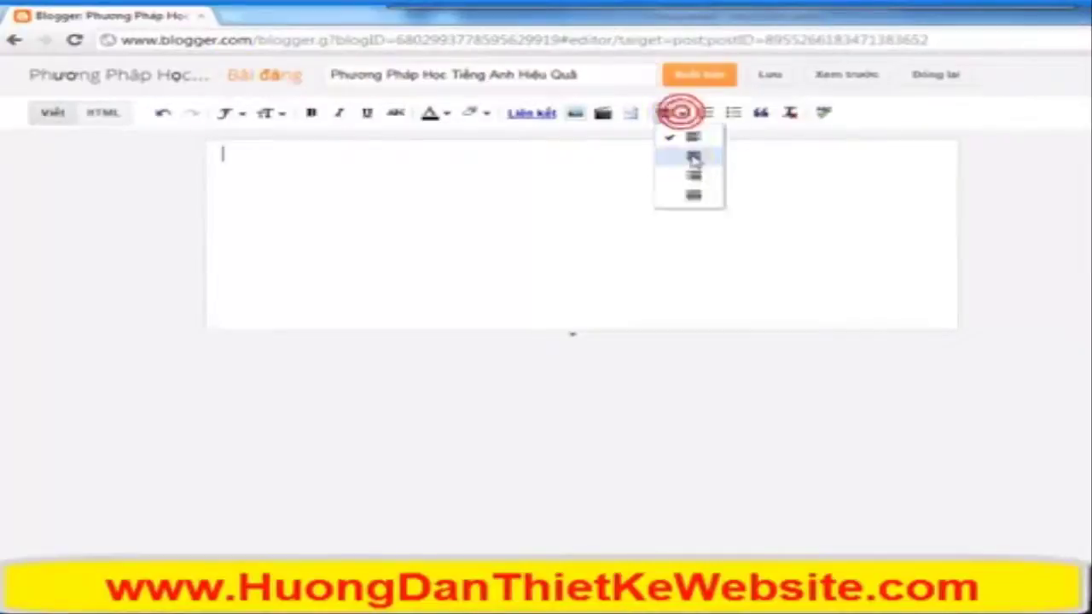
click(690, 154)
click(604, 114)
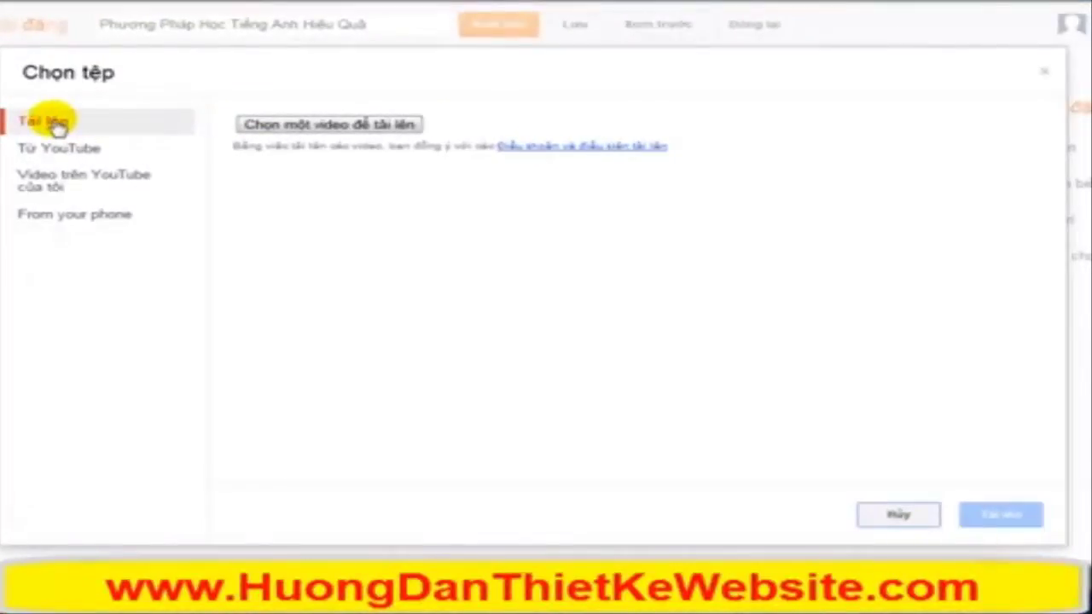
click(55, 183)
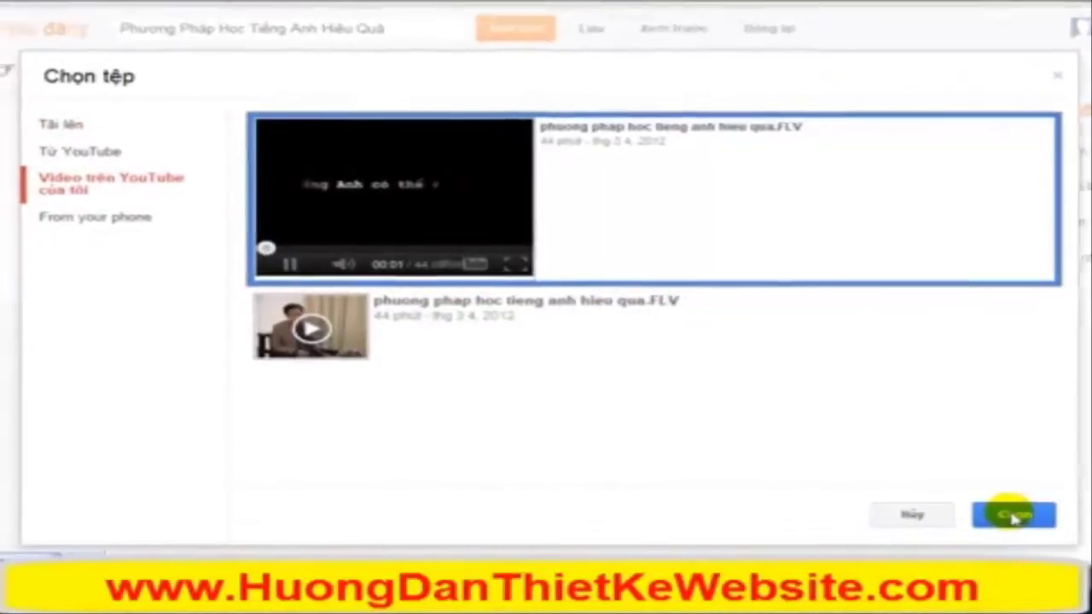
click(1014, 515)
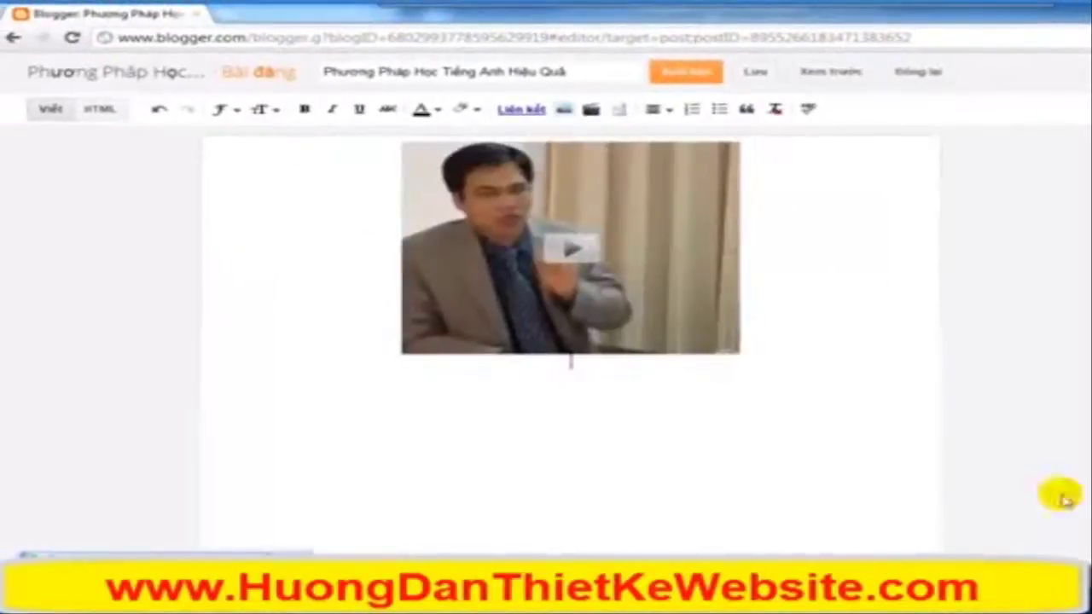
Step: Insert the picture of three students from this blog's images below the video and set its size to Lớn (large)
click(563, 109)
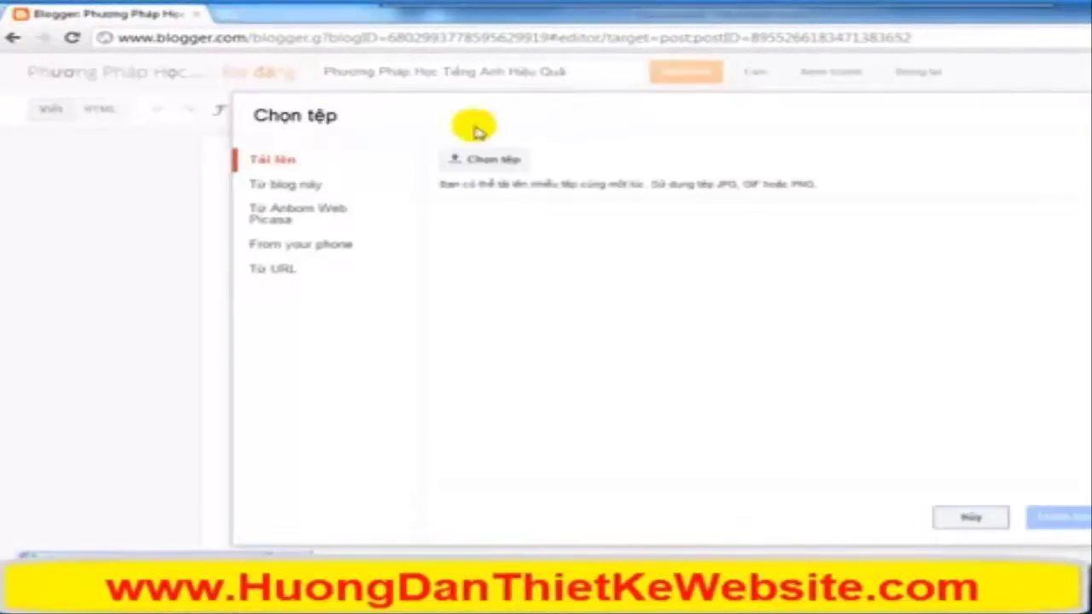
click(300, 244)
click(278, 185)
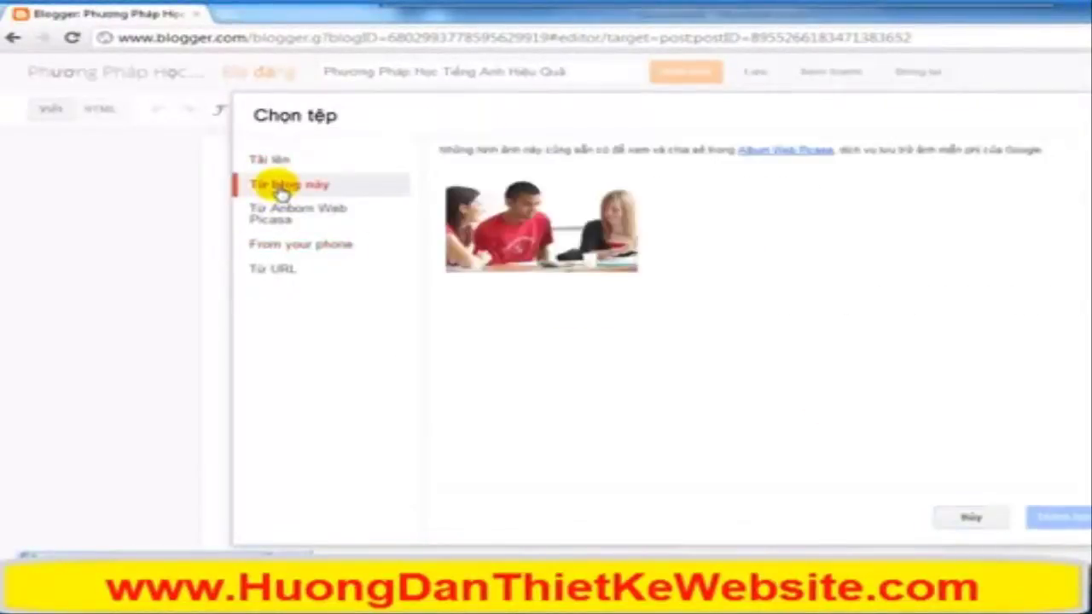
click(546, 245)
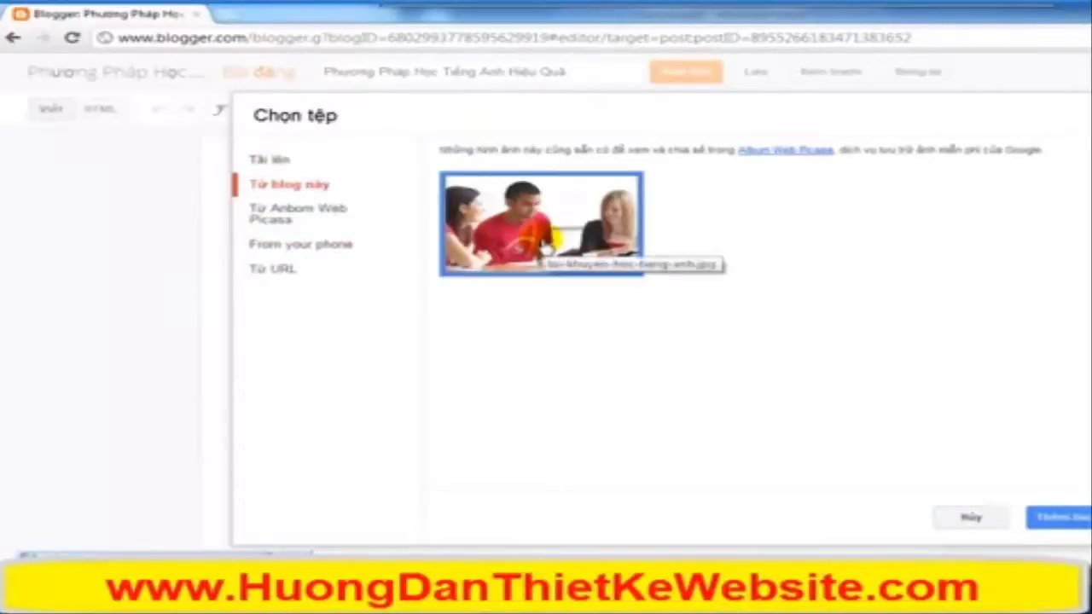
click(1057, 523)
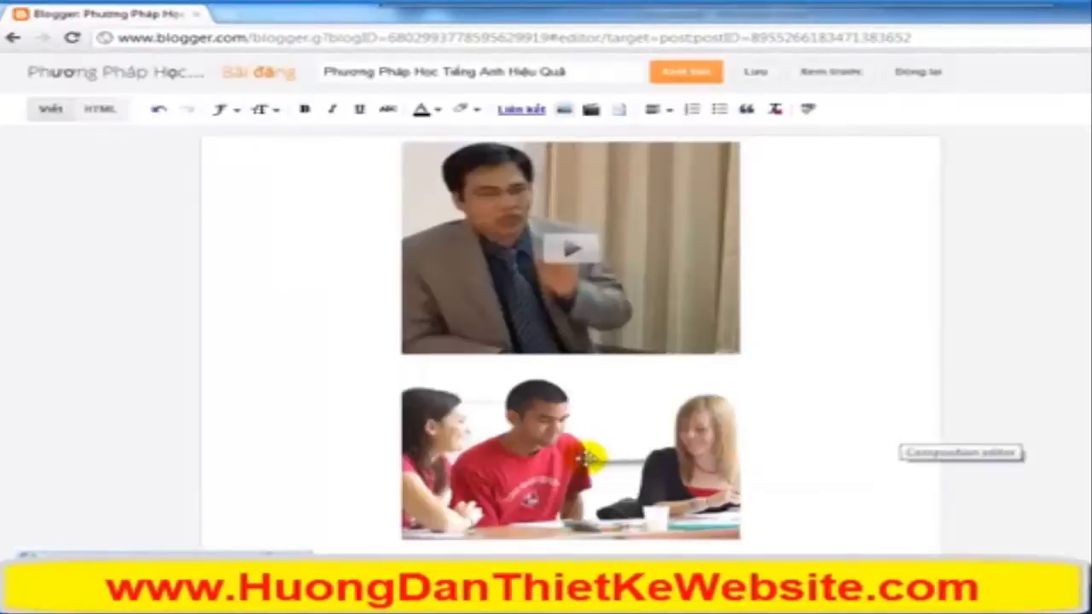
click(587, 458)
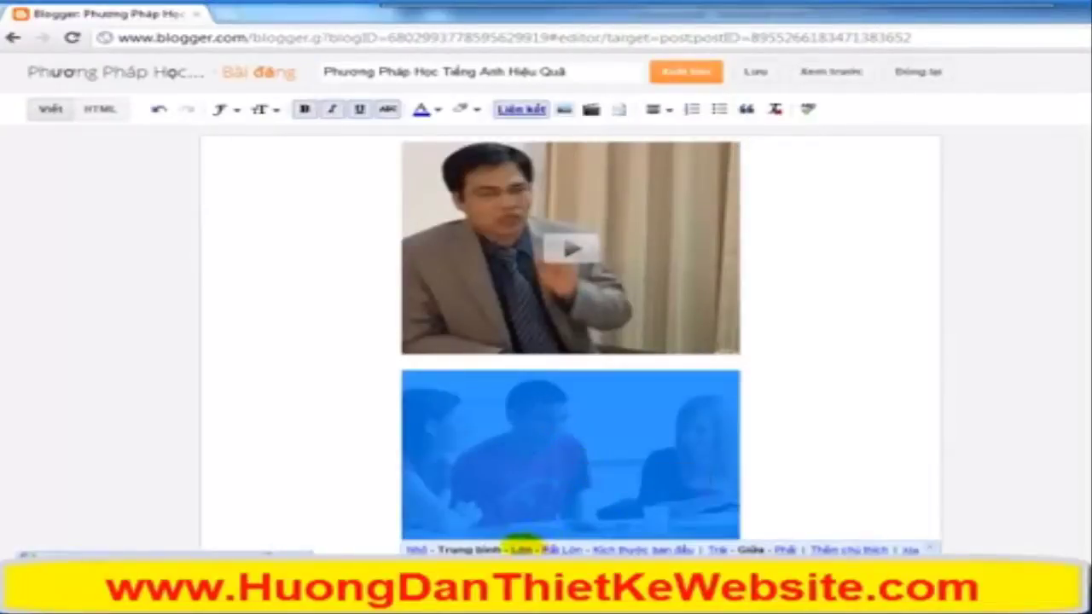
click(520, 548)
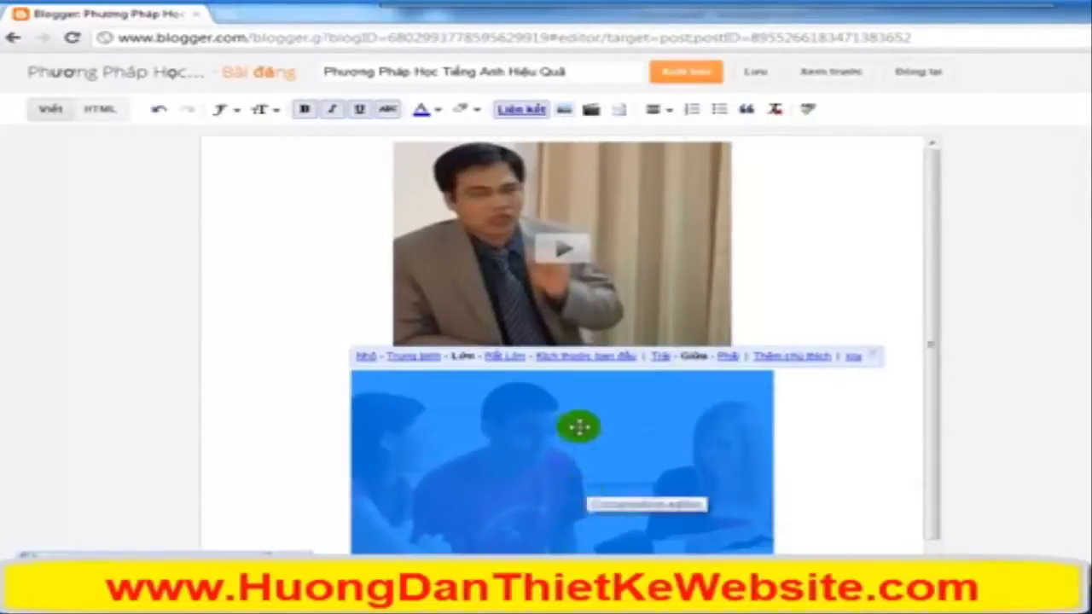
Step: Set the students picture to its original size (Kích thước ban đầu) and caption it "Chú thích ảnh ở đây"
click(505, 358)
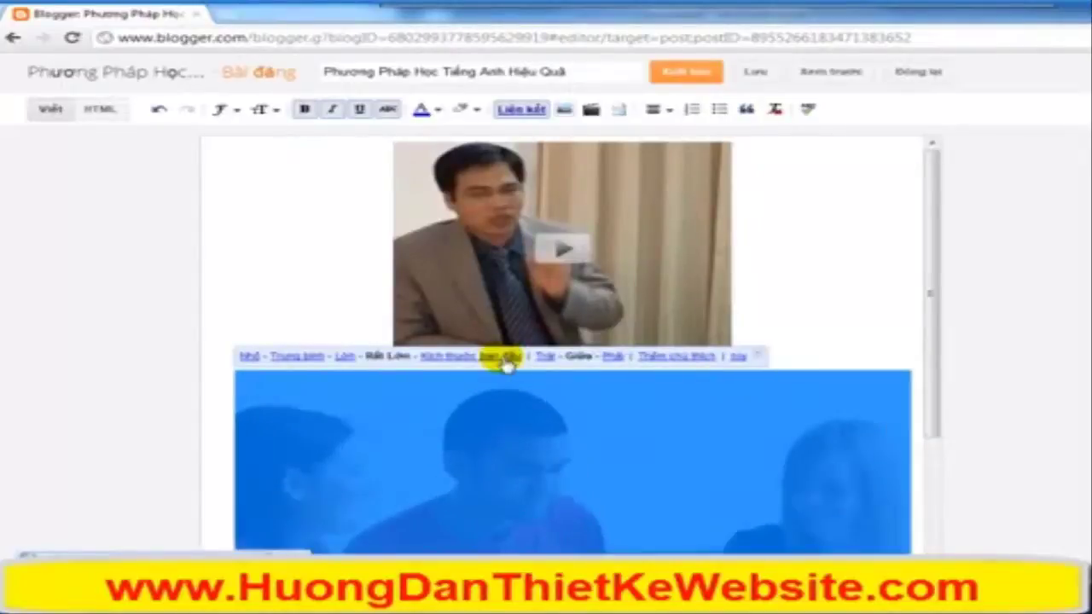
click(475, 360)
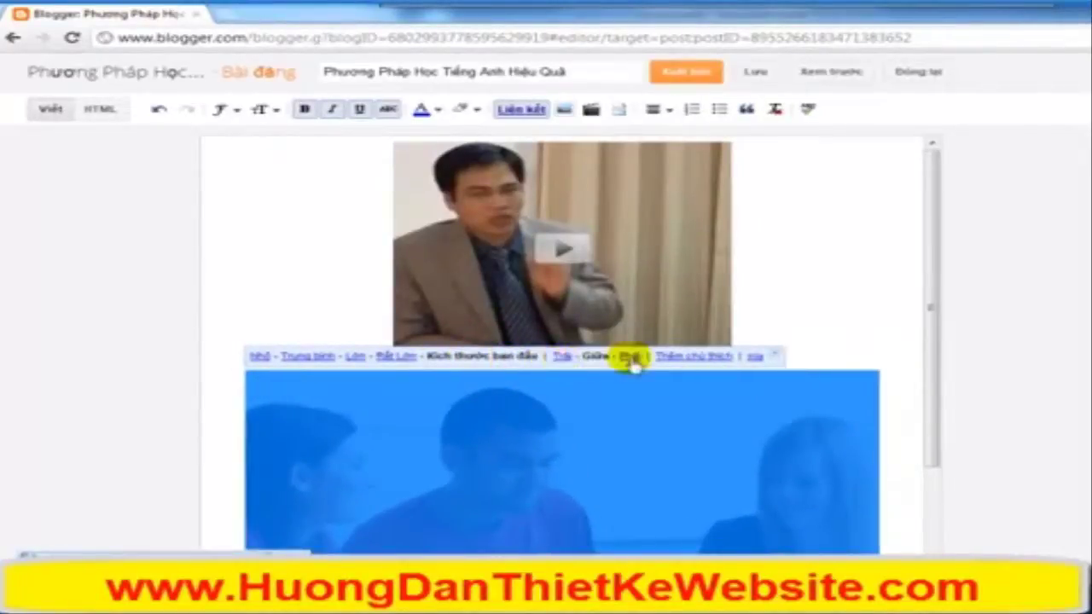
click(686, 359)
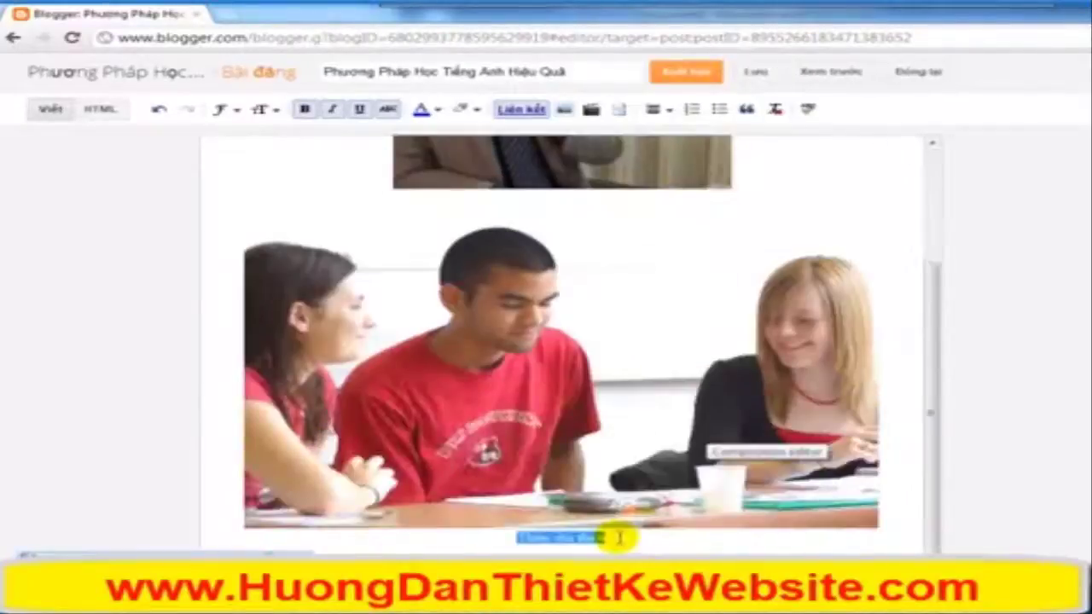
click(618, 537)
mouse_move(629, 537)
mouse_down()
mouse_move(511, 536)
mouse_move(628, 538)
mouse_up()
text(Chú thích ảnh ở đây)
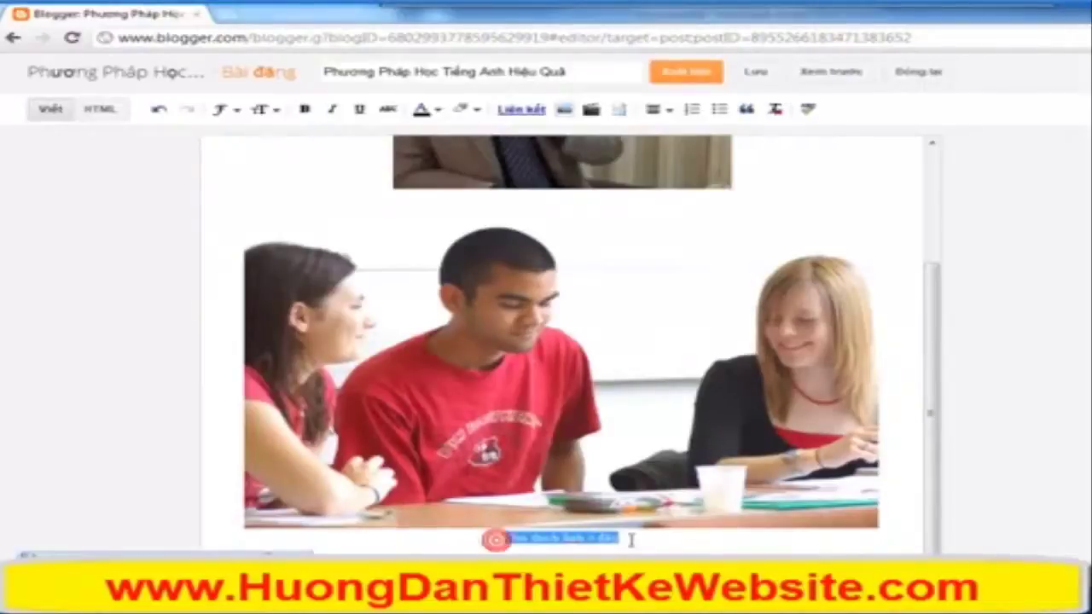
Step: Justify all the article text below the picture caption, through to the end of the post
scroll(822, 513, down, 4)
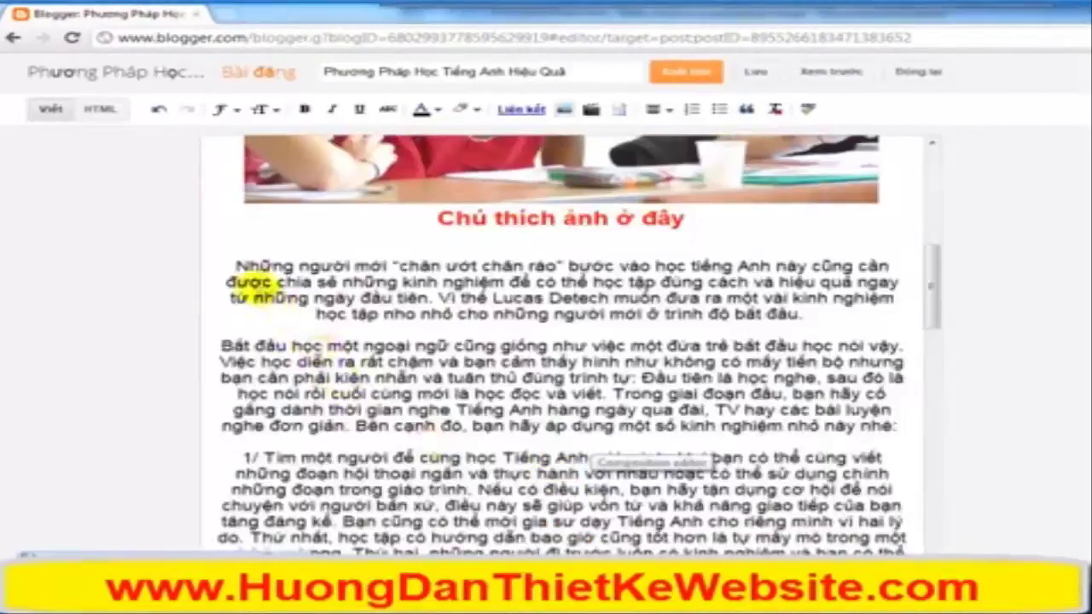
drag(236, 251, 853, 559)
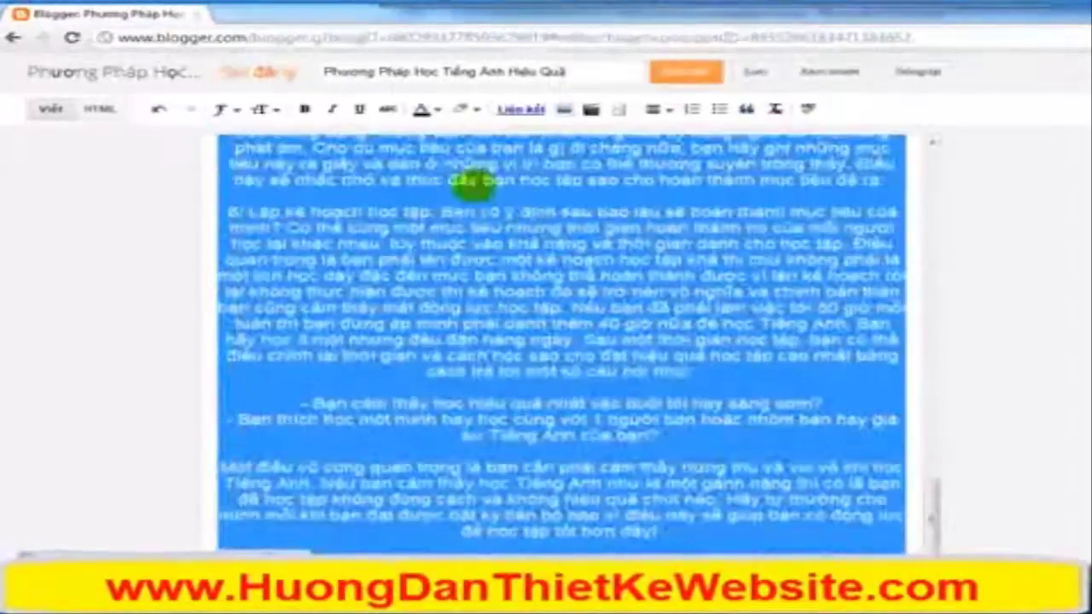
click(670, 109)
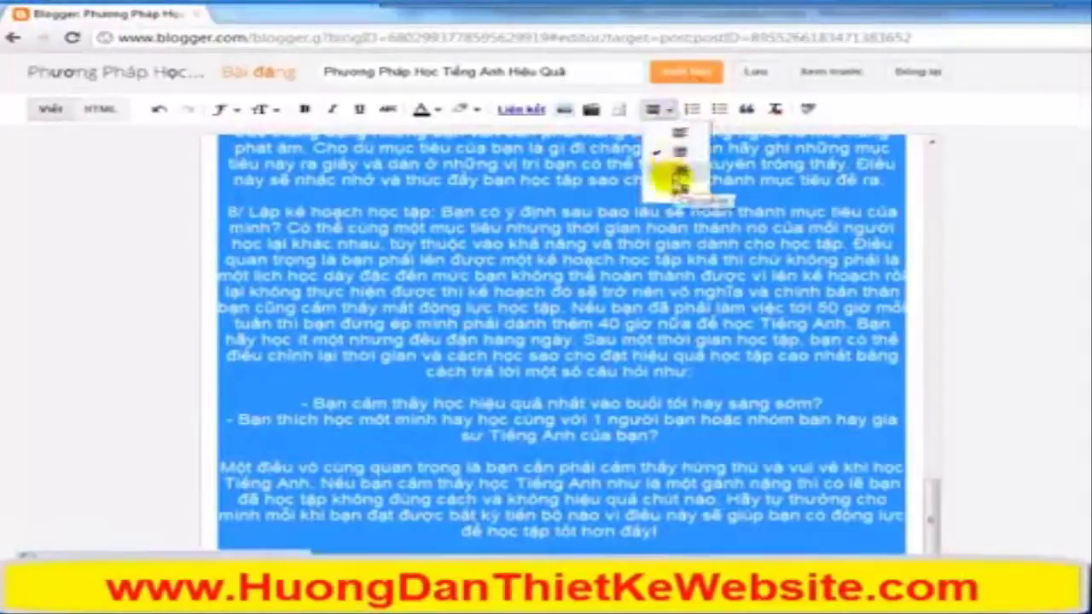
click(680, 189)
scroll(640, 307, up, 5)
click(503, 331)
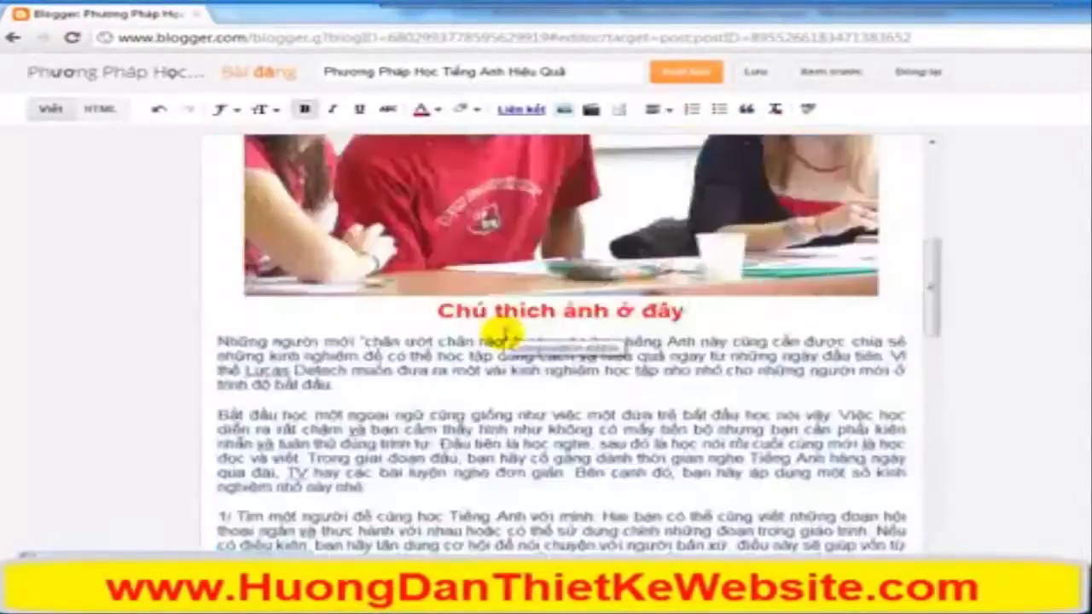
scroll(503, 333, up, 5)
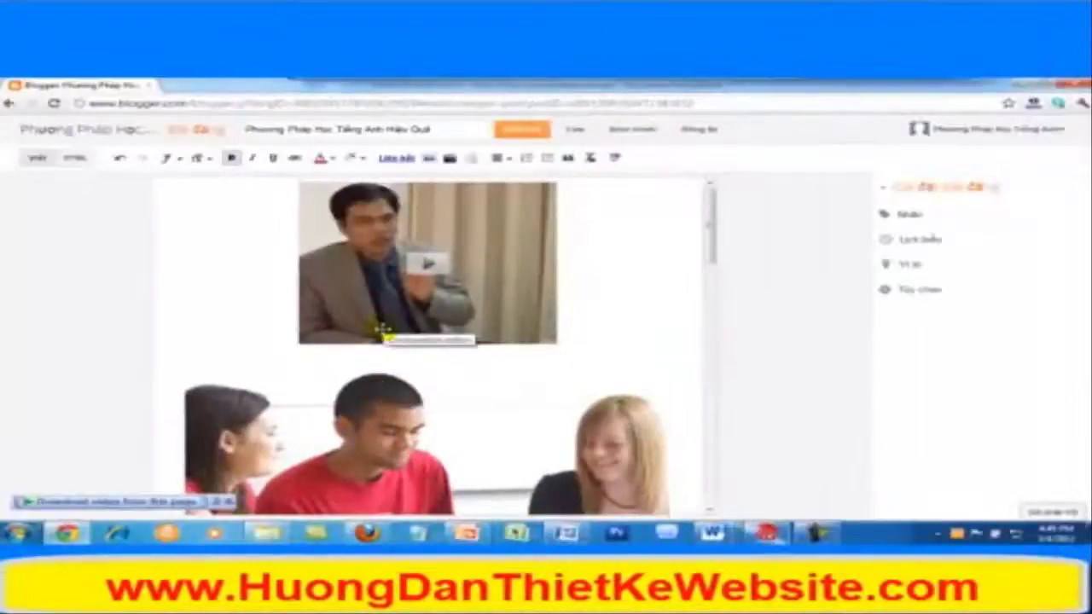
scroll(287, 366, down, 10)
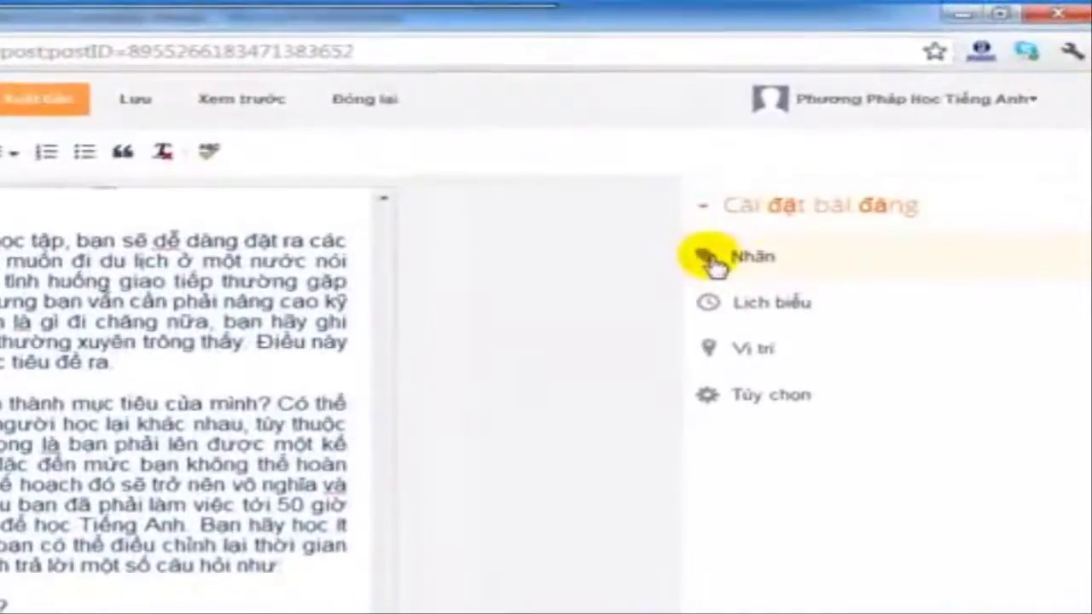
Step: Add the label "Phương pháp học Tiếng Anh" to the post
click(710, 260)
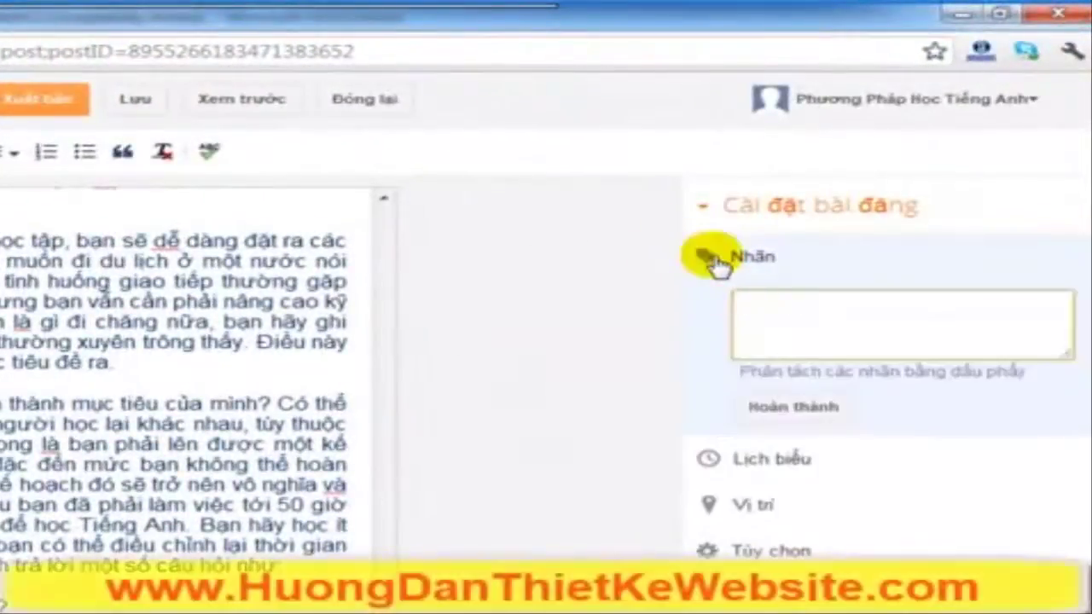
text(Phương pháp học tiếng Anh)
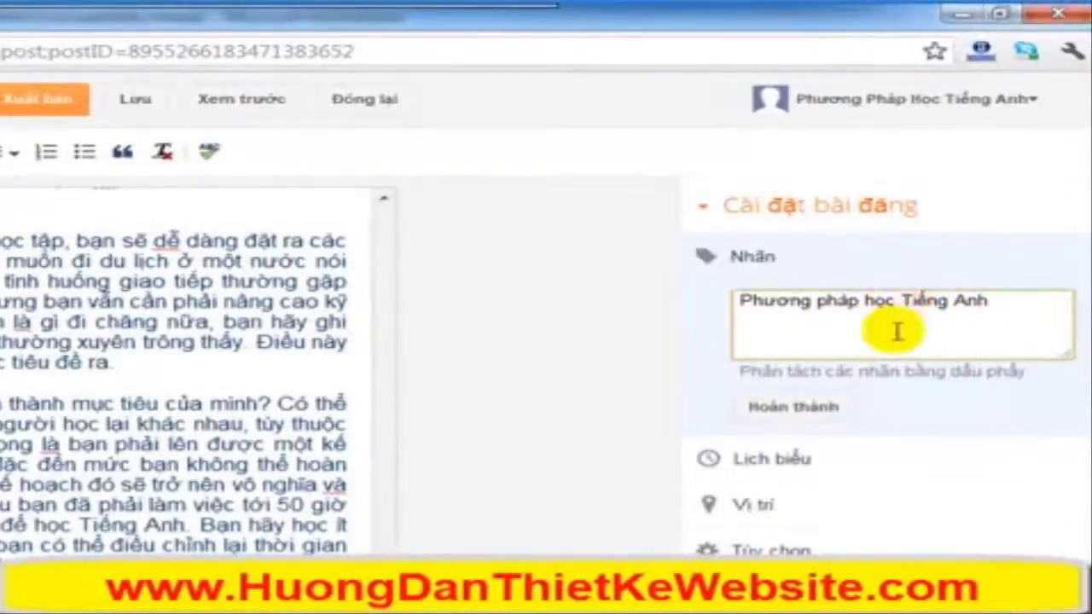
click(790, 411)
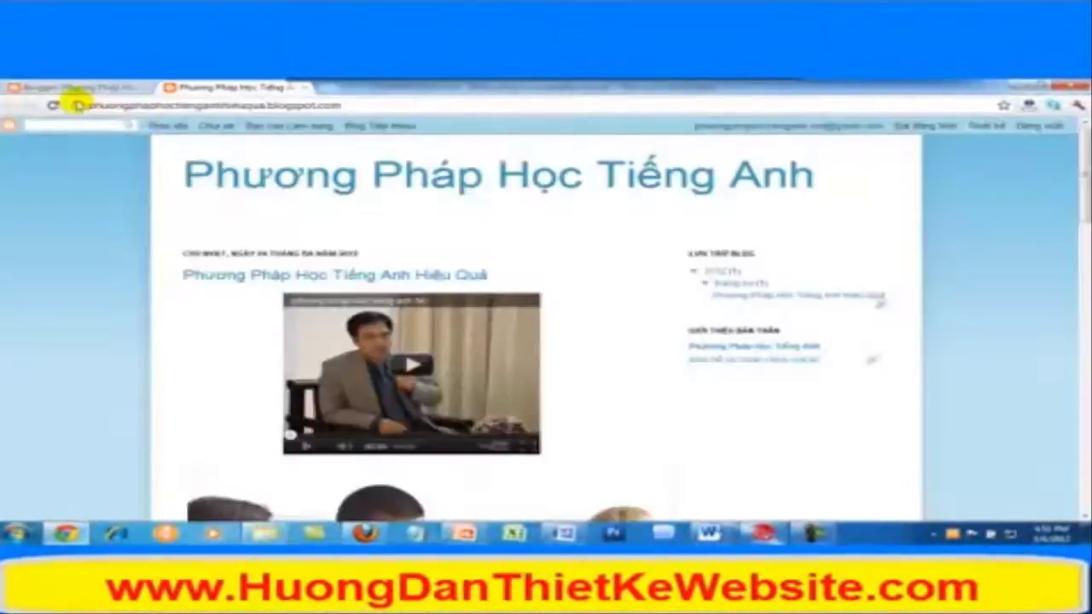
Step: Check the published post on the live blog, from its address and video down through the article text
drag(86, 104, 344, 104)
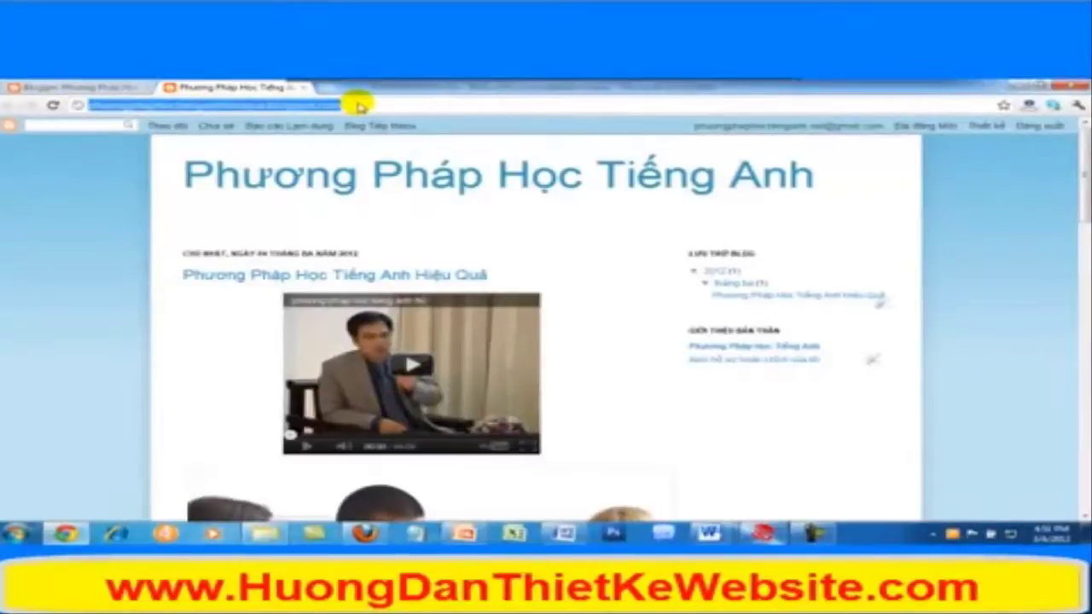
click(605, 341)
scroll(607, 343, down, 4)
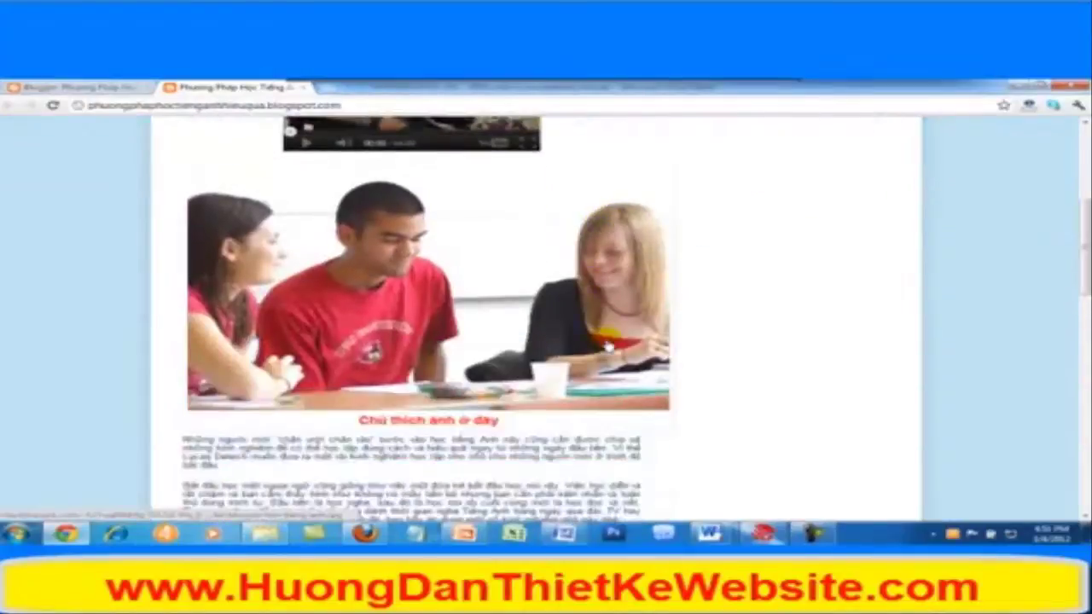
scroll(606, 345, down, 8)
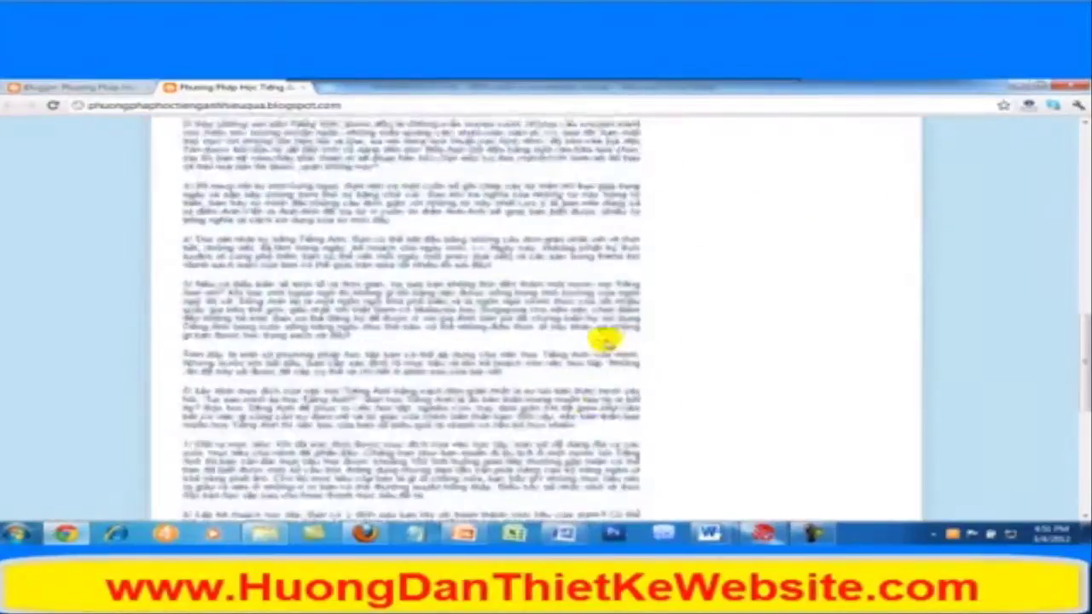
scroll(606, 342, down, 8)
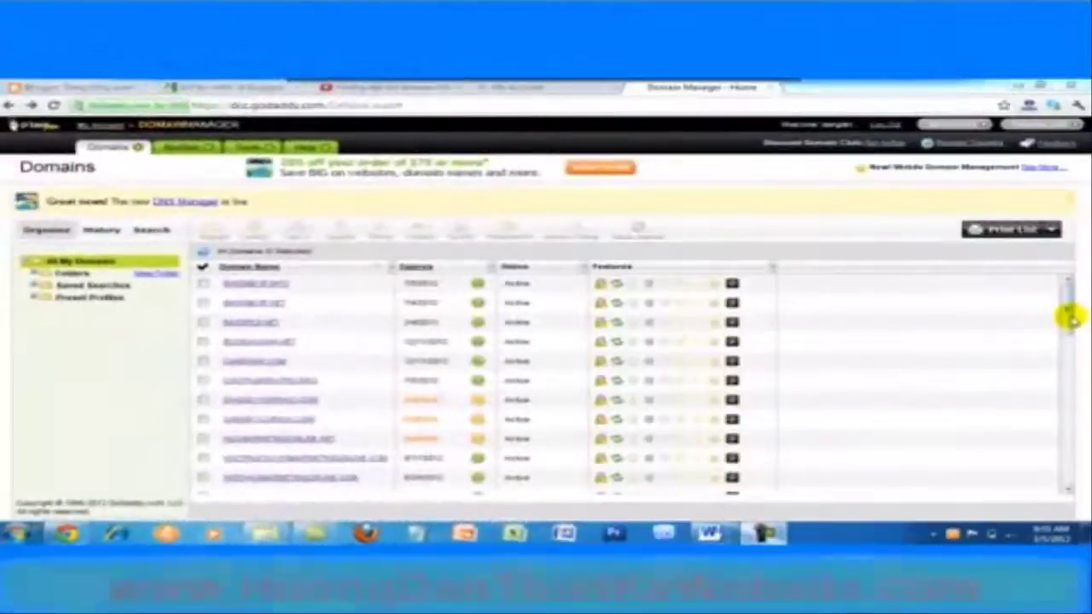
Step: In GoDaddy's Domain Manager, open phuongphaphoctienganh.net and launch the DNS Manager for it
drag(1071, 319, 1073, 376)
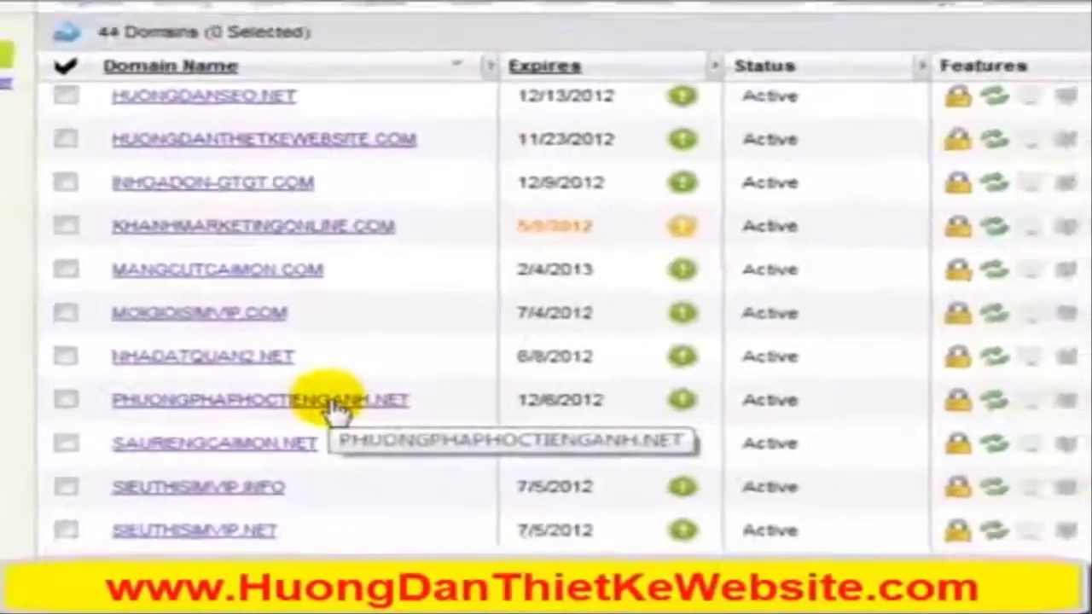
click(335, 402)
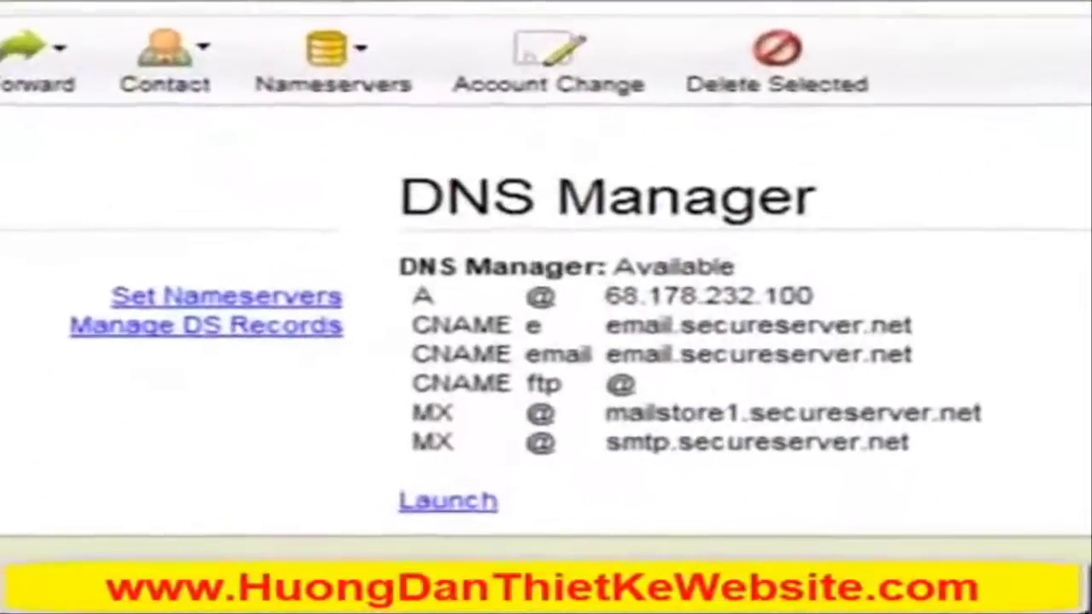
click(455, 502)
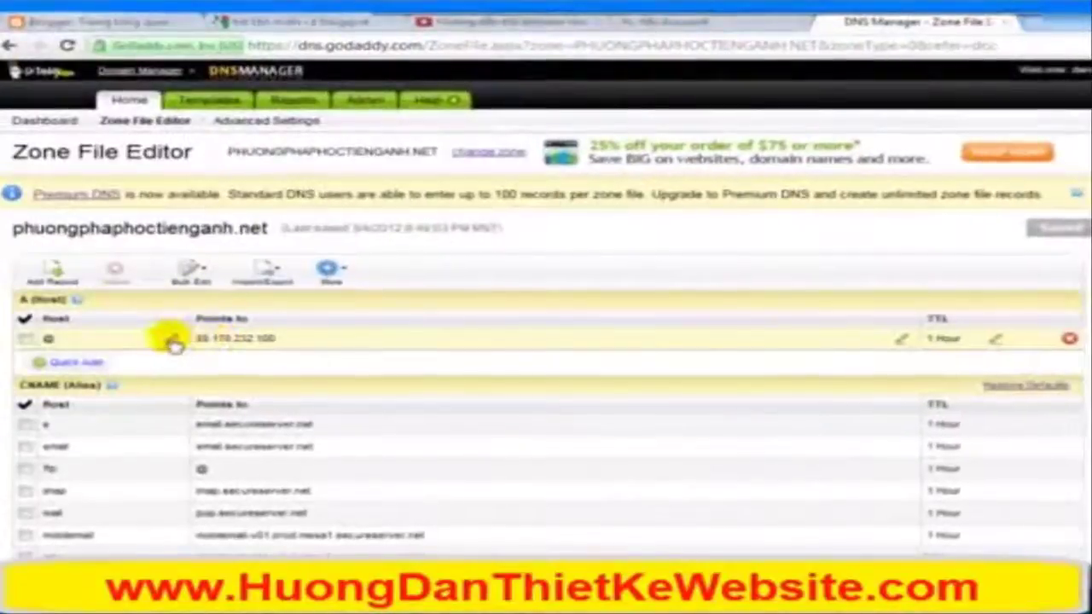
Step: Point the existing @ A (Host) record to 216.239.32.21 and copy that IP address
click(214, 338)
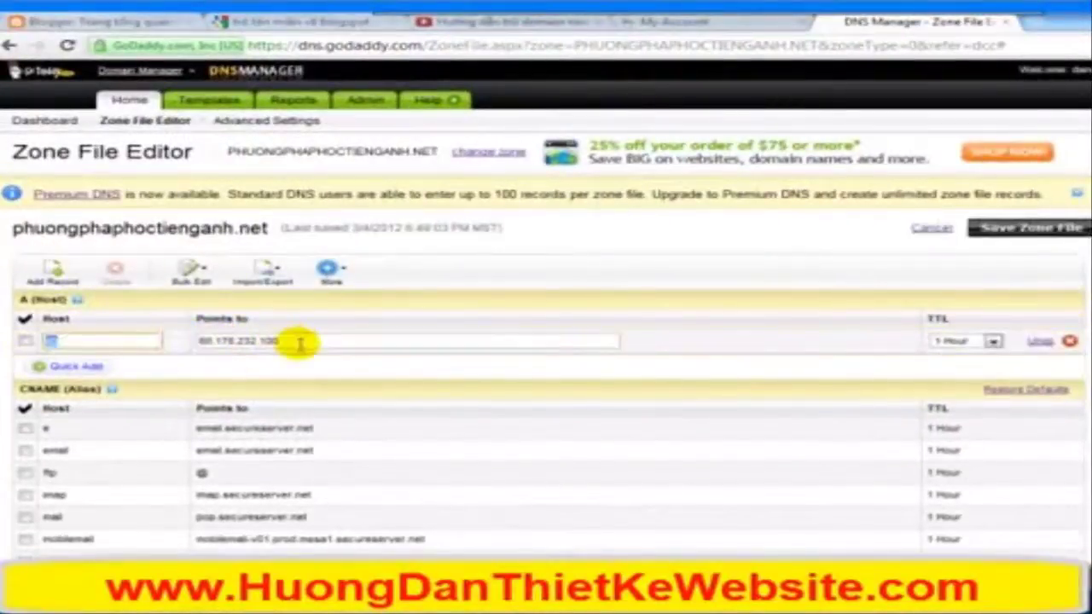
drag(206, 341, 194, 346)
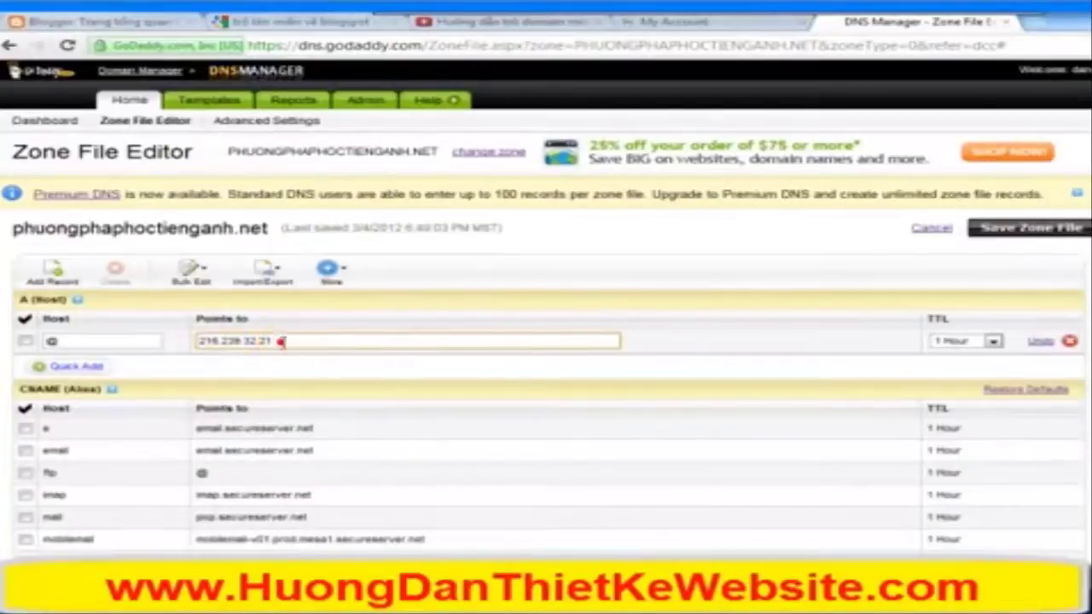
double_click(244, 340)
right_click(228, 342)
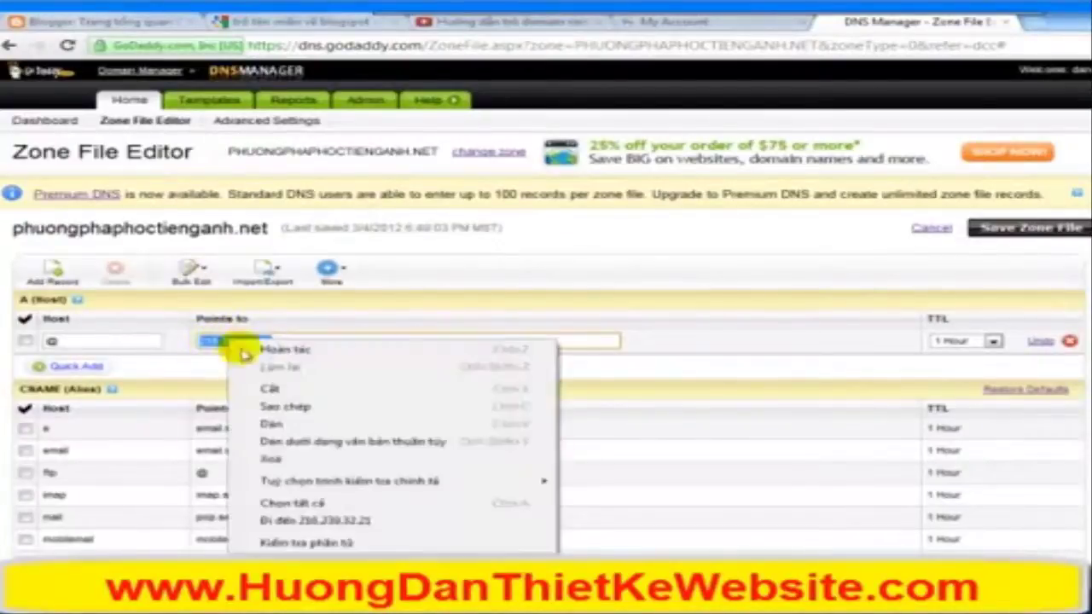
click(270, 409)
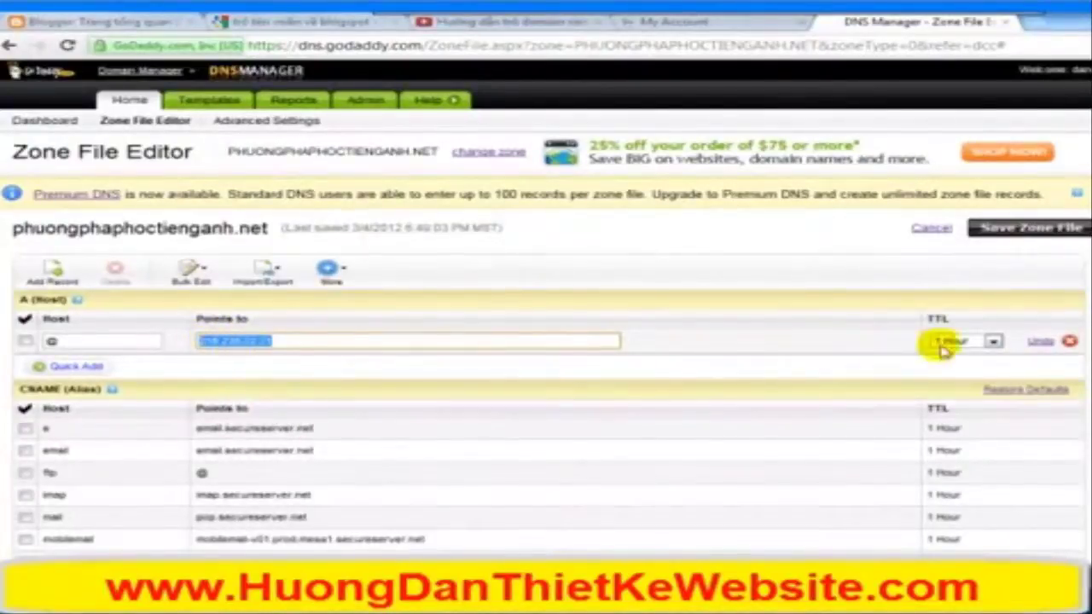
Step: Add a second A (Host) record with host @ pointing to 216.239.34.21, based on the copied address
click(79, 368)
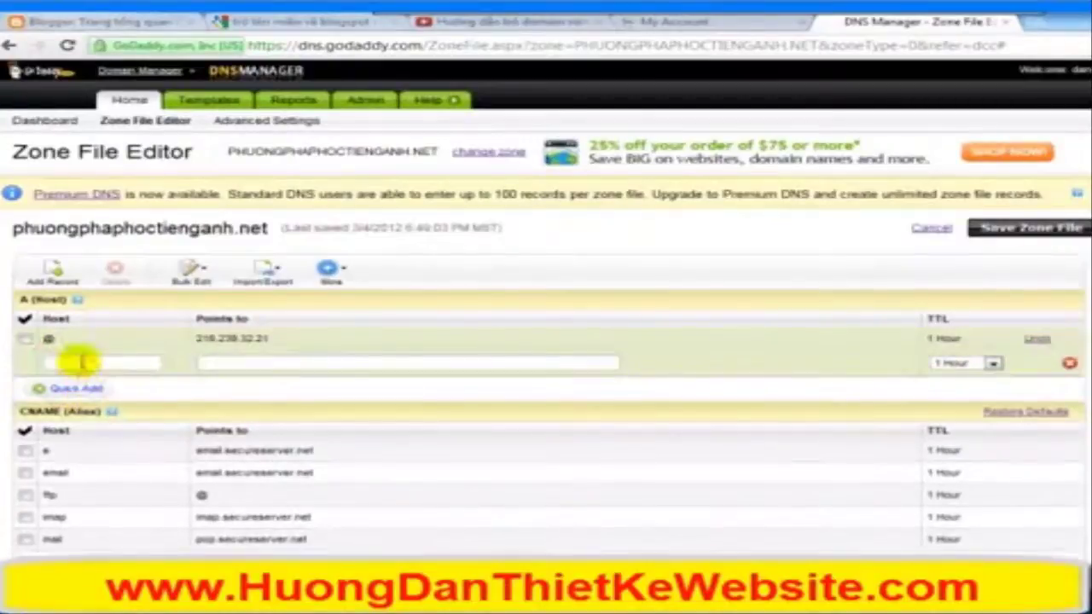
text(@)
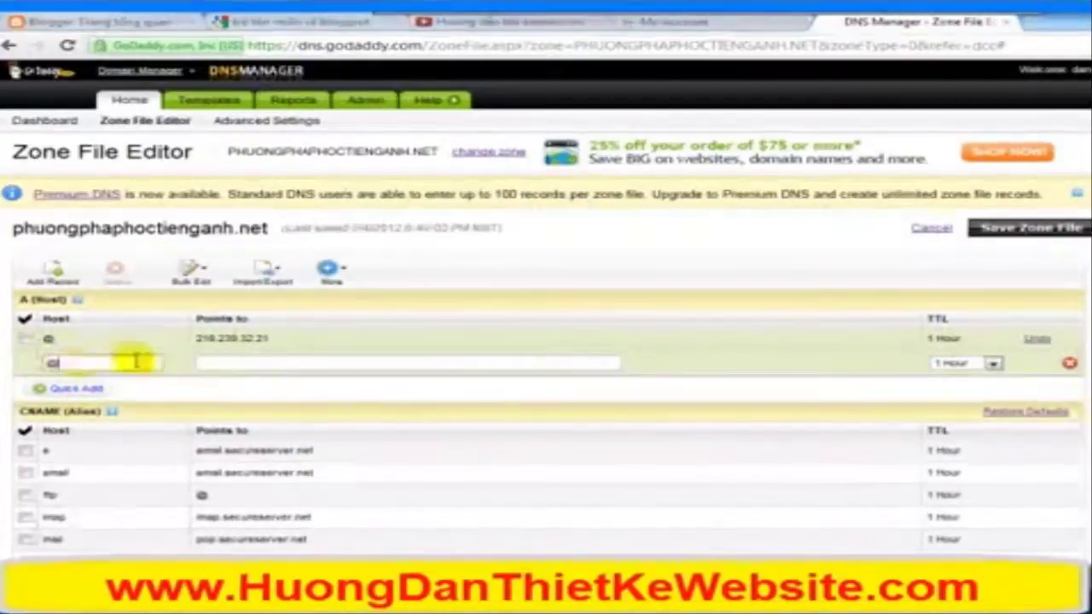
click(249, 364)
right_click(250, 364)
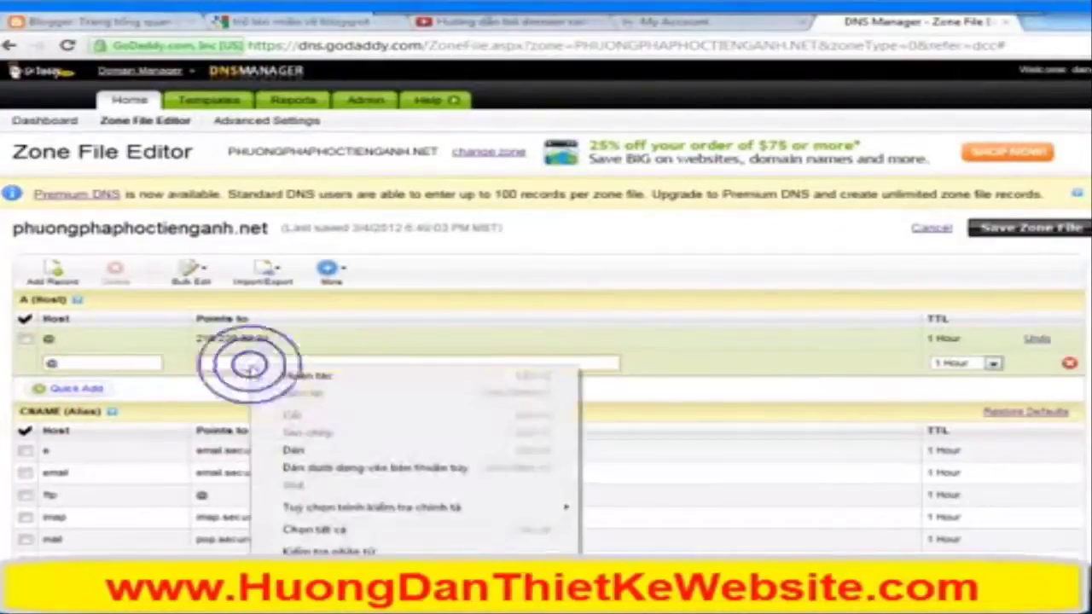
click(285, 449)
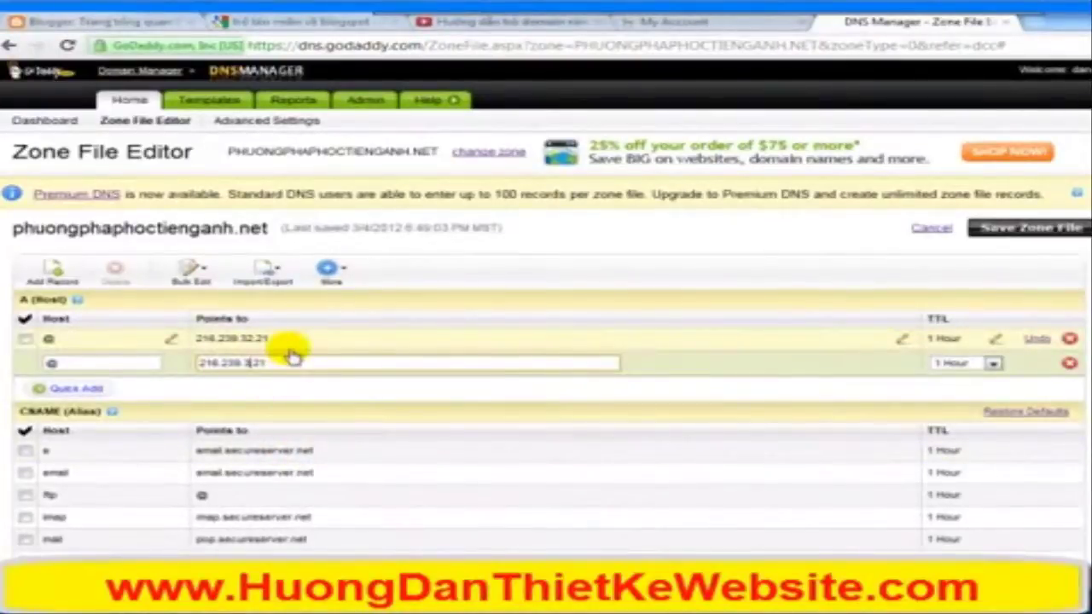
Step: Add a third A (Host) record with host @ pointing to 216.239.36.21
click(70, 389)
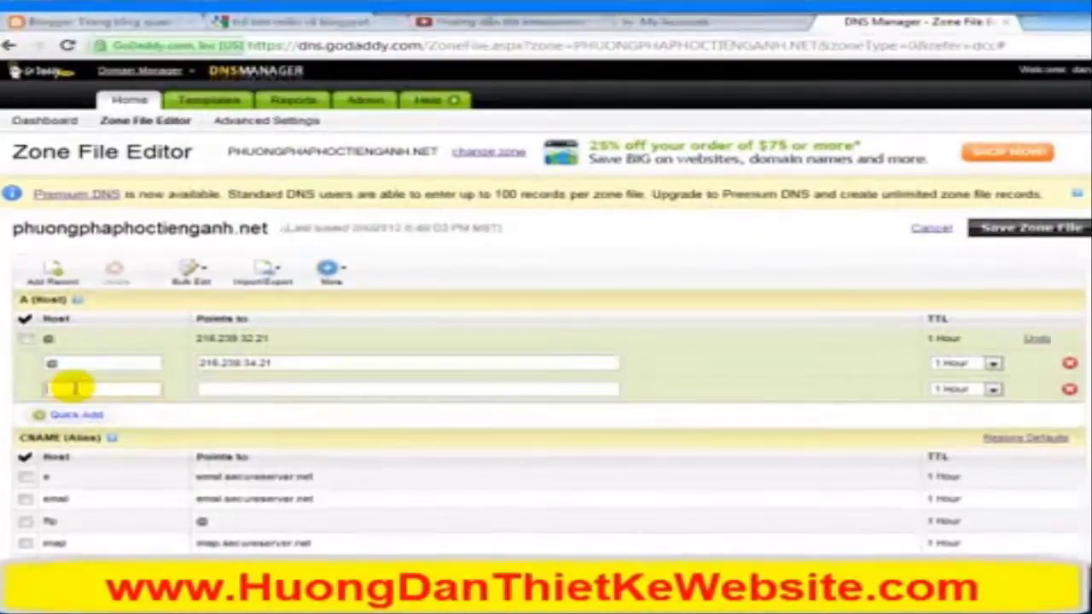
text(@)
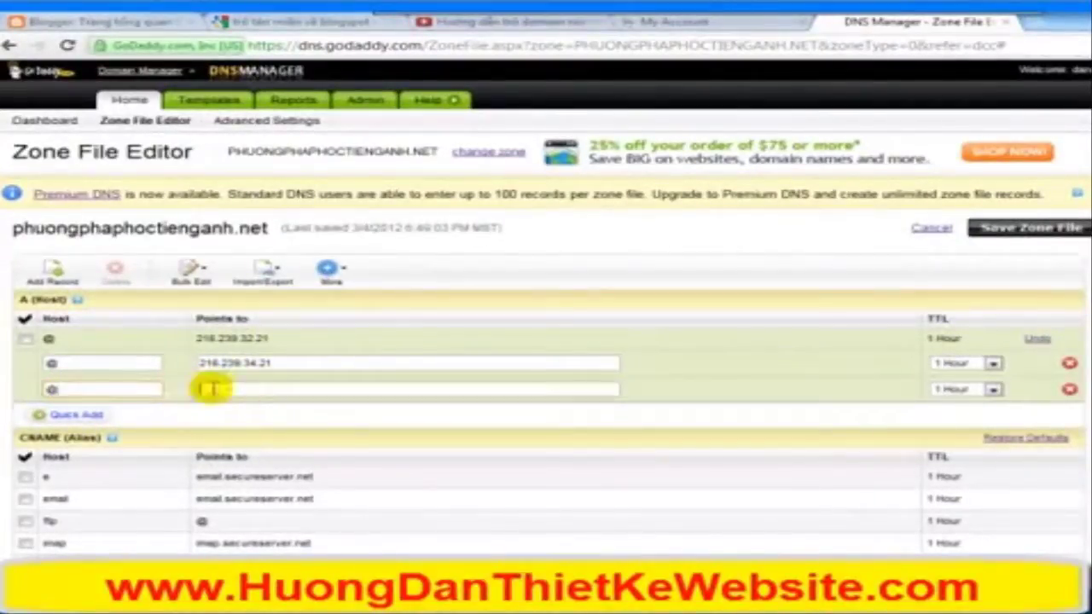
right_click(212, 389)
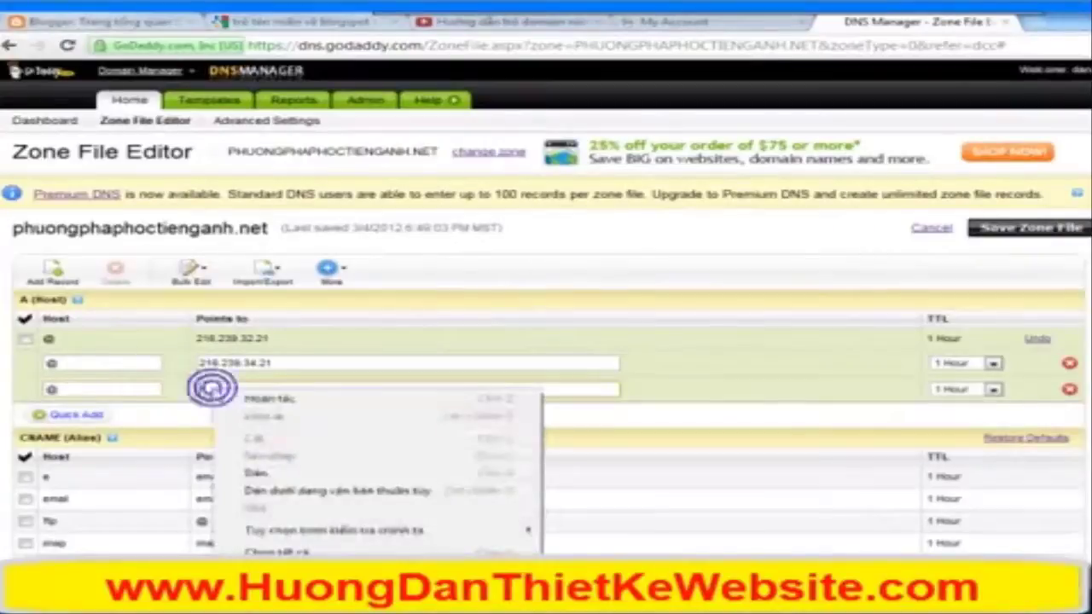
click(246, 471)
click(291, 386)
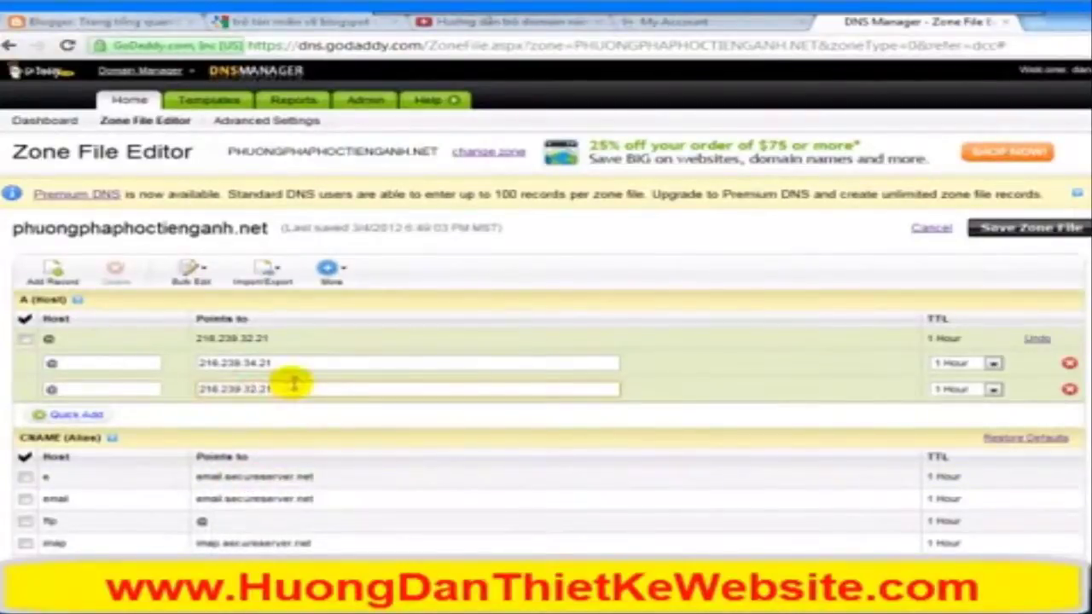
Step: Add a fourth A (Host) record with host @ pointing to 216.239.38.21, based on the copied address
click(69, 414)
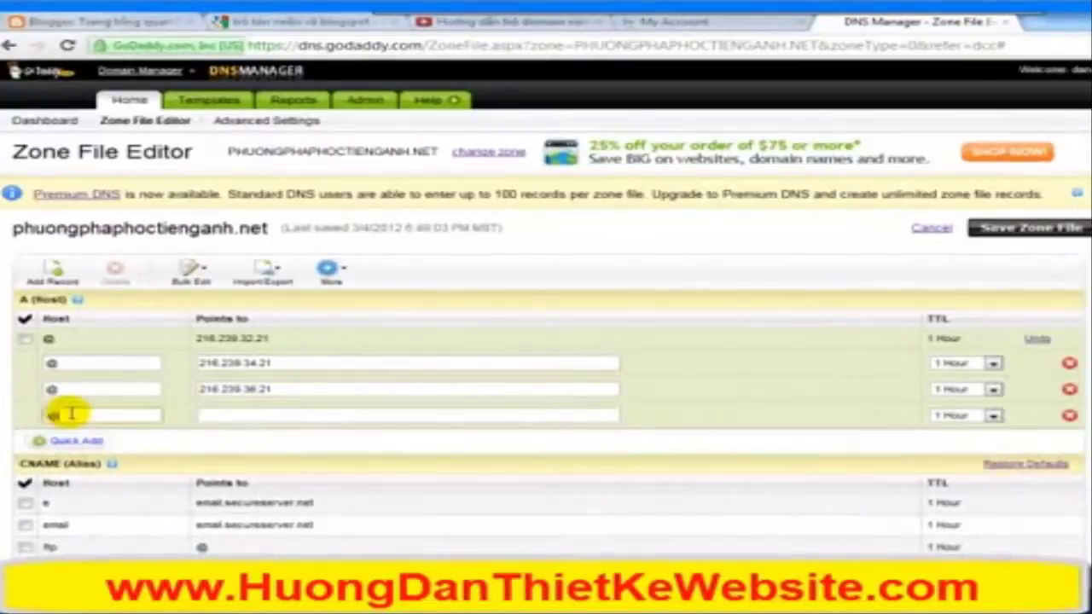
right_click(210, 415)
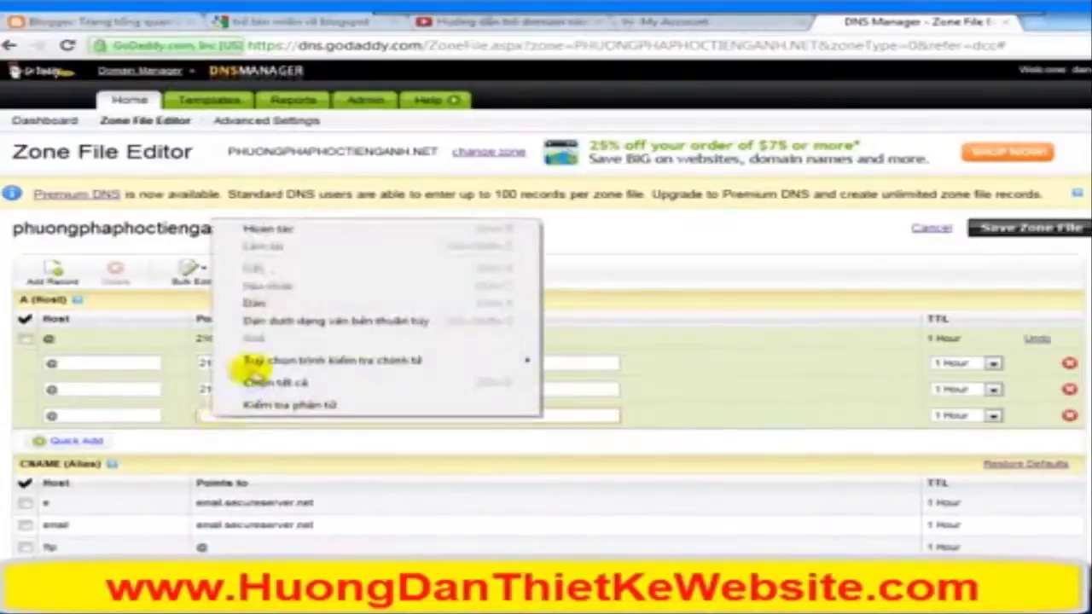
click(260, 305)
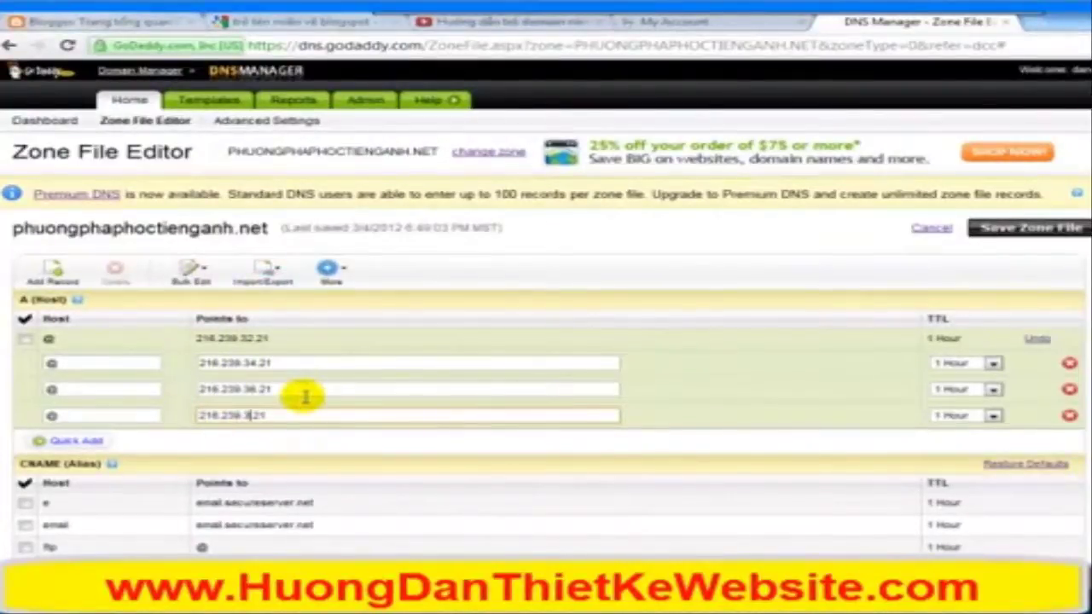
text(8)
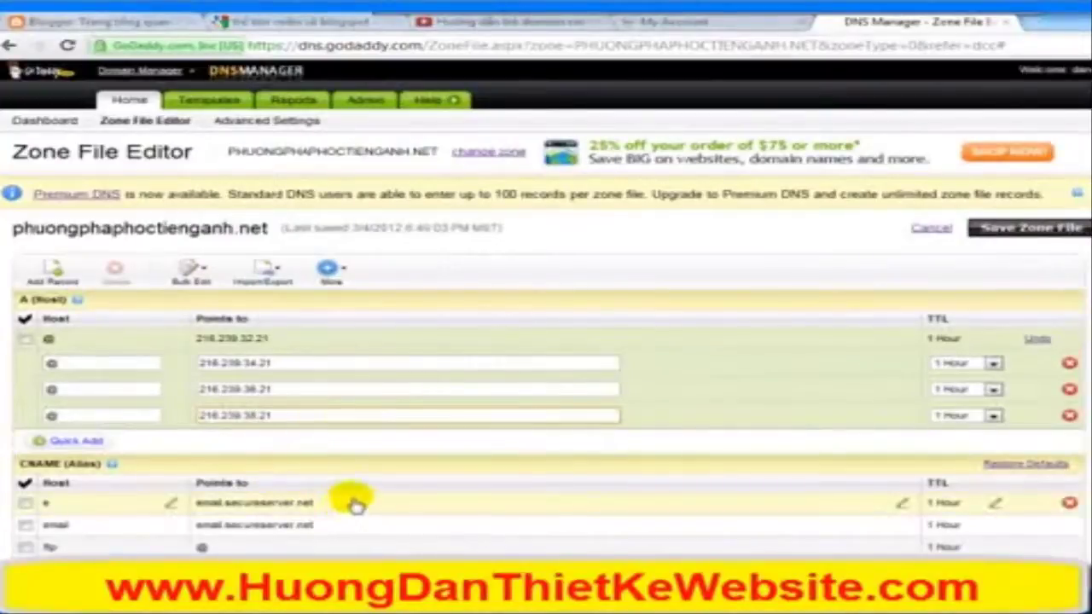
Step: Delete every CNAME (Alias) record except www, from e and email through pop, smtp and webmail
scroll(470, 519, down, 1)
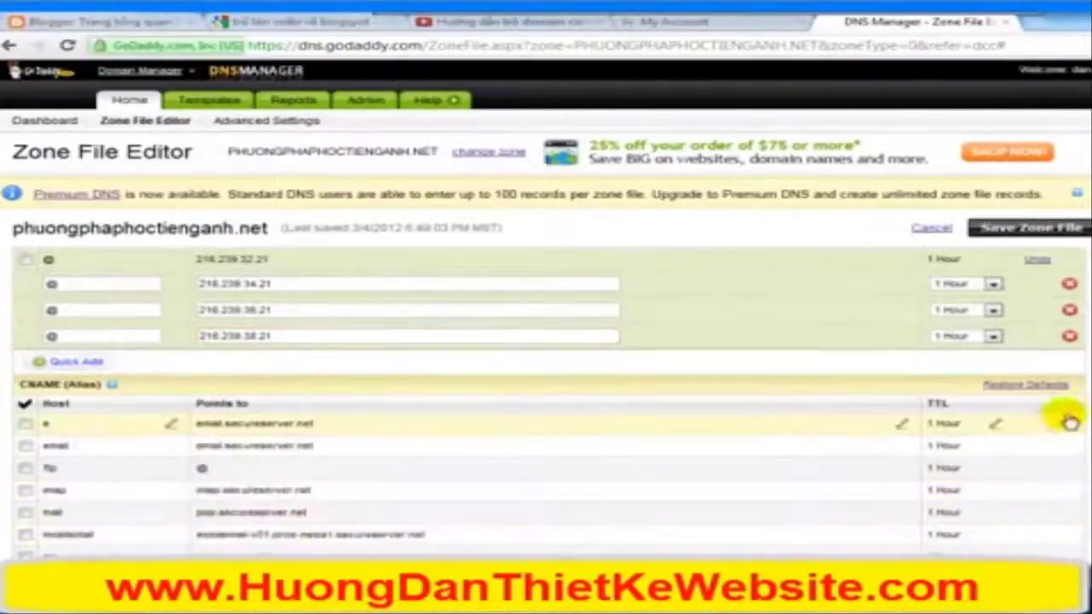
click(1069, 425)
click(1069, 446)
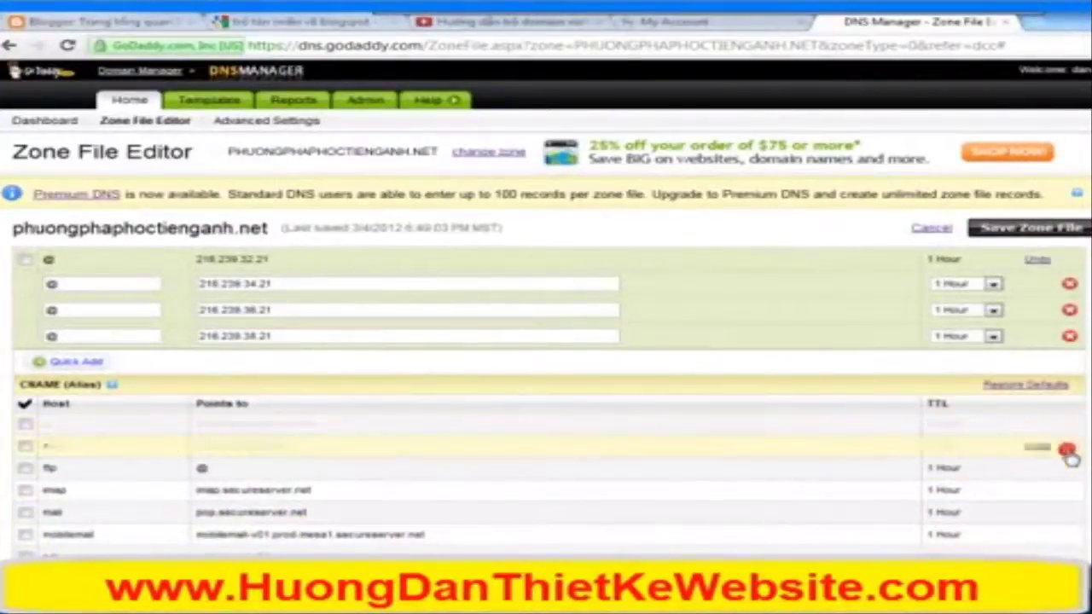
click(1070, 468)
click(1070, 492)
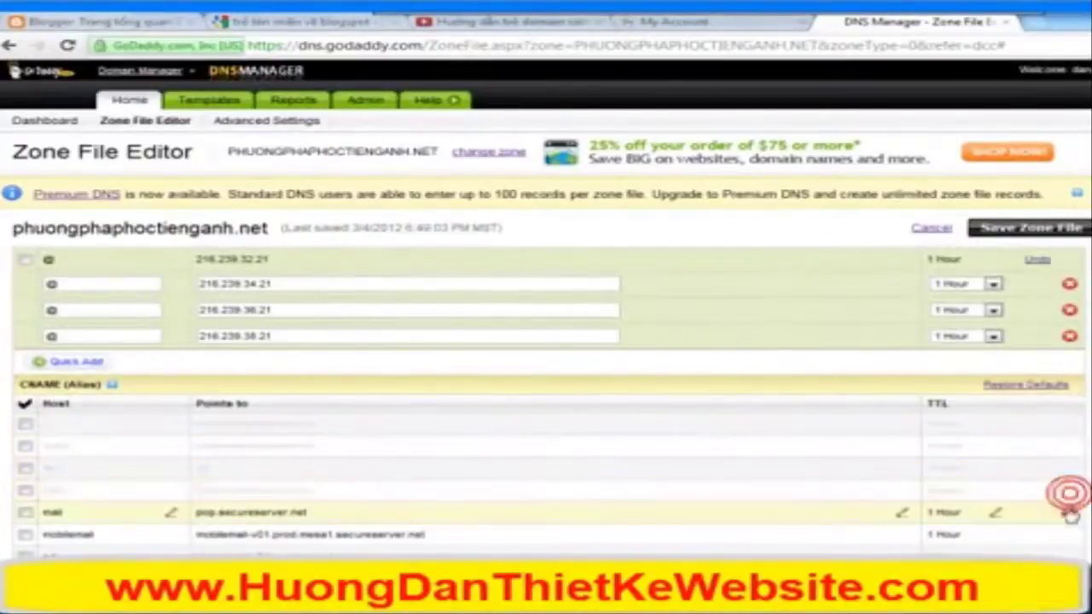
click(1069, 512)
click(1070, 535)
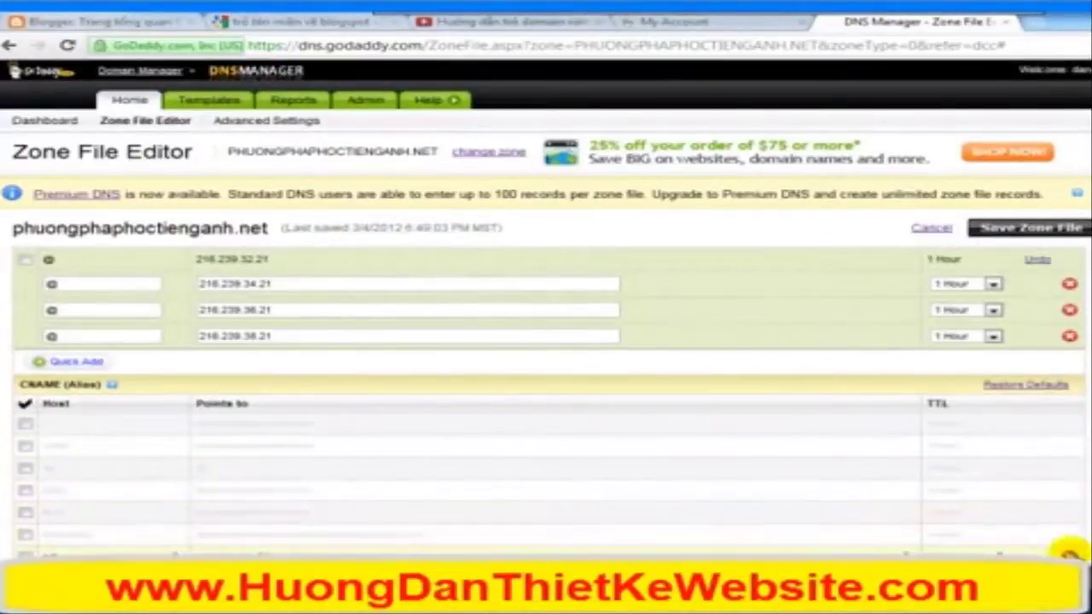
click(1070, 553)
scroll(1069, 553, down, 1)
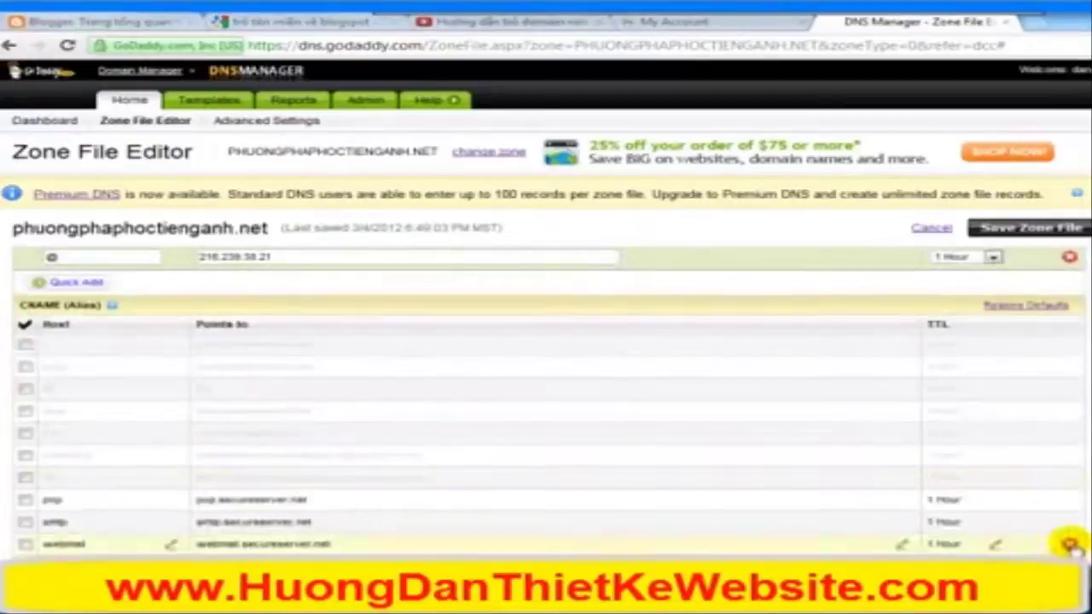
click(1071, 501)
click(1069, 521)
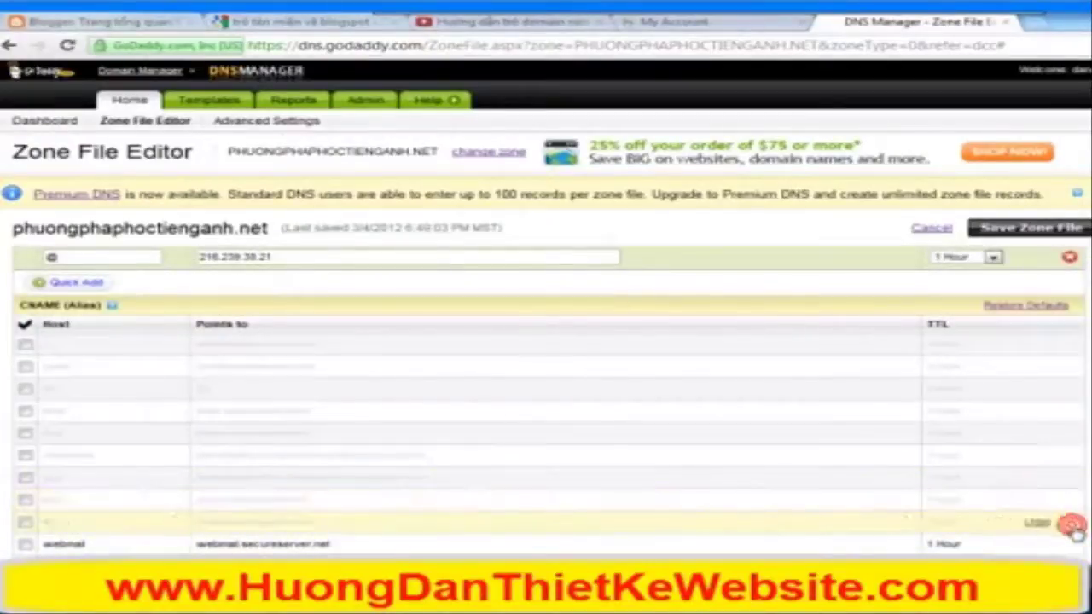
click(1071, 546)
Step: Point the www CNAME (Alias) record to ghs.google.com
scroll(1073, 537, down, 3)
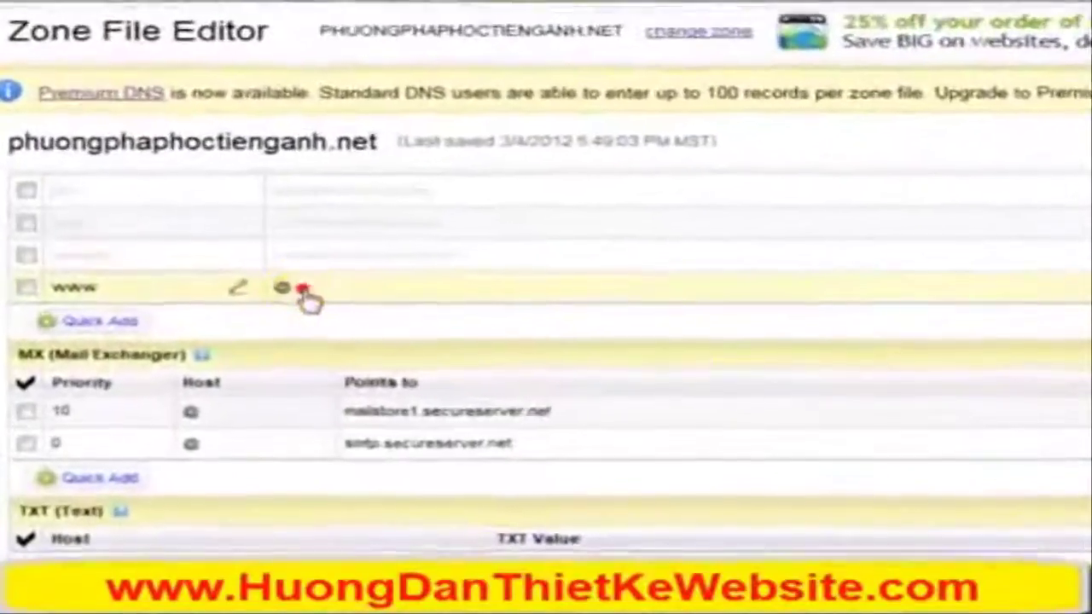
click(243, 316)
click(414, 254)
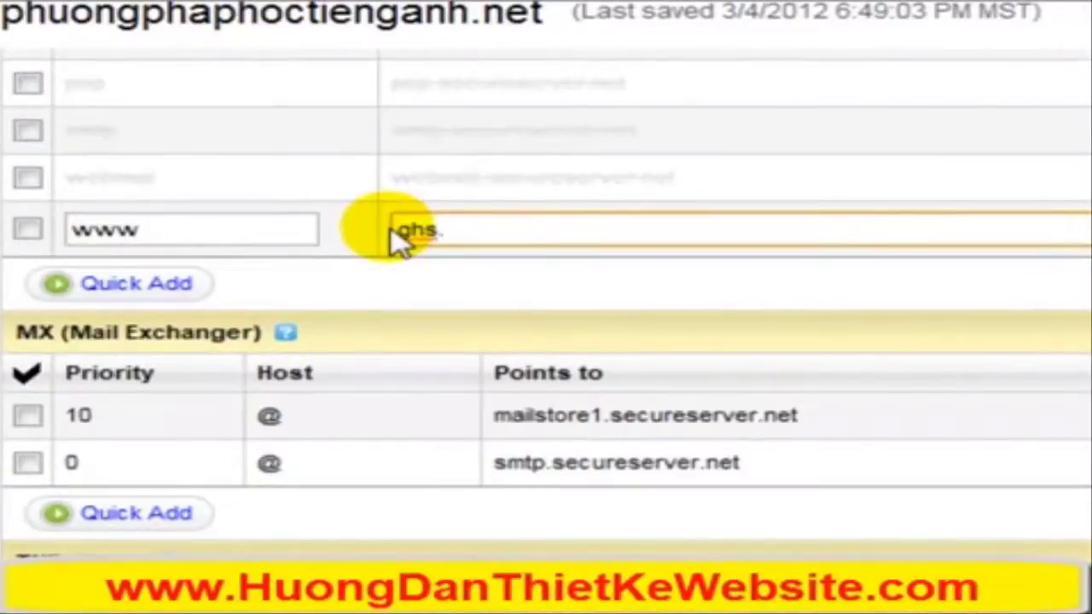
text(ghs.google)
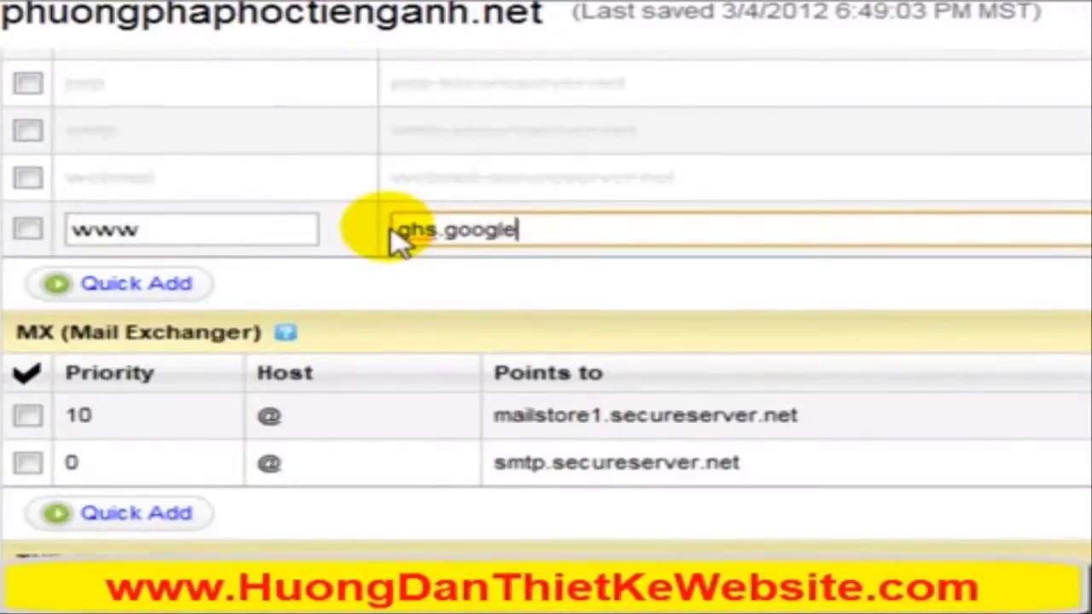
text(.com)
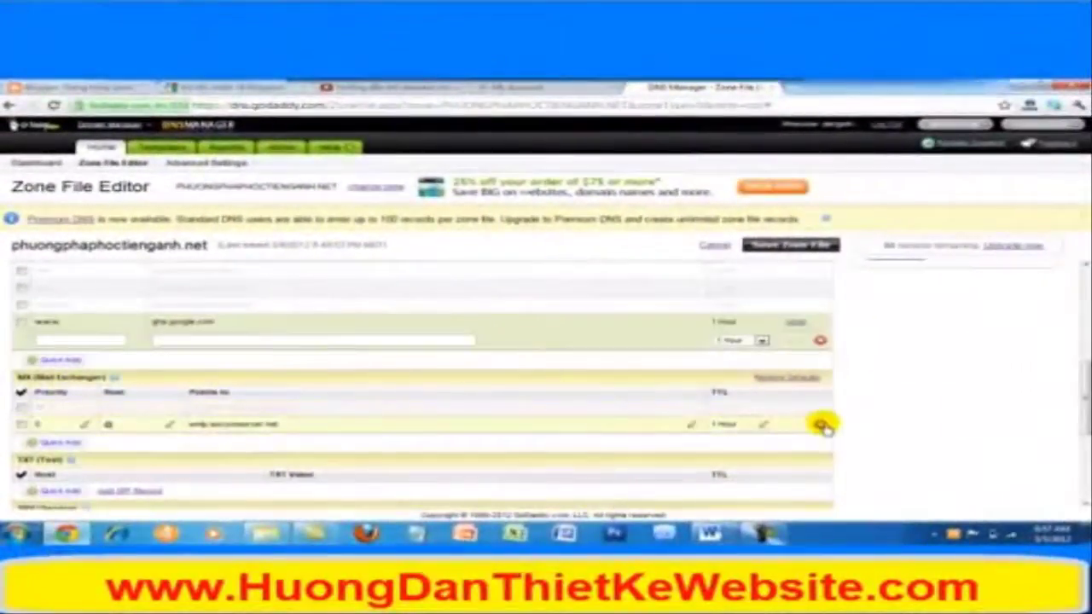
Step: Save the modified zone file of phuongphaphoctienganh.net and confirm the changes
scroll(853, 419, down, 5)
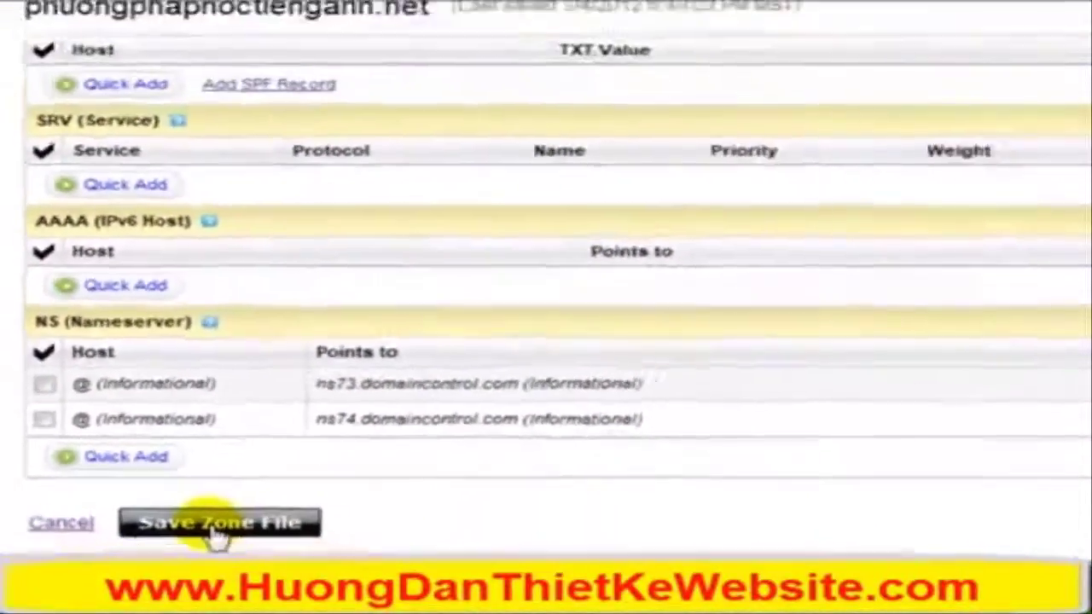
click(324, 550)
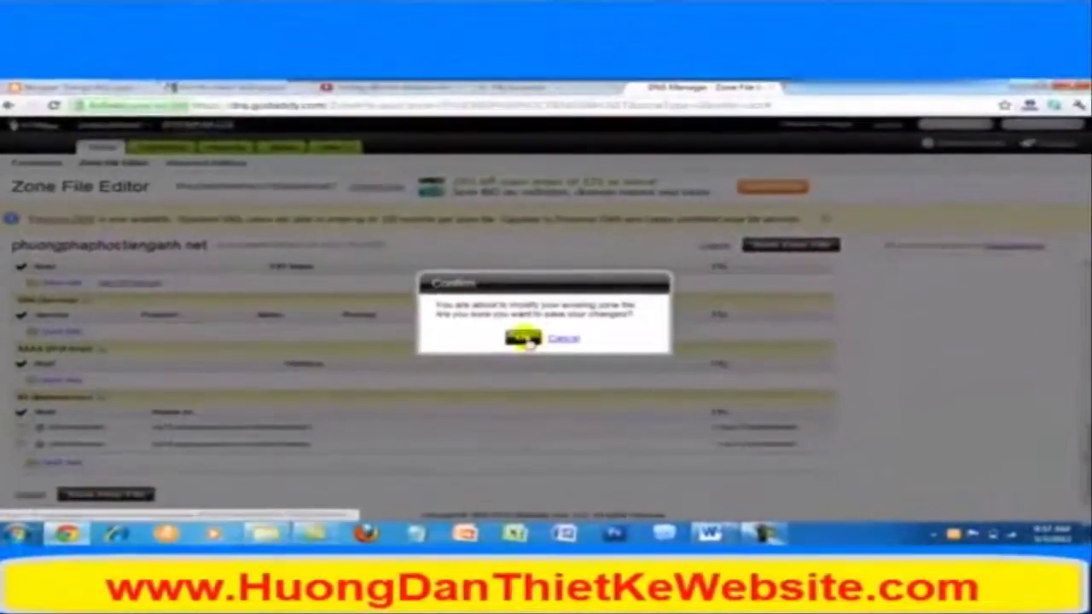
click(523, 339)
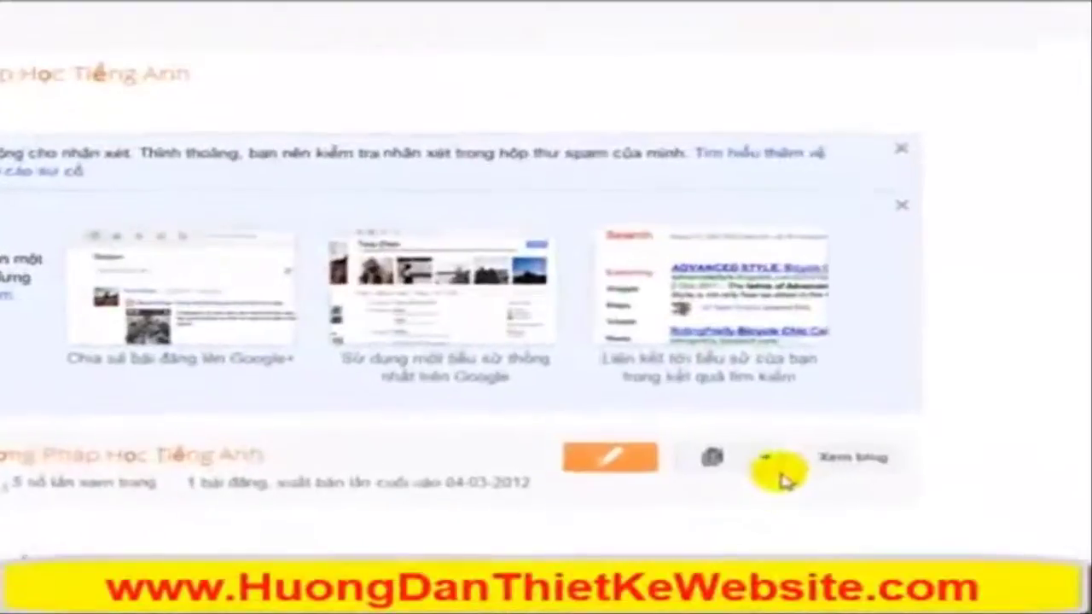
click(767, 463)
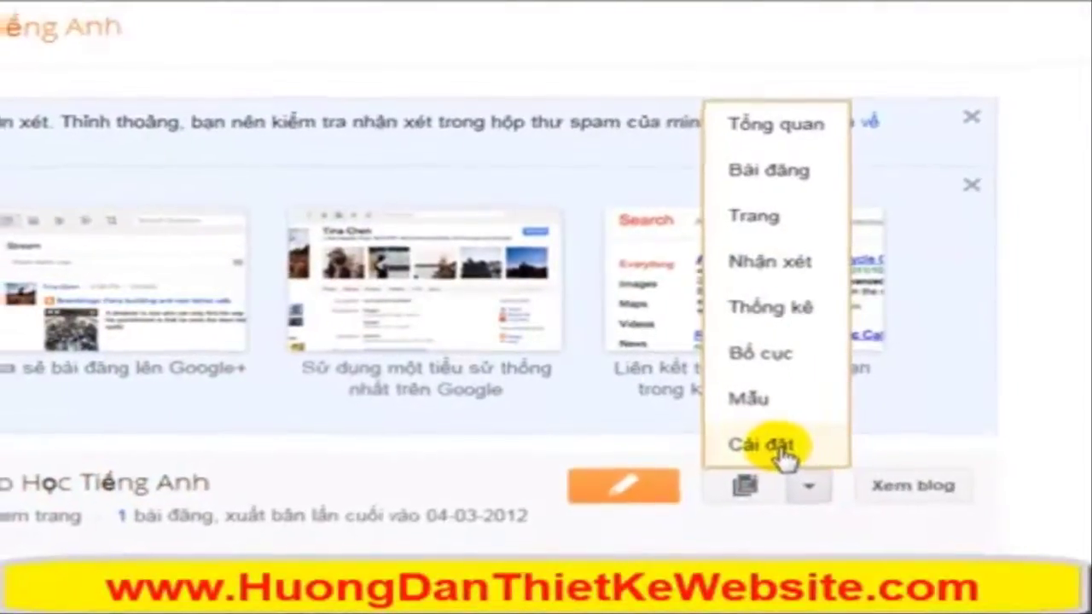
click(772, 449)
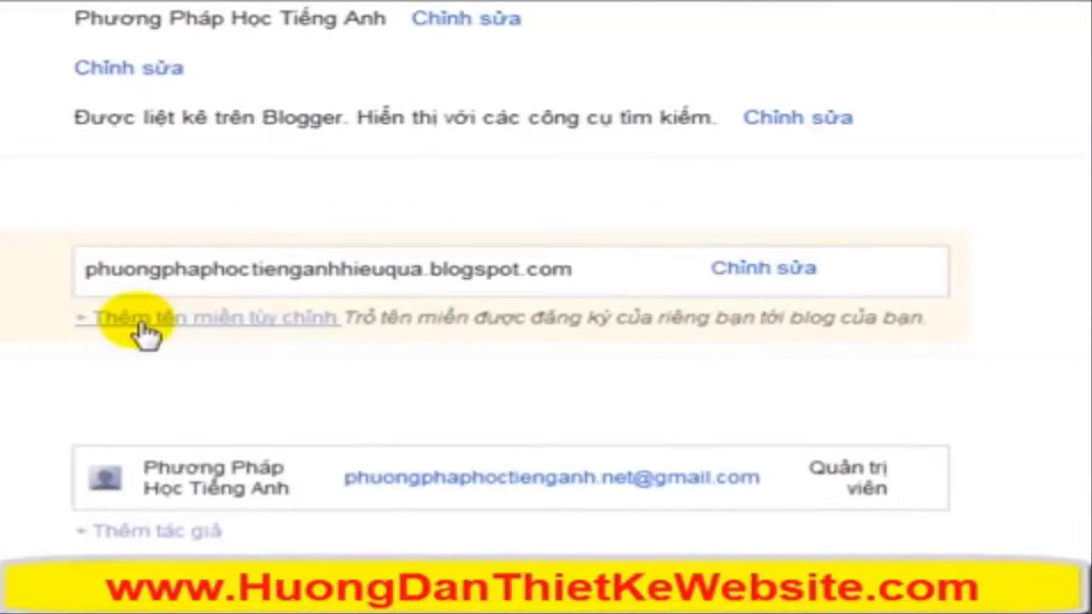
click(141, 324)
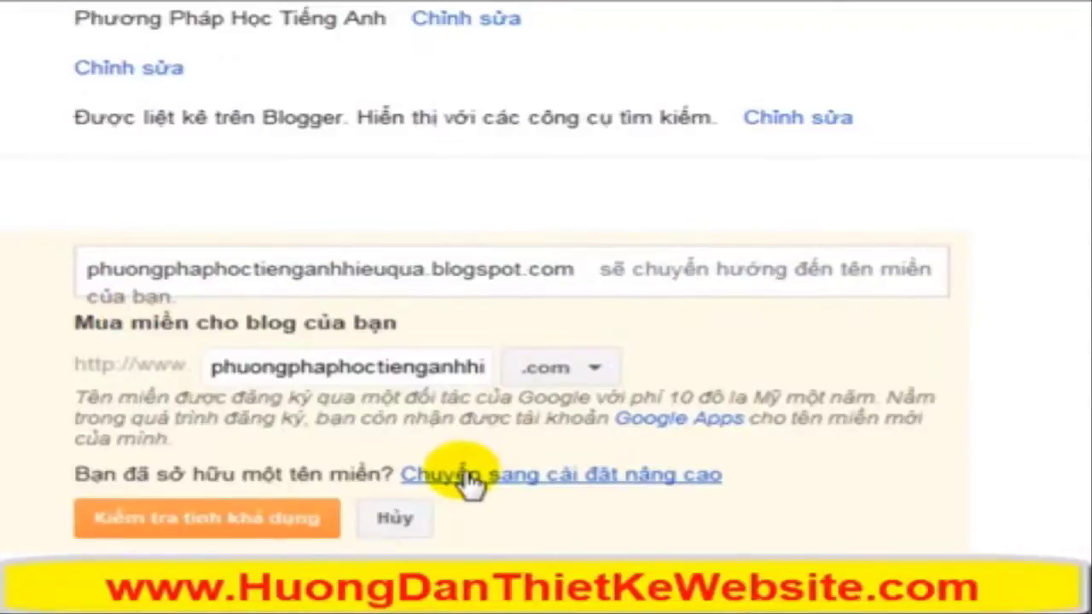
click(467, 479)
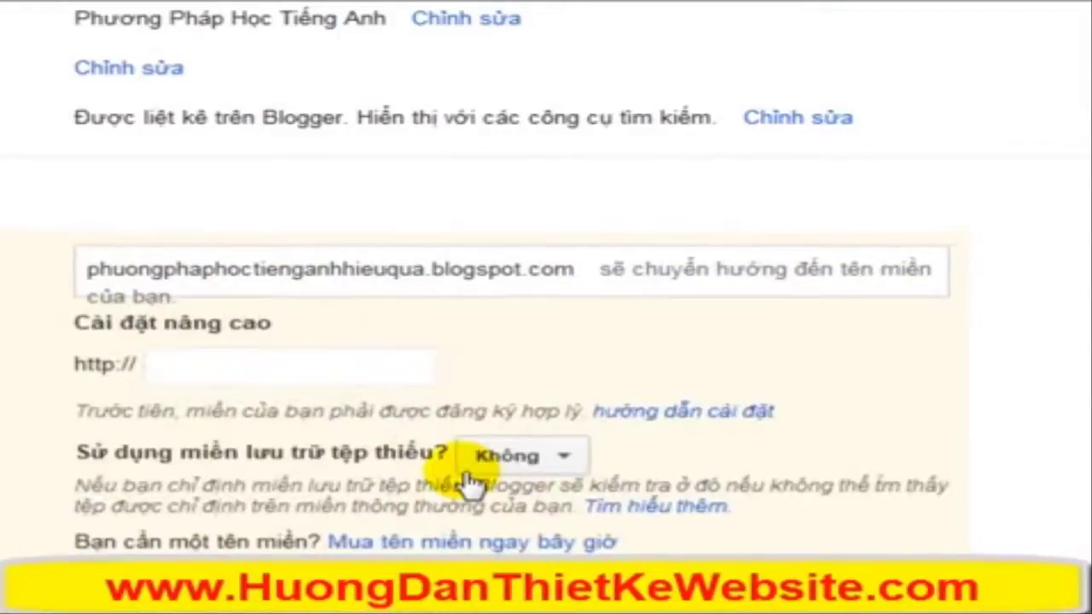
click(242, 366)
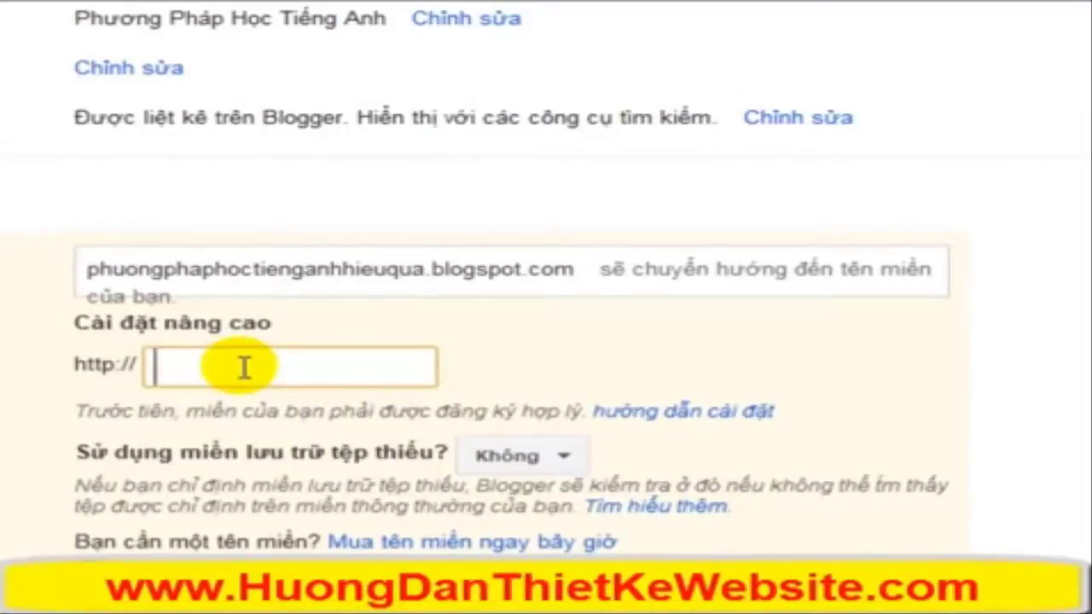
key(ctrl+v)
click(202, 460)
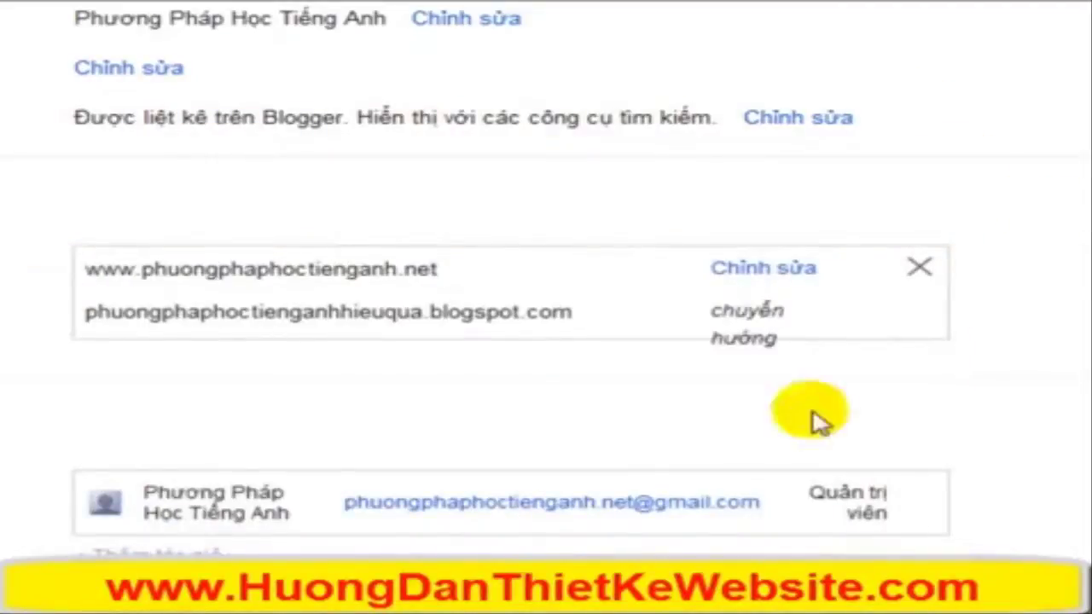
click(764, 272)
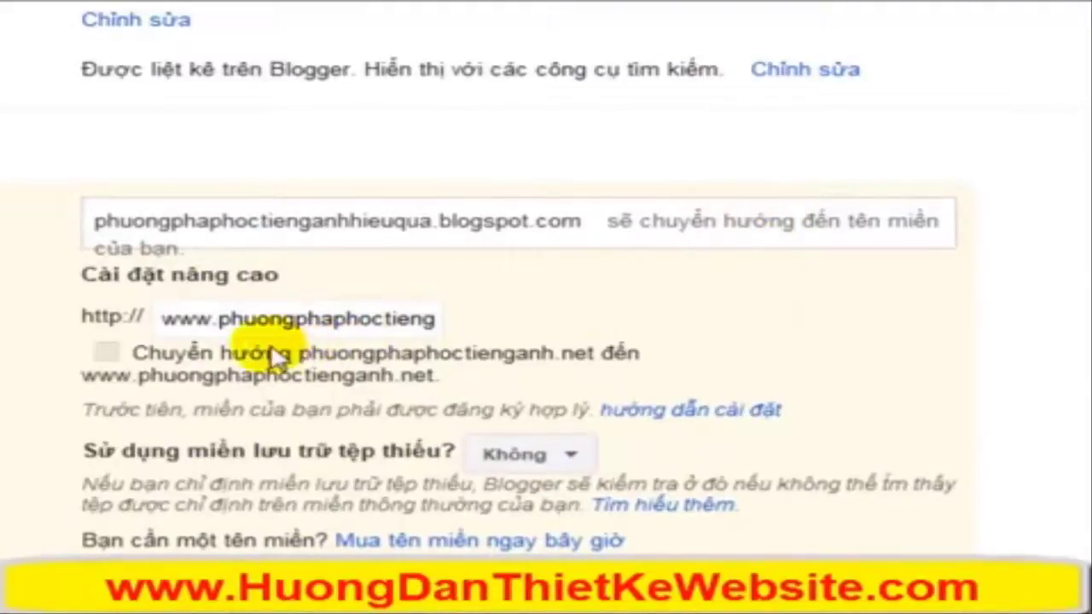
click(111, 354)
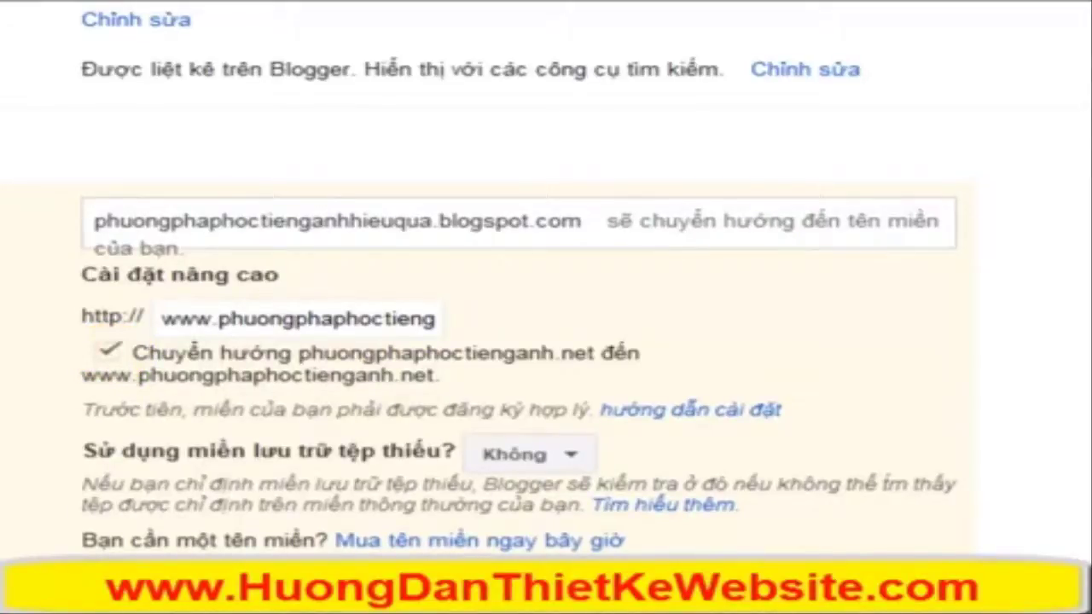
click(112, 597)
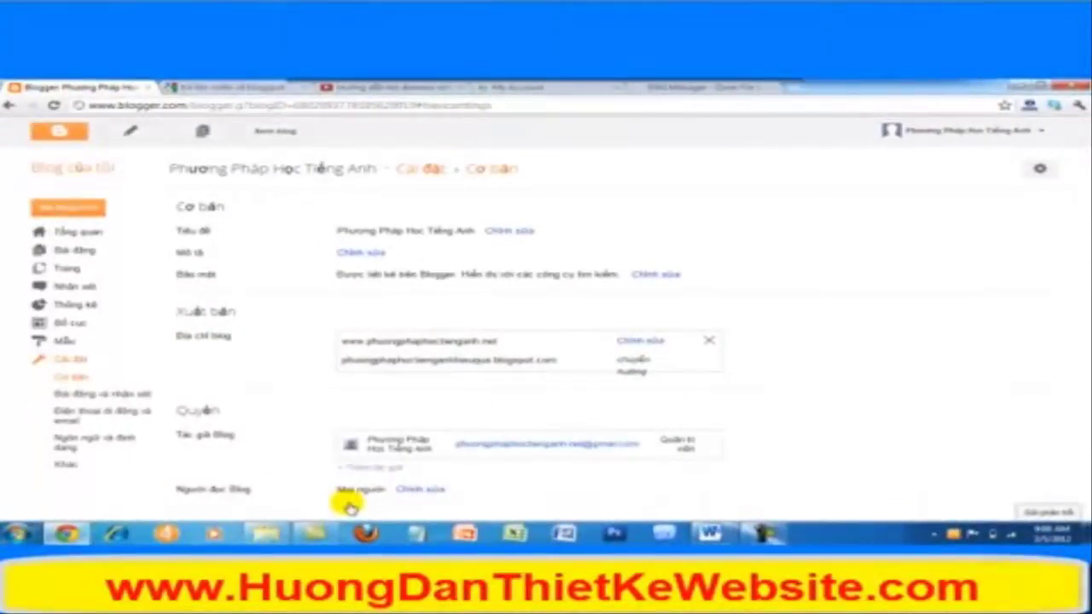
Step: Open phuongphaphoctienganh.net in a new browser tab and look through the blog page that loads on the custom domain
click(789, 88)
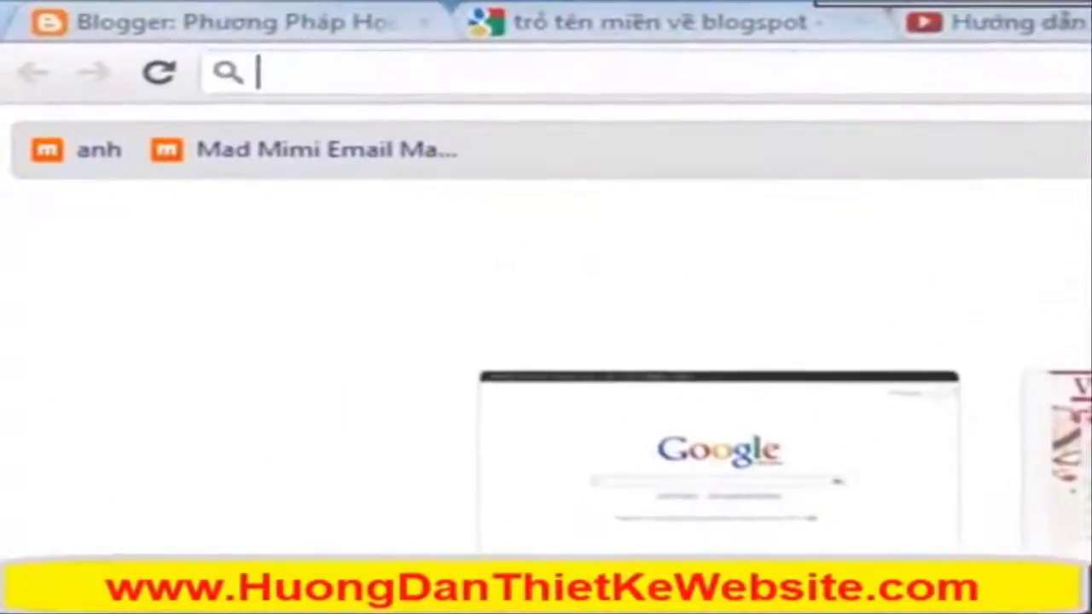
text(phuong)
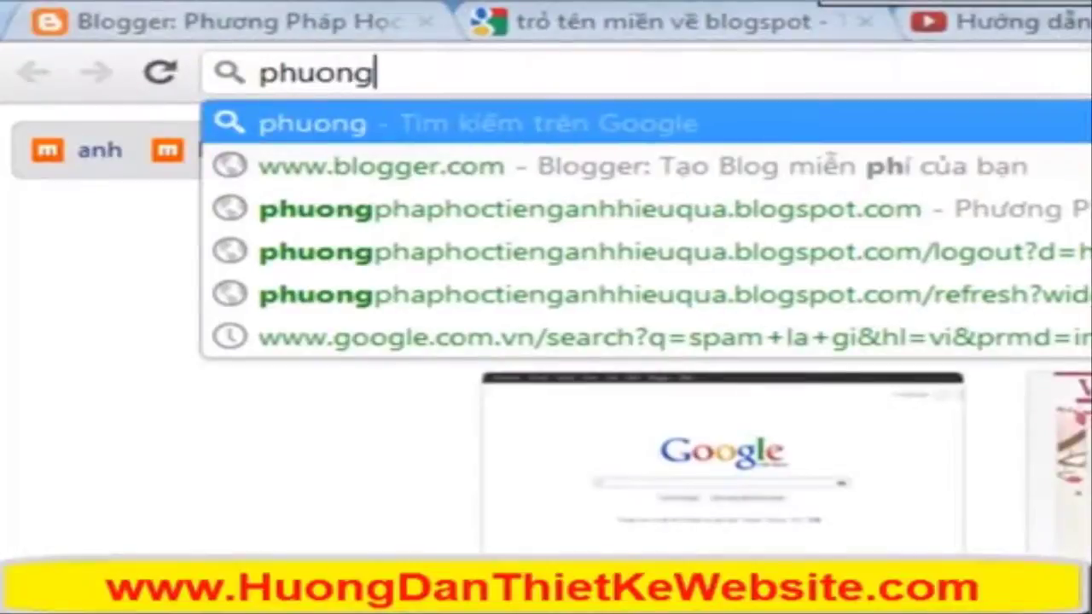
text(phapho)
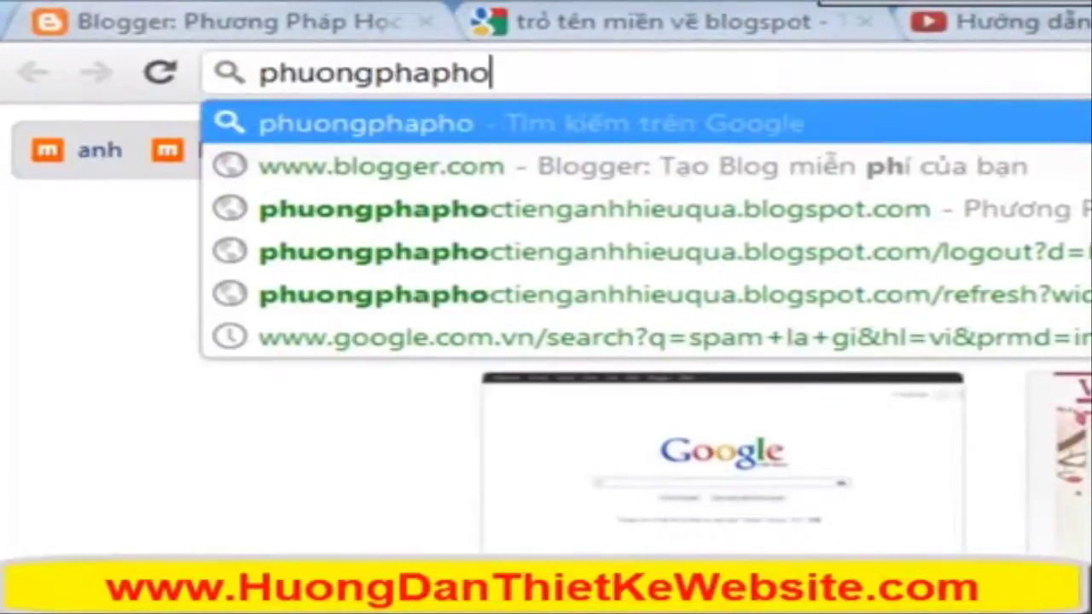
text(ctieng)
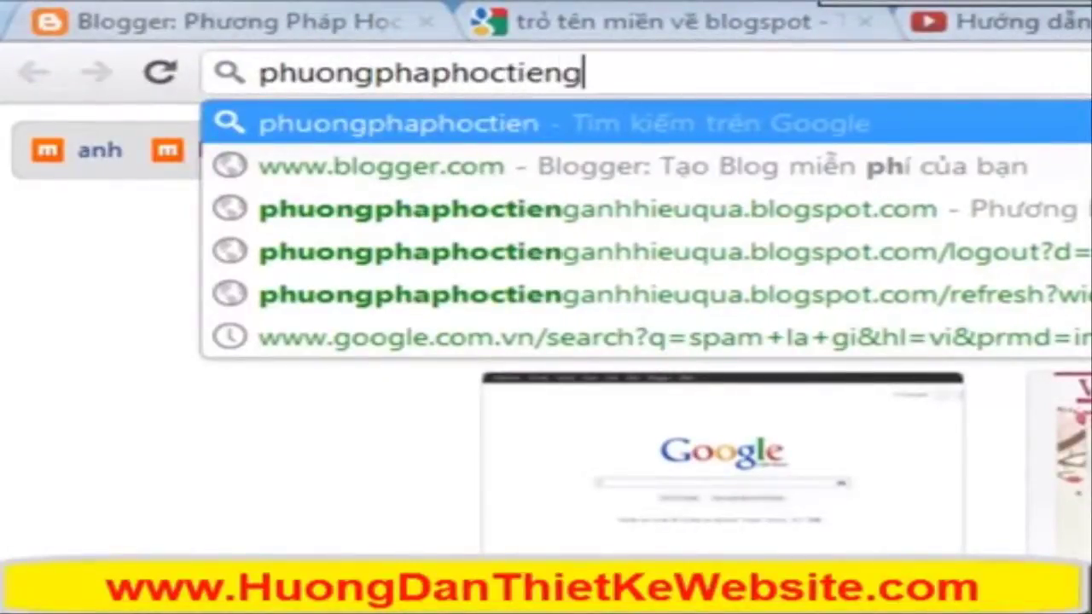
text(anh.net)
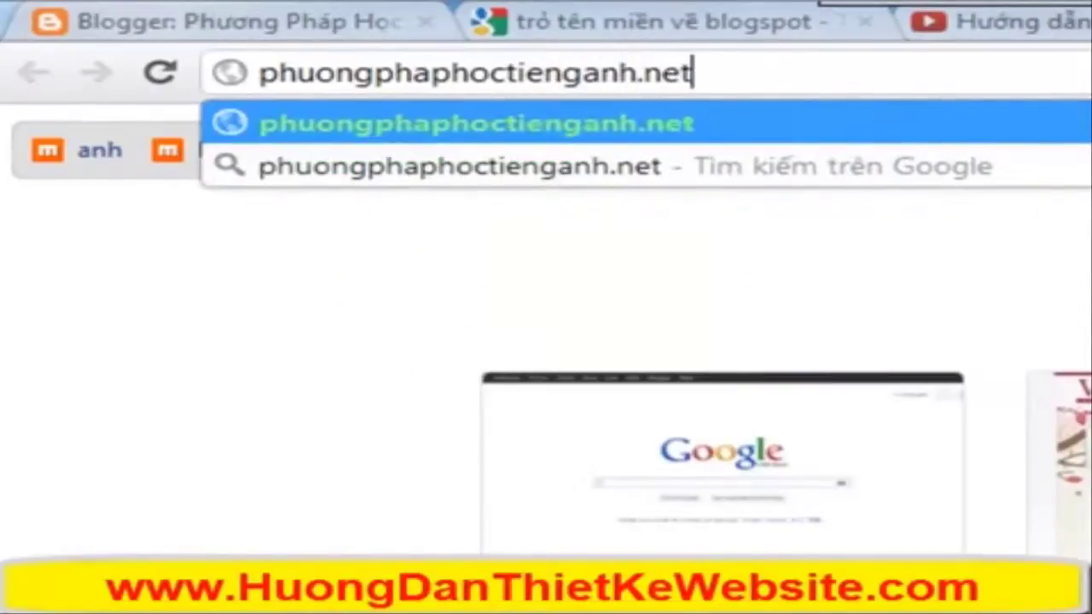
key(Return)
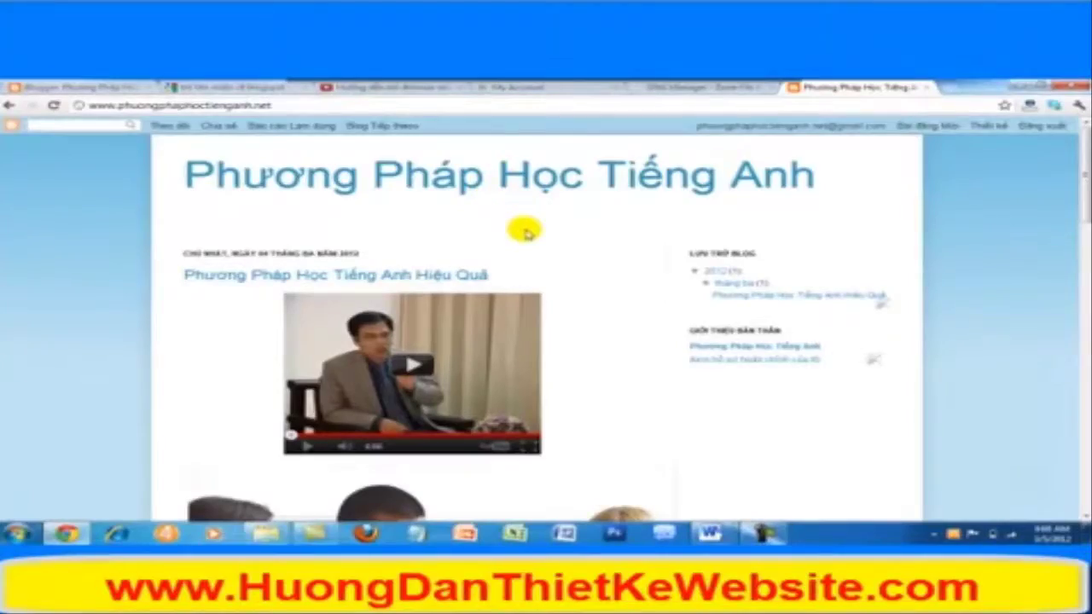
scroll(525, 232, down, 5)
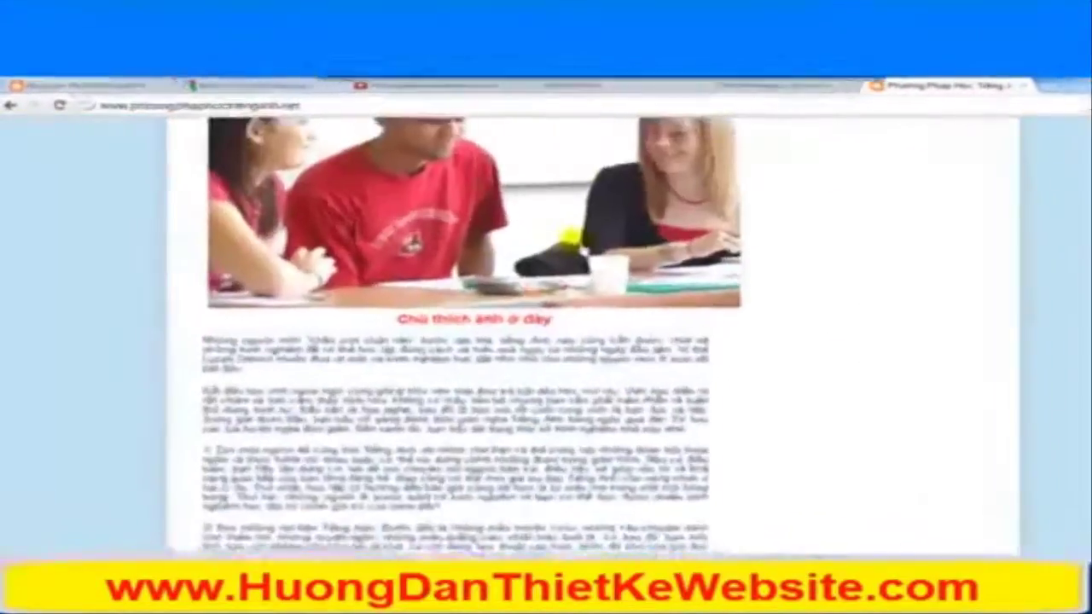
scroll(567, 237, down, 10)
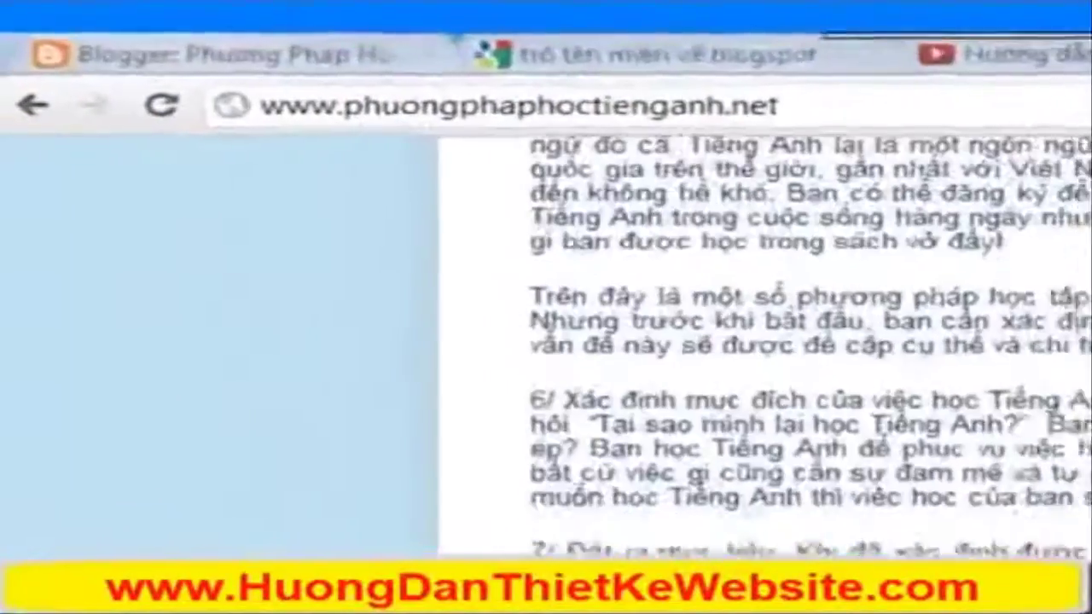
scroll(840, 341, down, 2)
scroll(841, 341, up, 6)
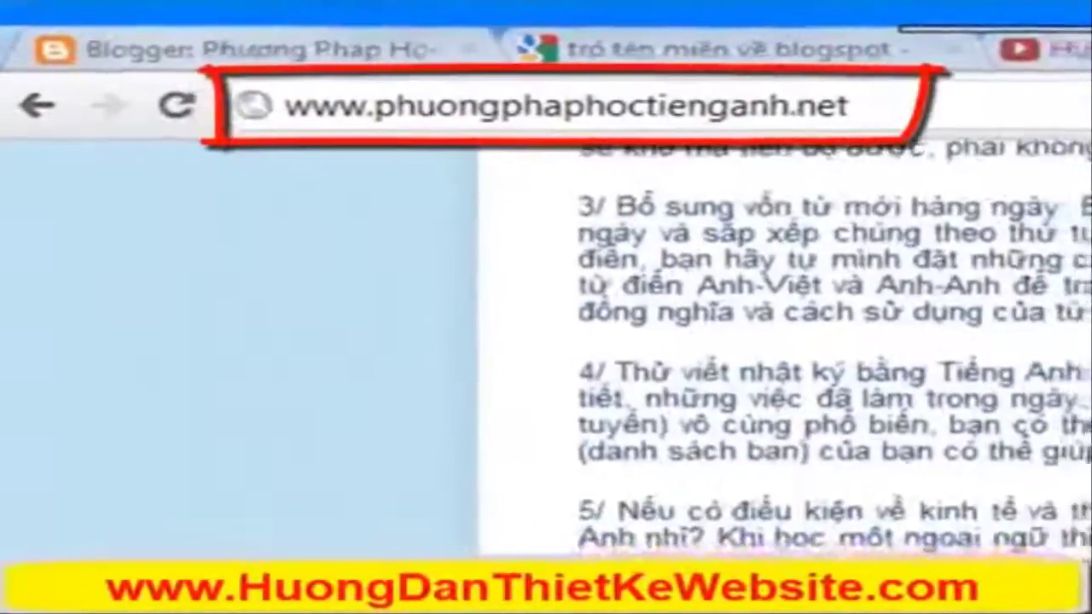
Step: Open btemplates.com in a new browser tab
scroll(841, 341, up, 10)
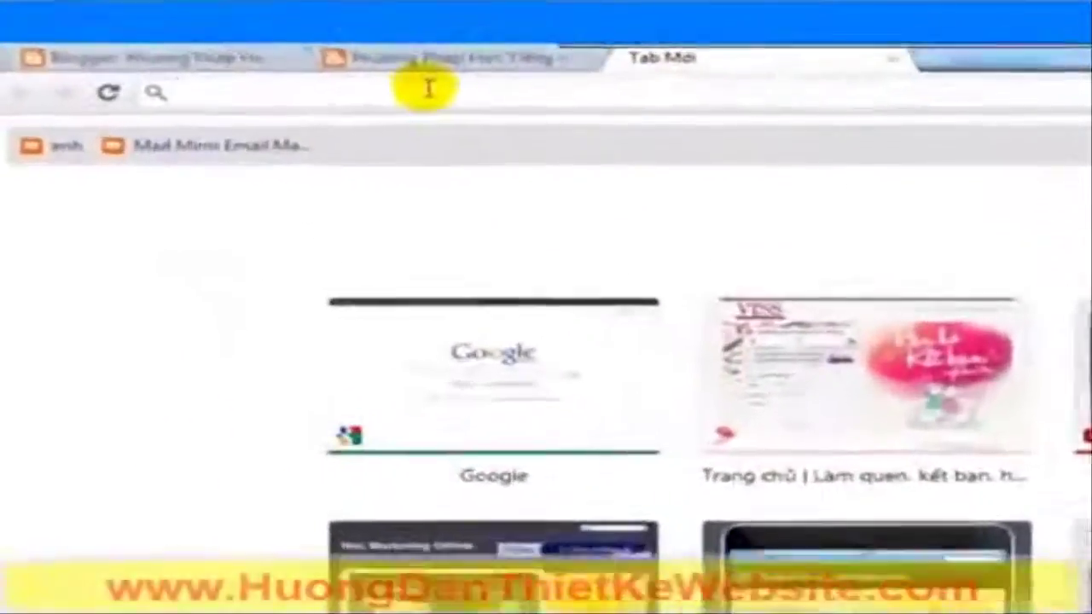
text(bte)
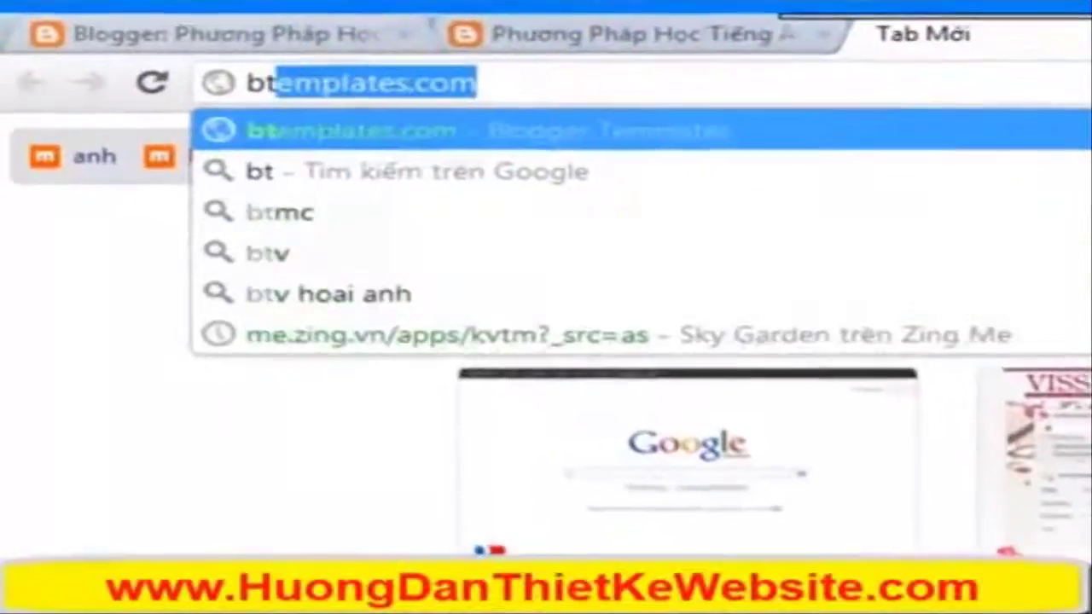
text(m)
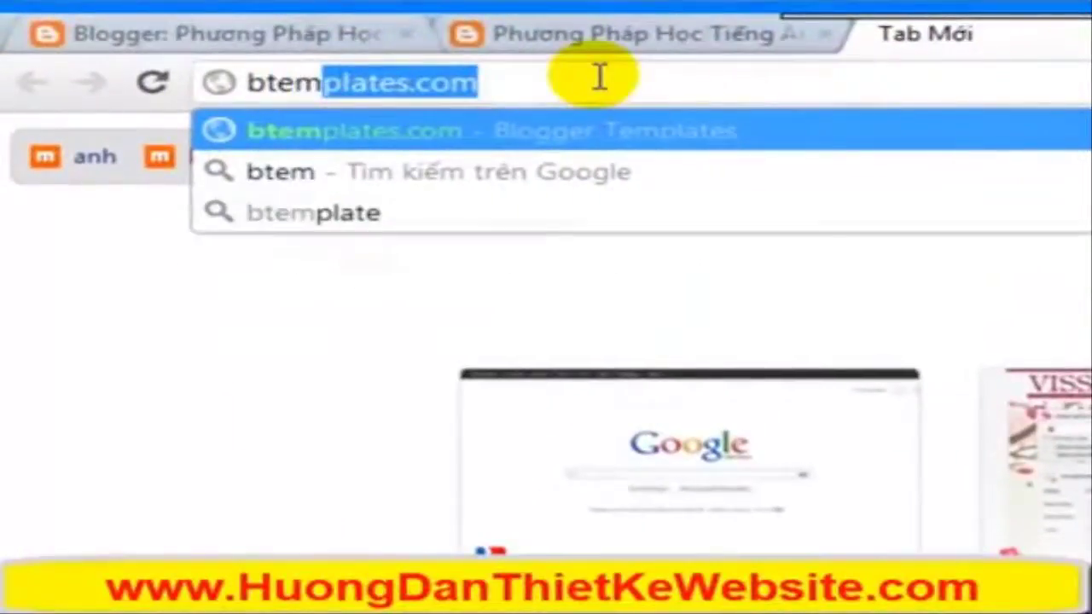
text(pl)
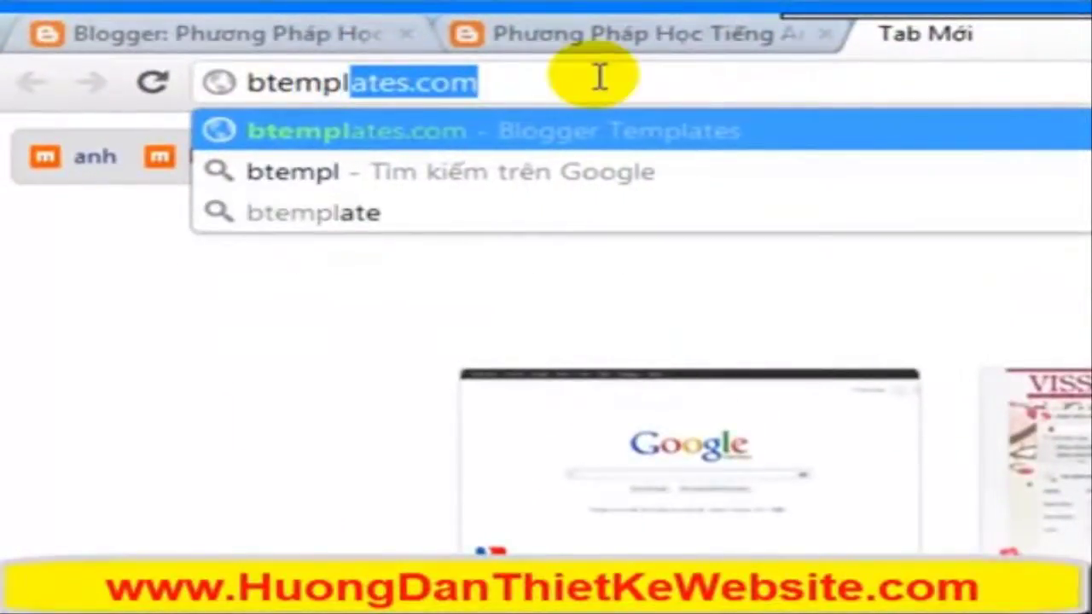
text(ate)
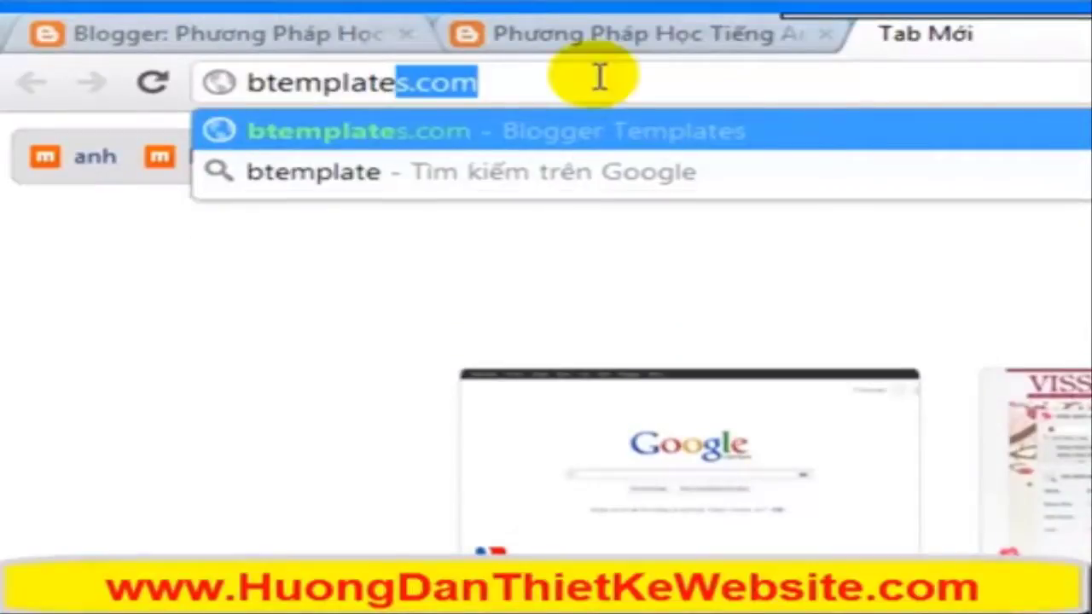
text(s.com)
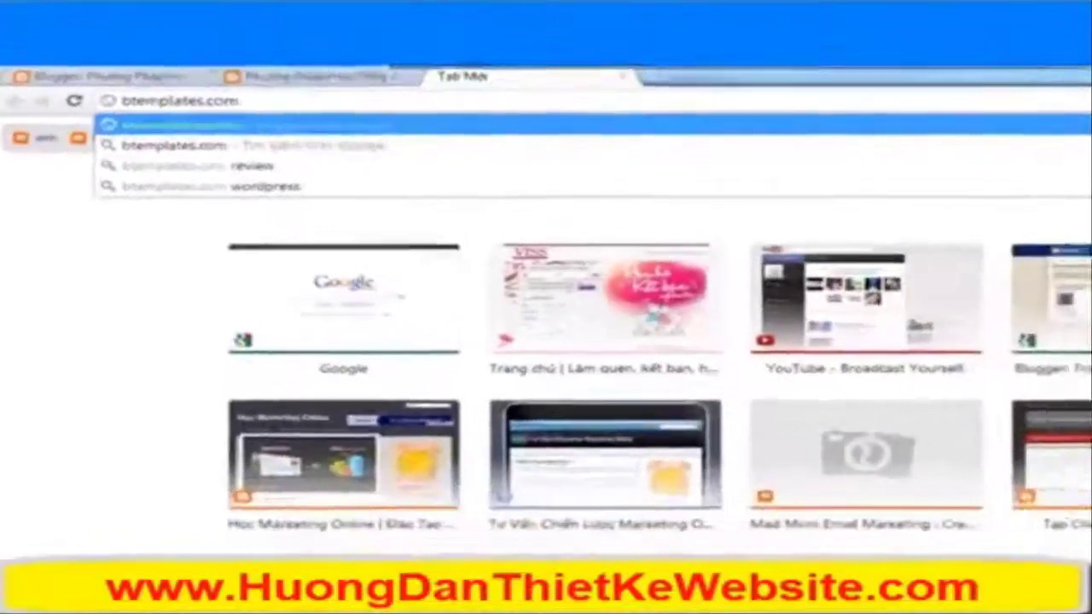
key(Return)
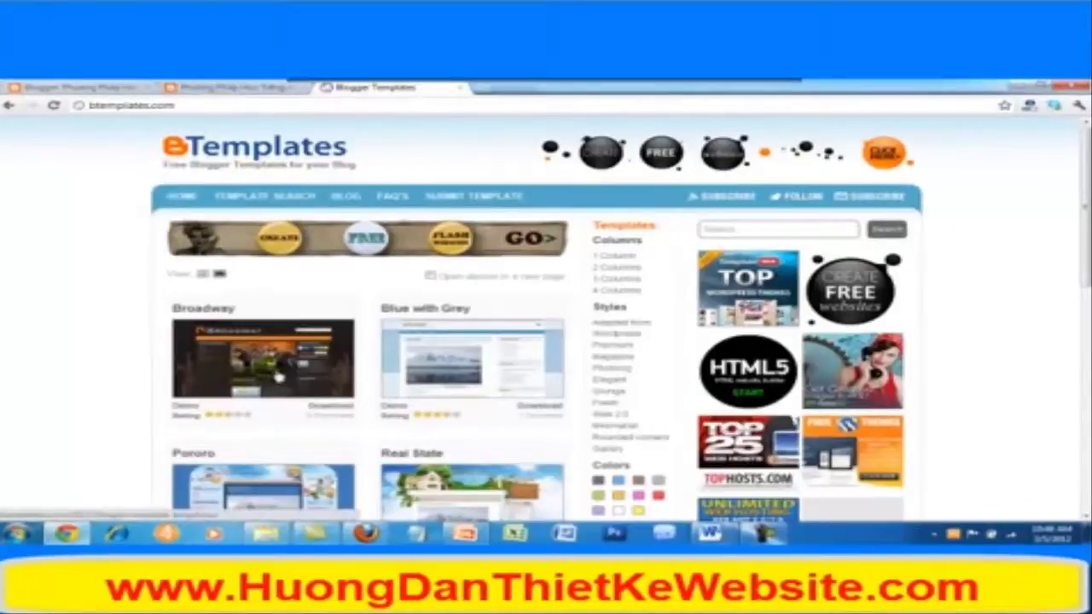
Step: Find the Surround template on BTemplates, open its page and preview the demo's navigation menus, returning to the template page
scroll(277, 375, down, 1)
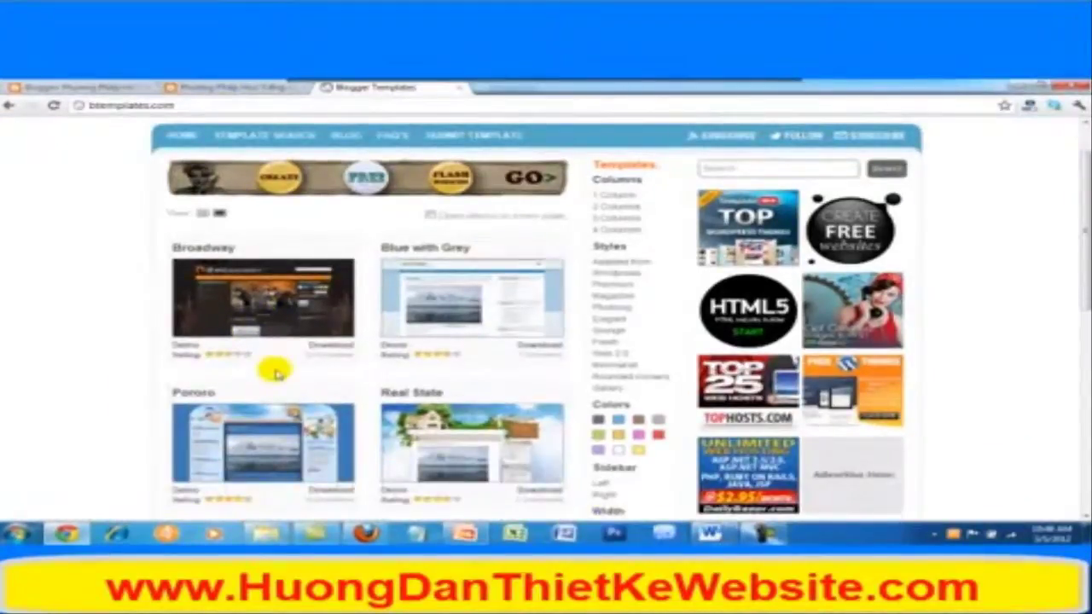
scroll(278, 372, down, 1)
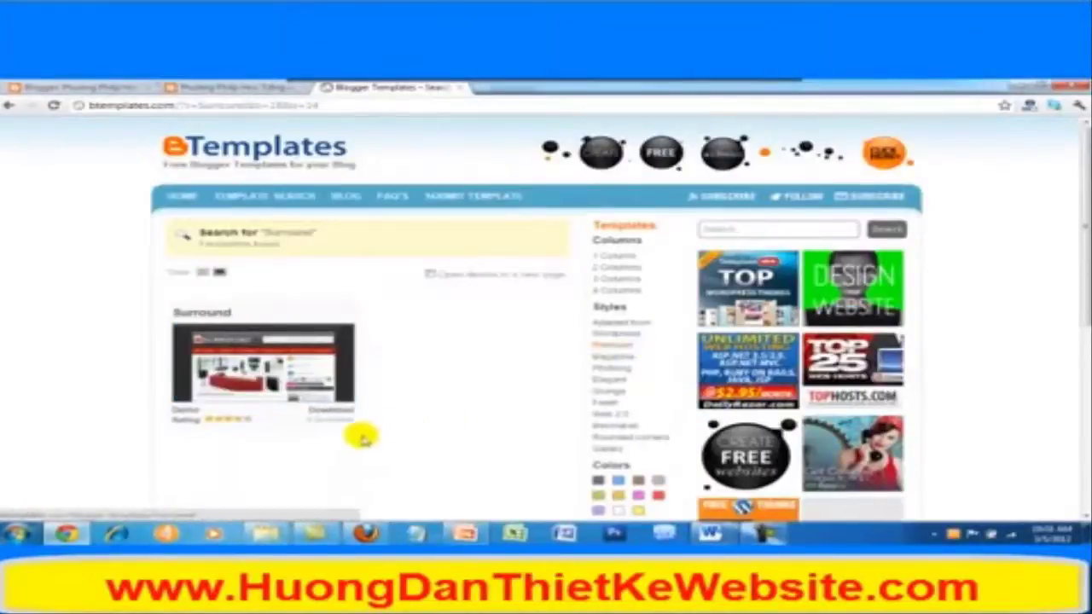
click(318, 413)
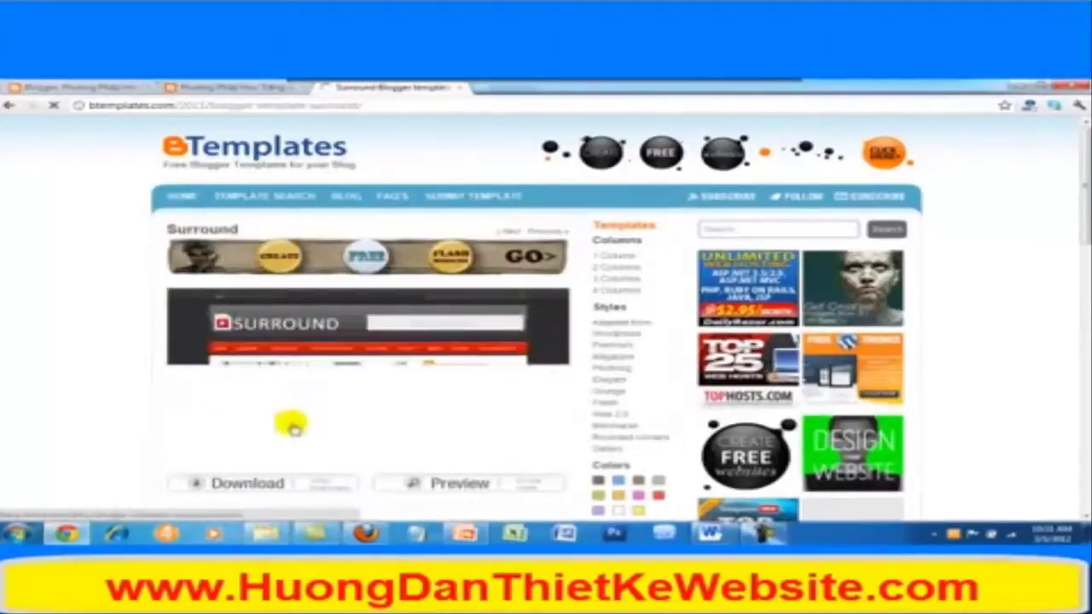
click(437, 485)
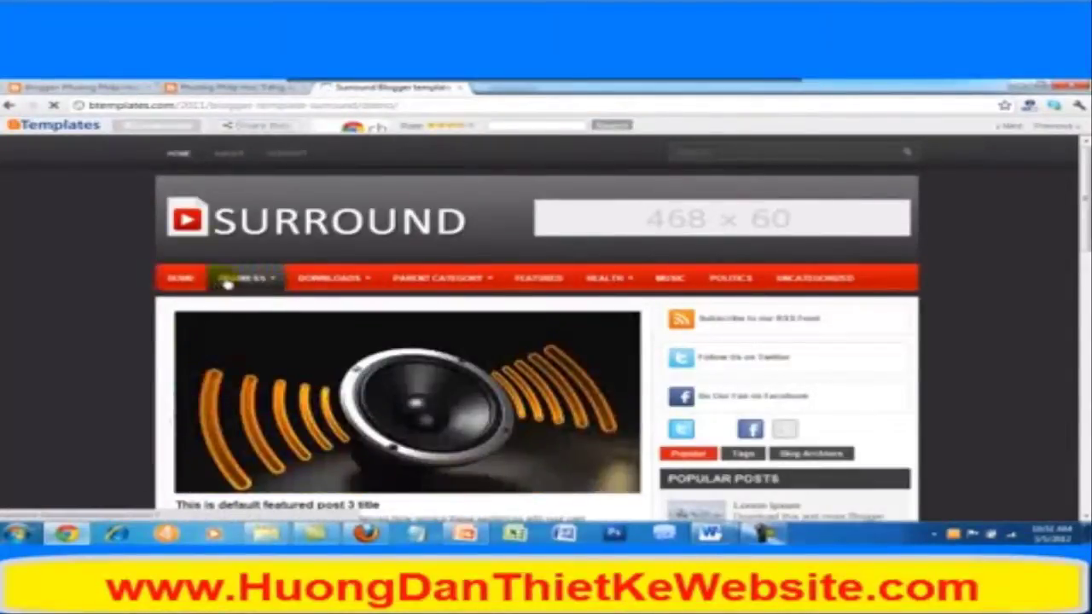
mouse_move(228, 284)
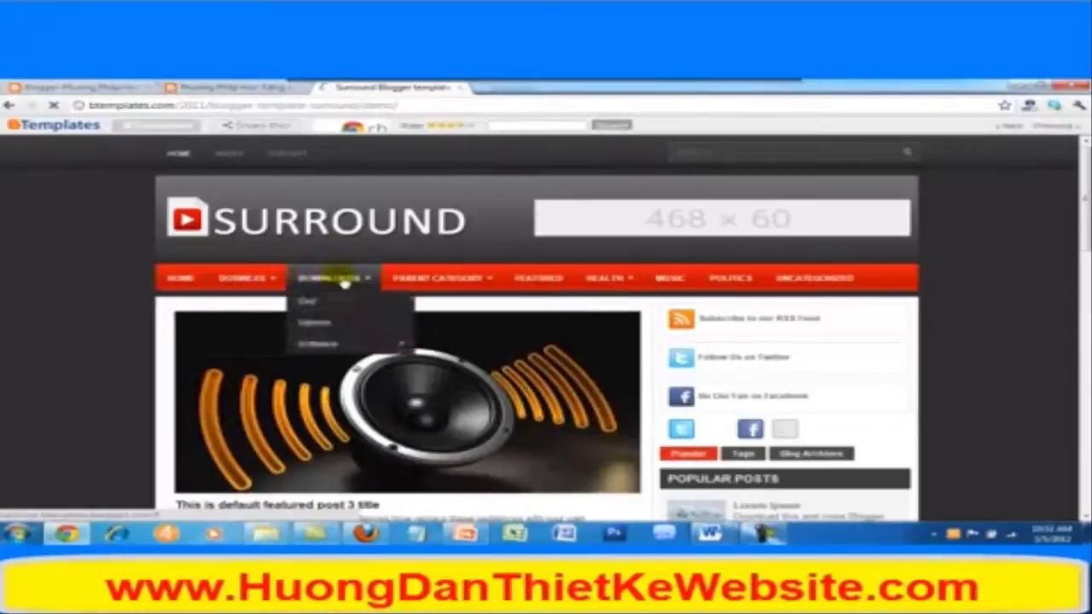
mouse_move(431, 284)
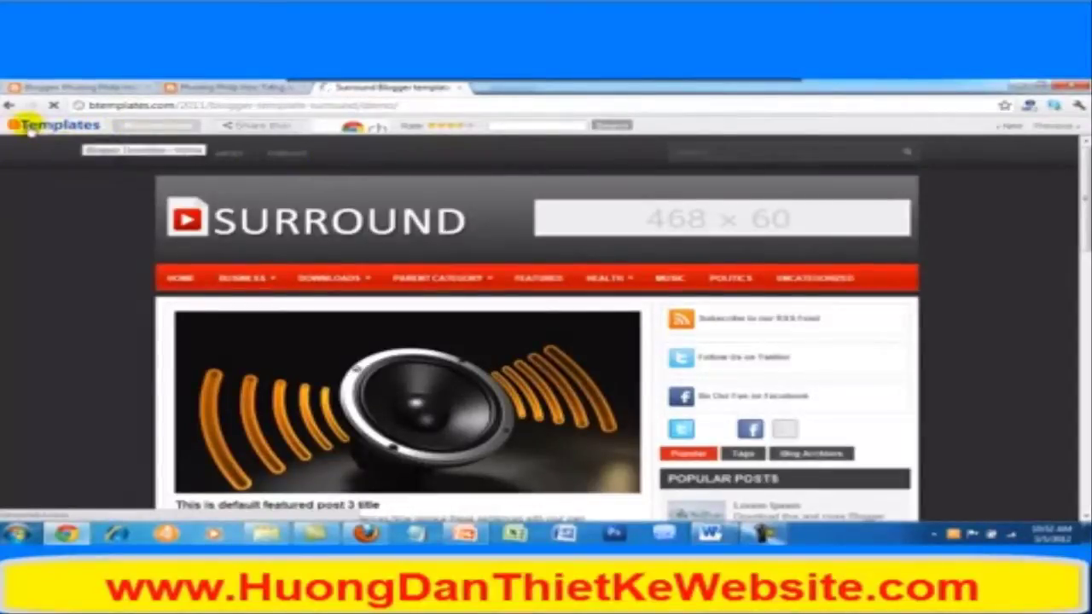
click(8, 104)
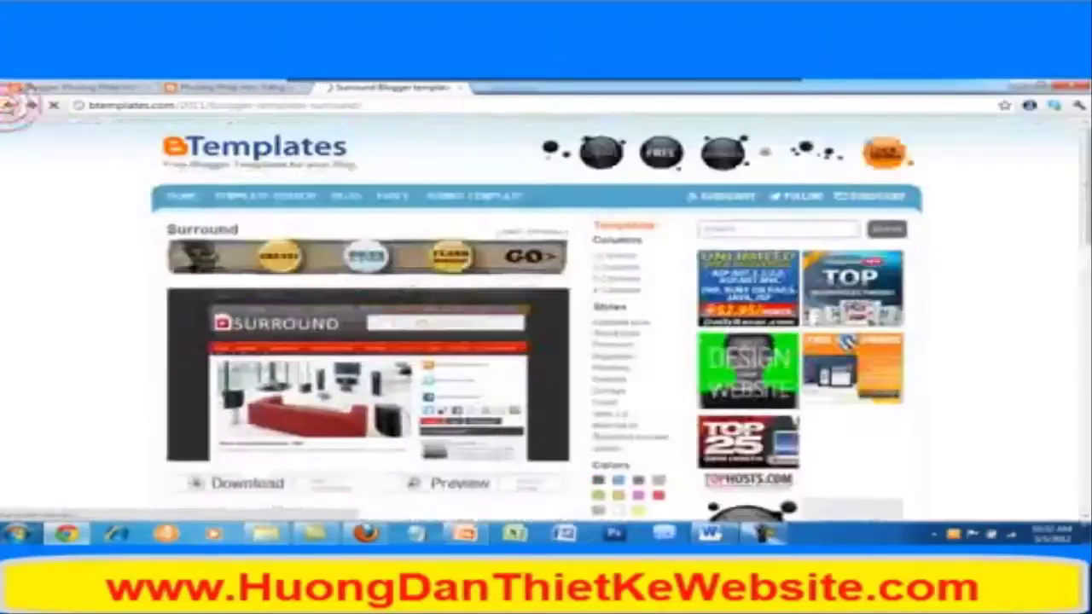
Step: Download the Surround template archive into the PHIM TAI LIEU folder inside 3AM on drive D
scroll(339, 471, down, 3)
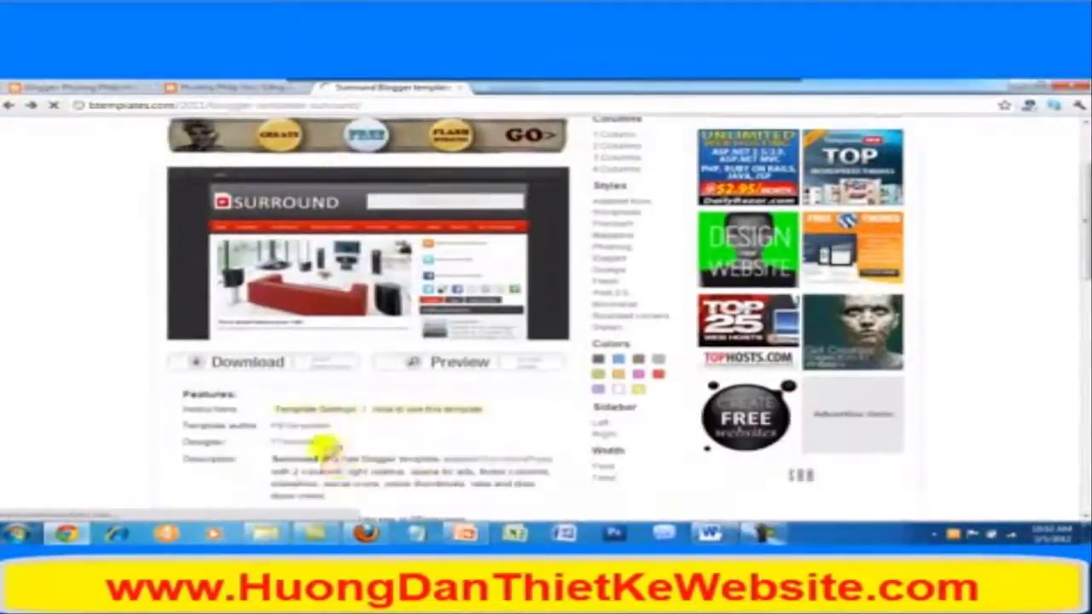
click(222, 362)
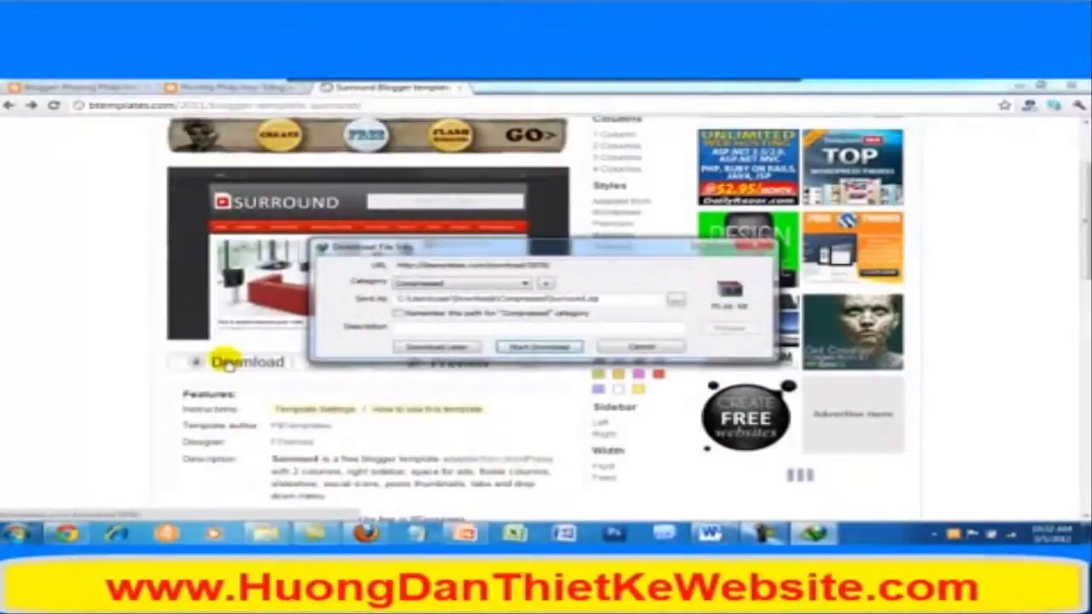
click(674, 299)
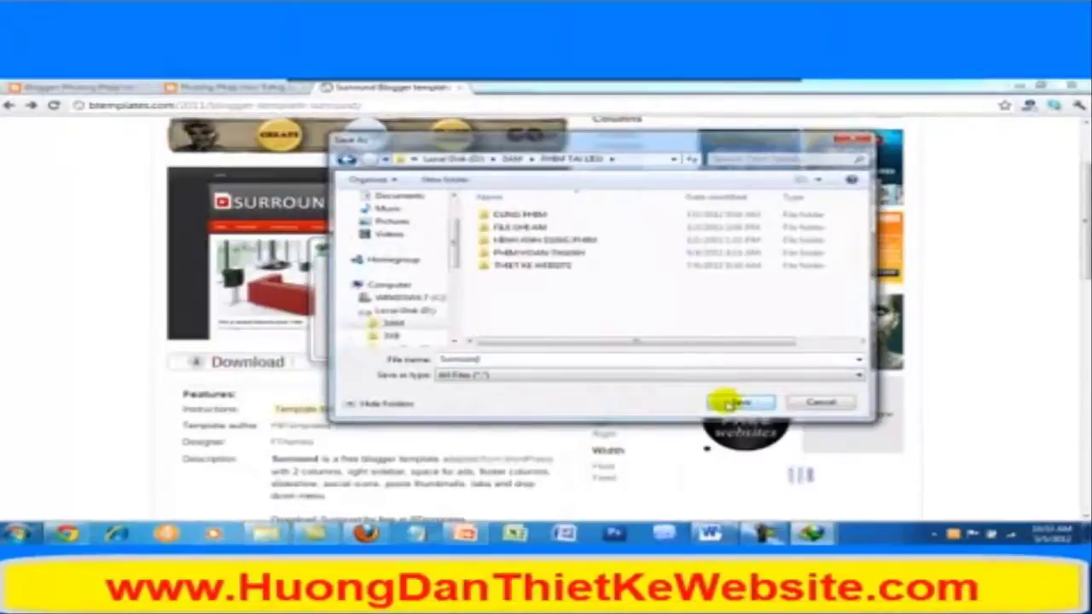
click(726, 403)
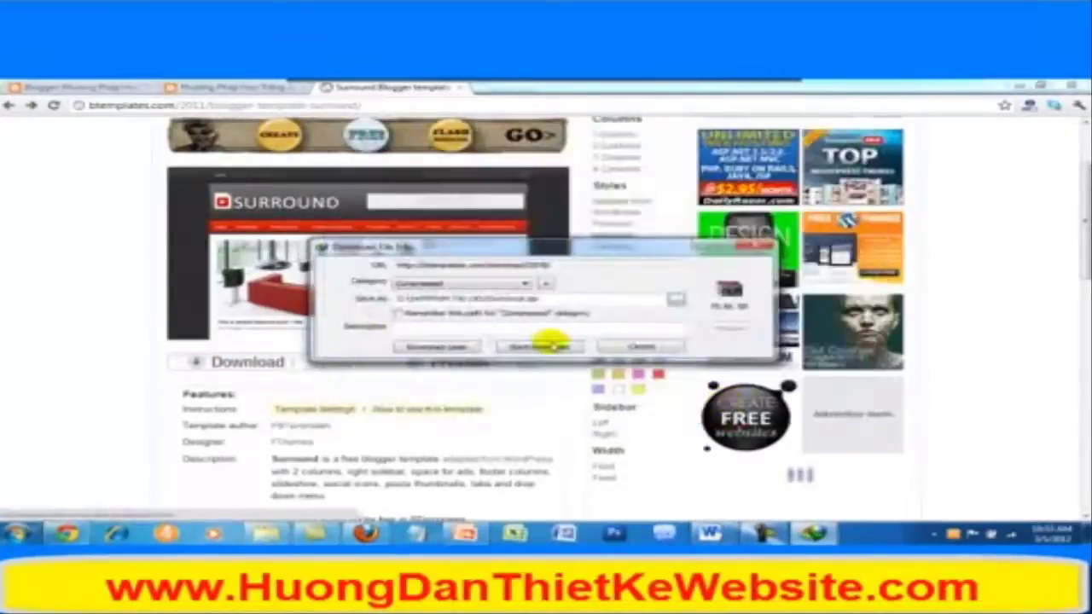
click(537, 347)
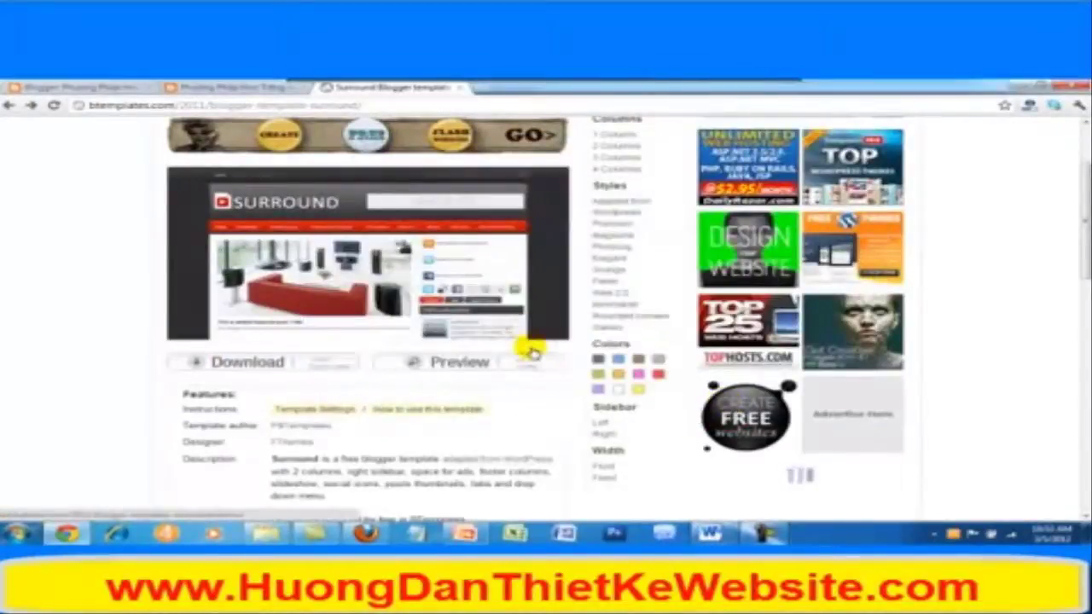
Step: Extract the downloaded Surround archive into its own Surround folder in File Explorer and open the extracted folders
click(267, 533)
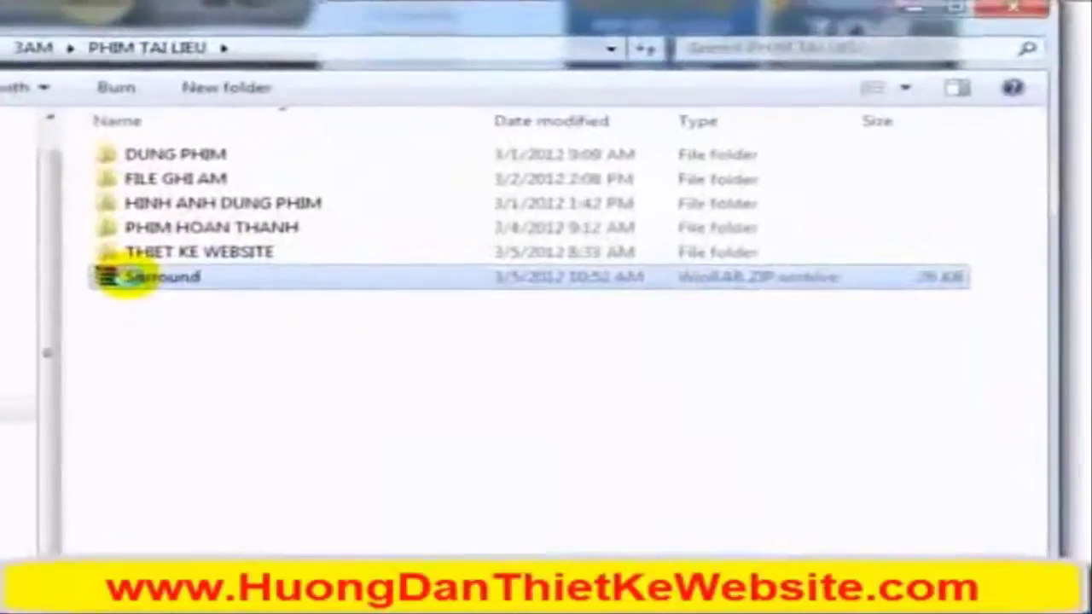
right_click(125, 284)
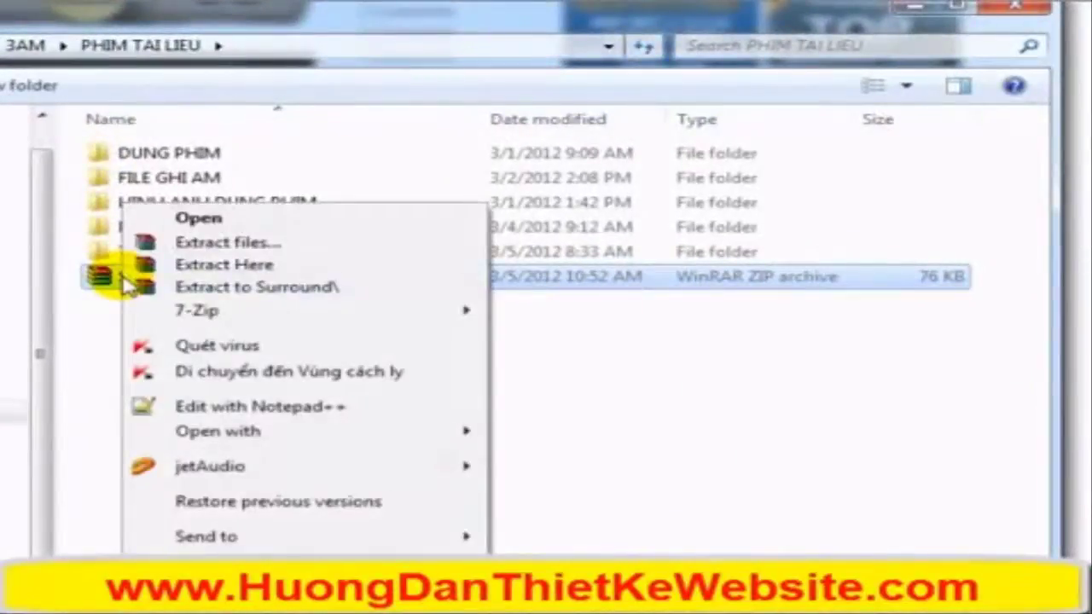
click(191, 287)
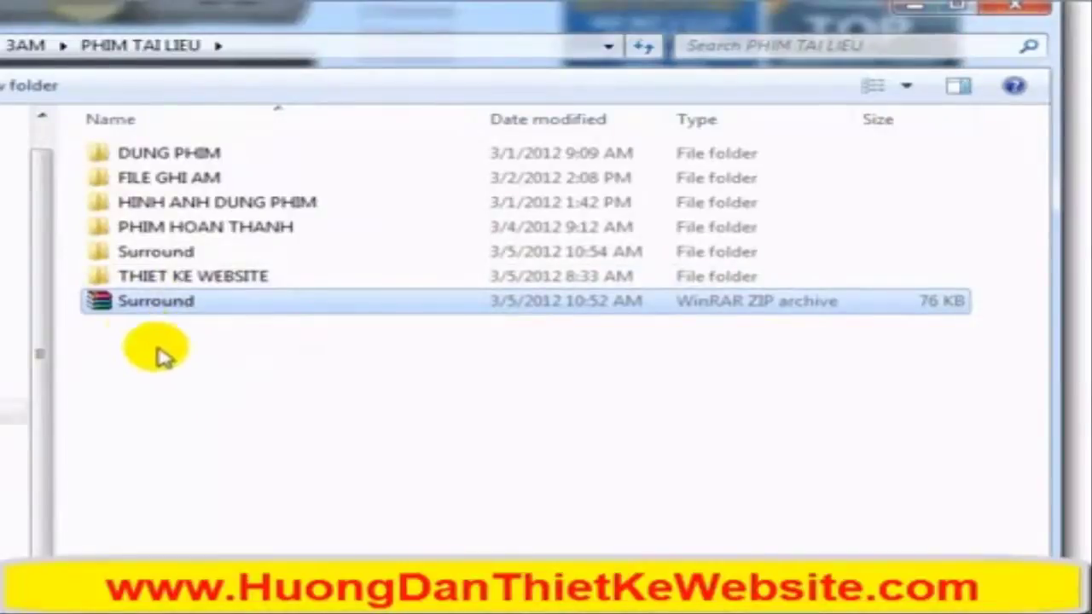
double_click(100, 253)
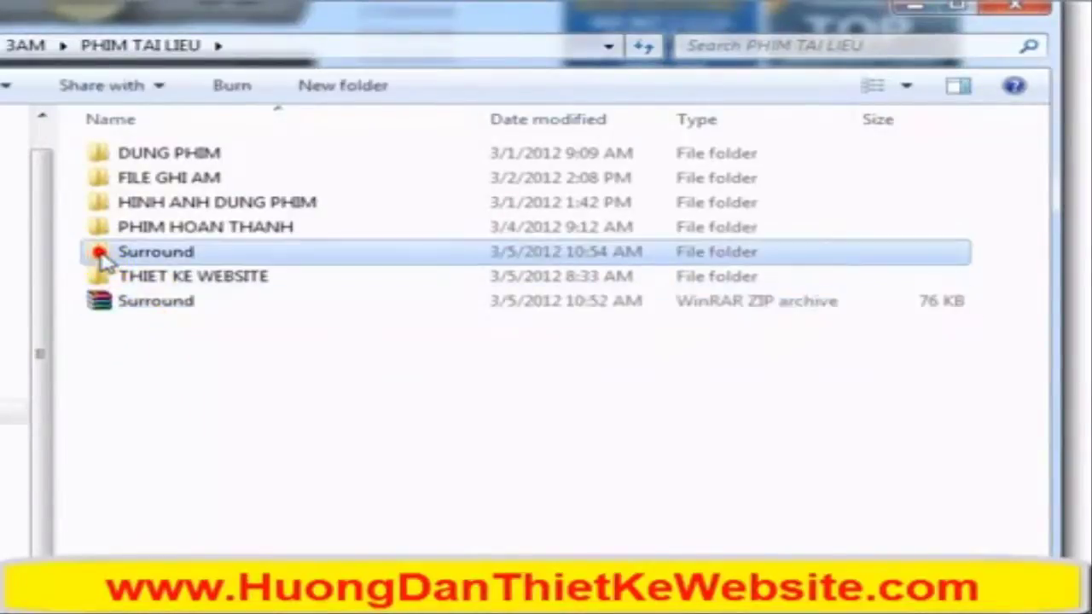
double_click(110, 155)
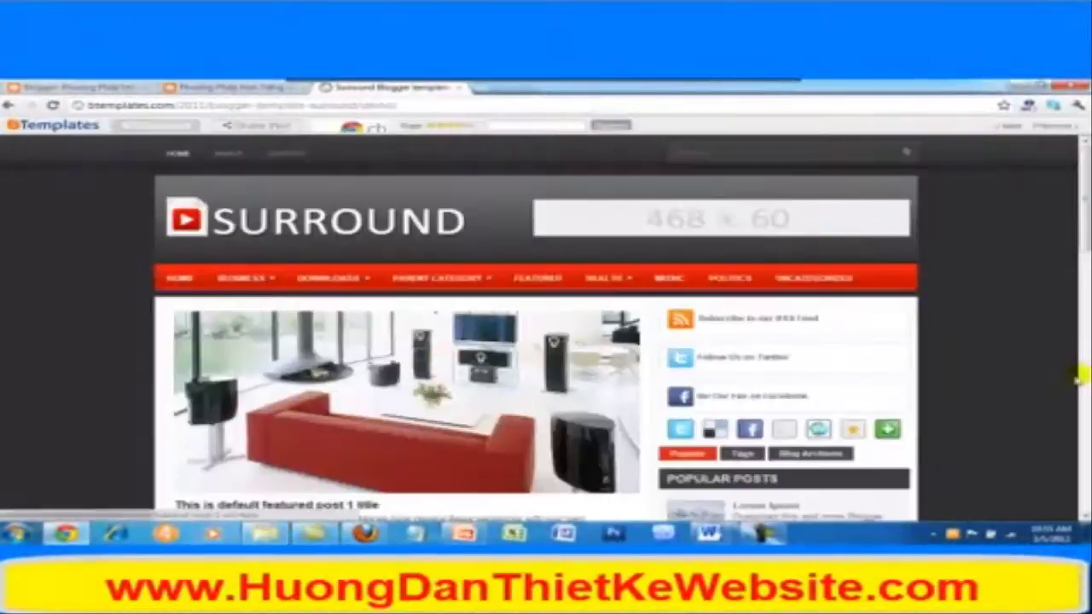
Step: Look over the layout of the Surround demo page in the browser
scroll(1031, 414, down, 3)
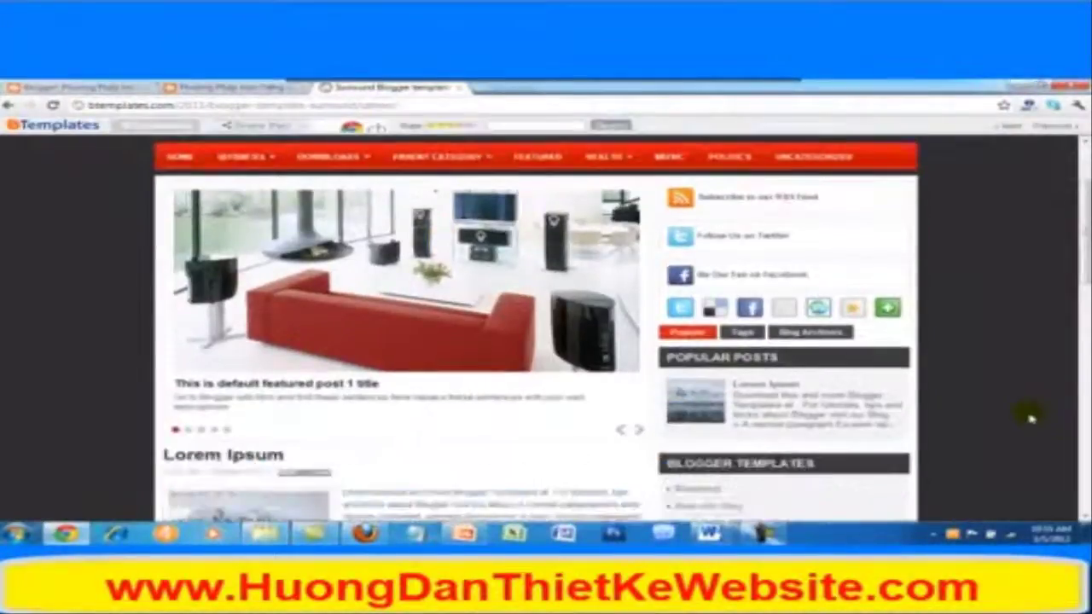
scroll(1031, 416, up, 2)
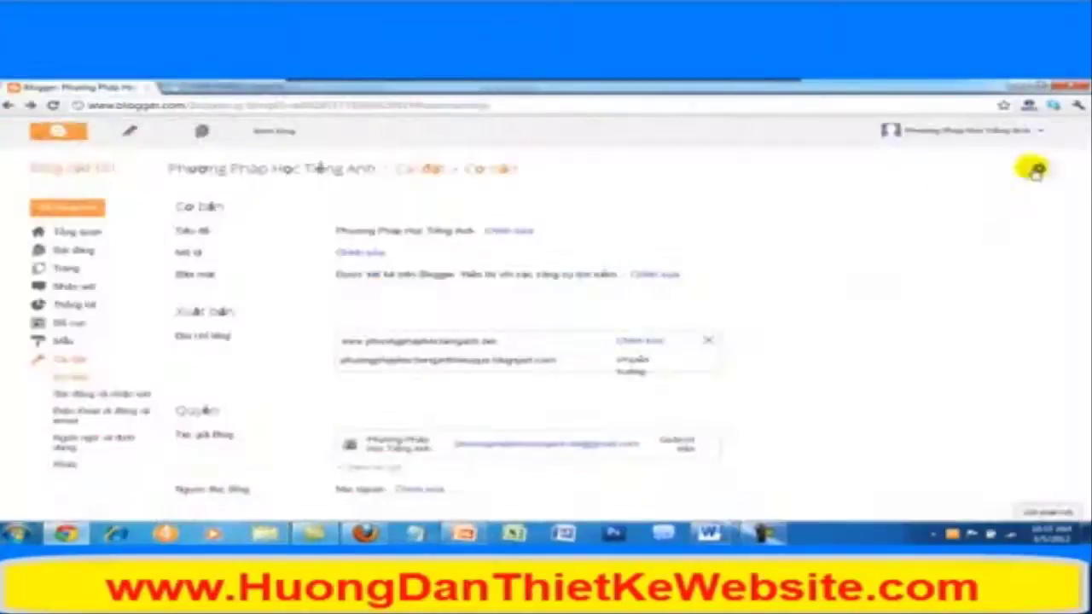
Step: Switch Blogger to its old interface and open the Phương Pháp Học Tiếng Anh blog's template HTML editing page
click(1035, 170)
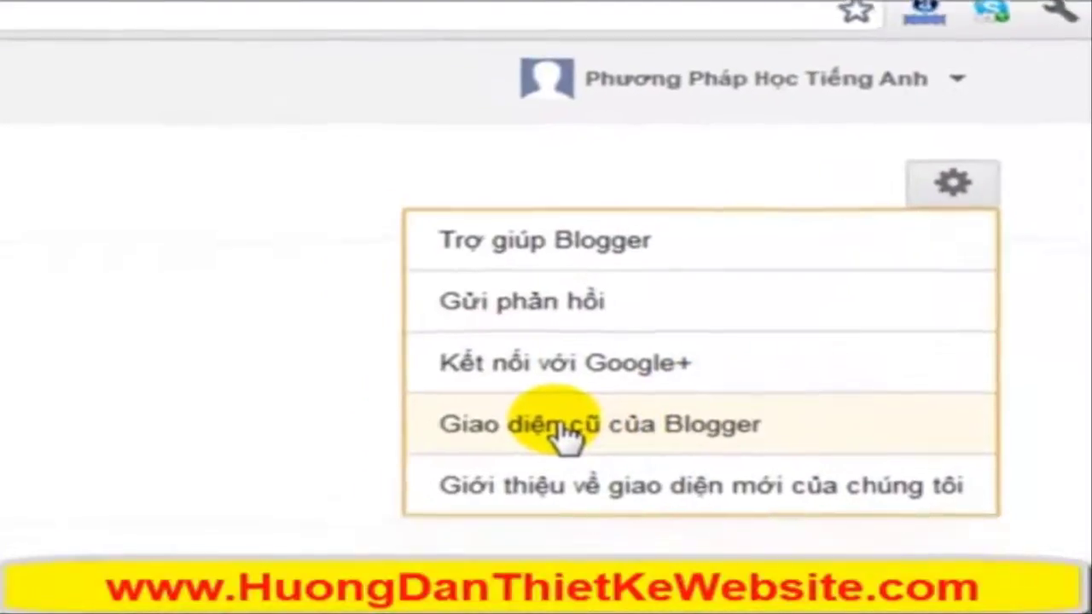
click(596, 385)
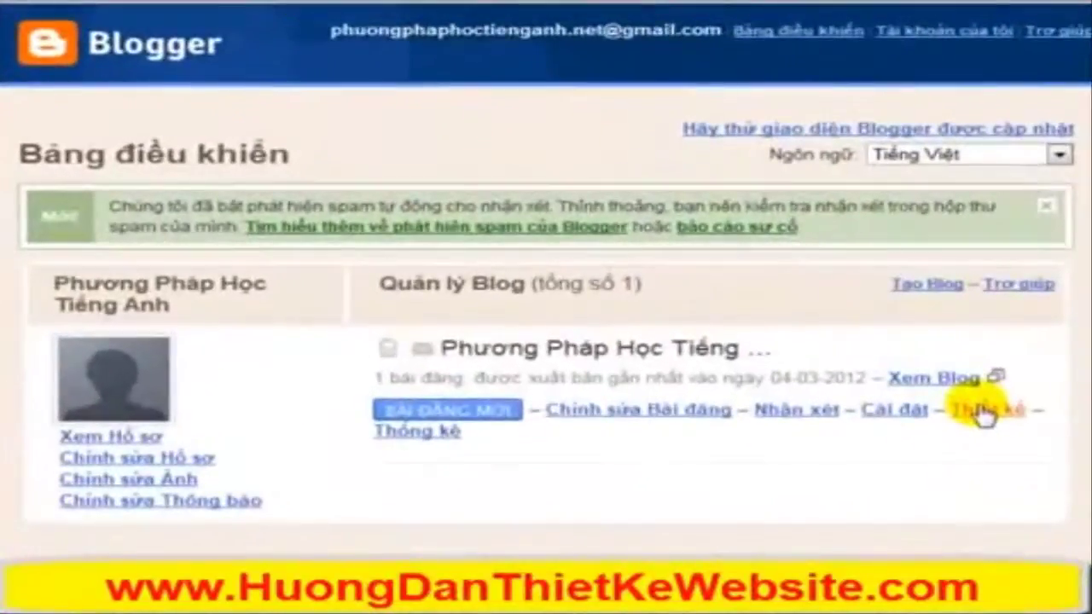
click(772, 336)
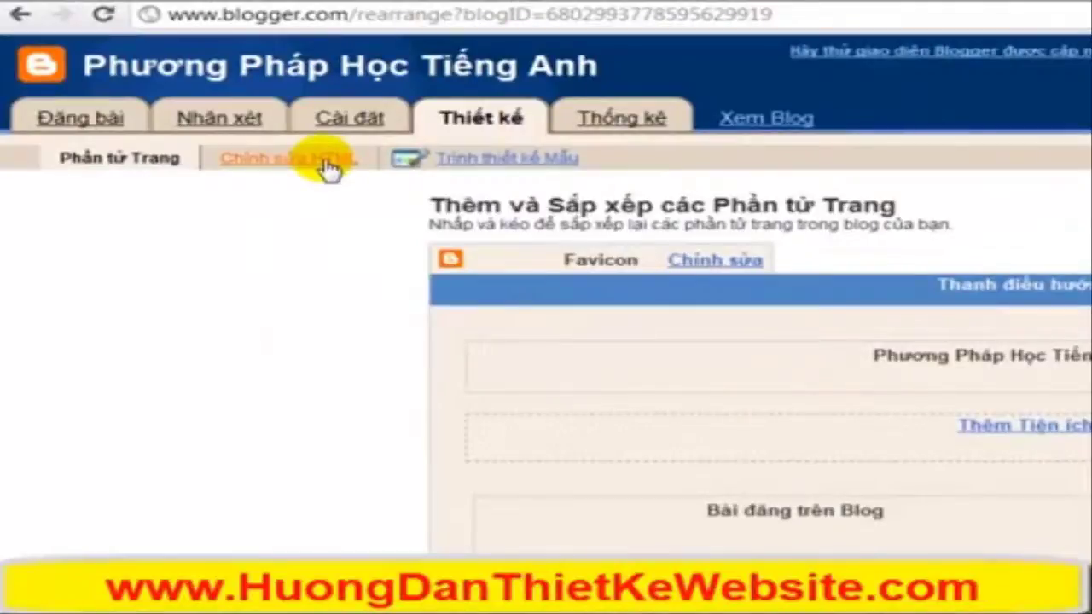
click(328, 166)
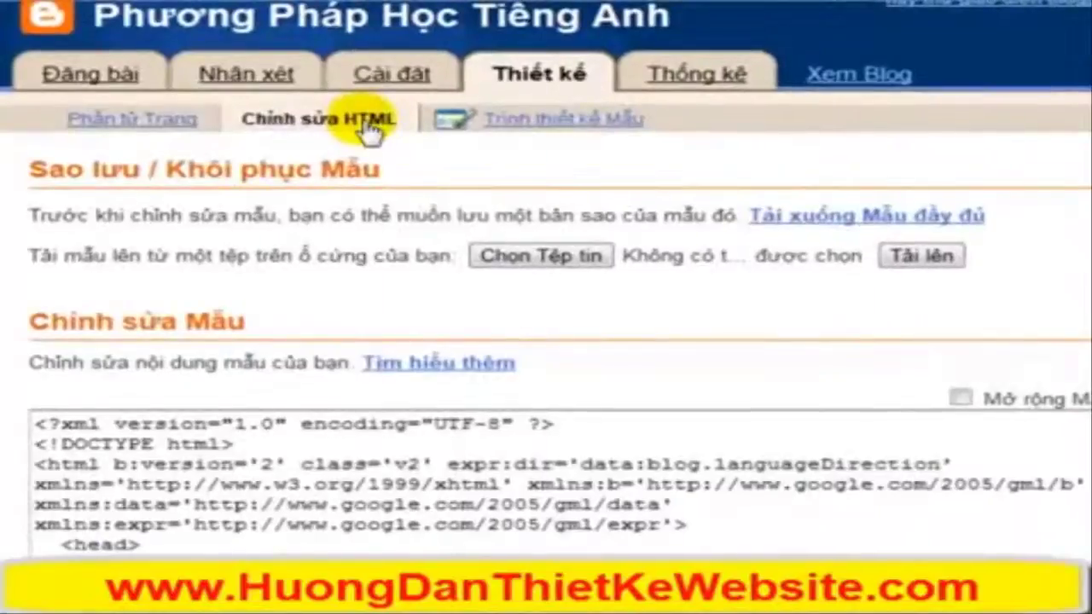
Step: Upload Surround.xml from the extracted Surround folder as the blog's new template
click(525, 261)
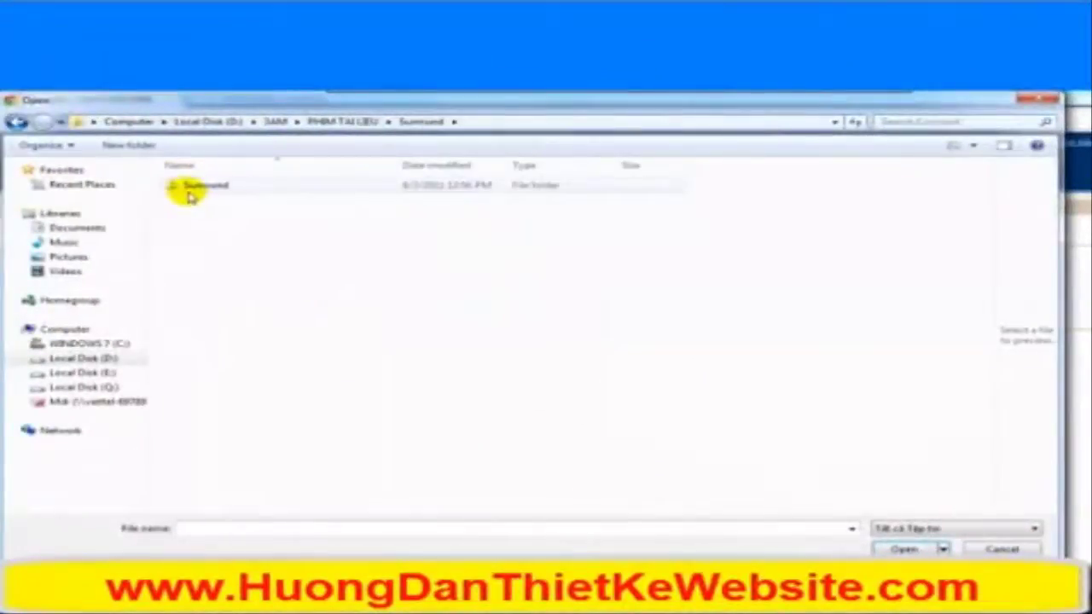
double_click(188, 189)
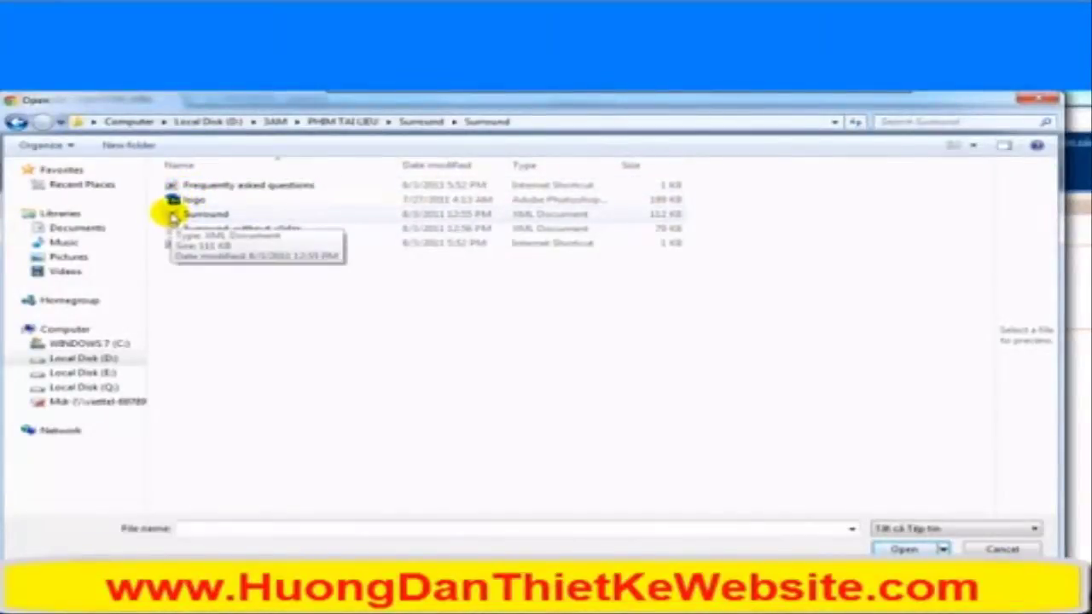
double_click(174, 216)
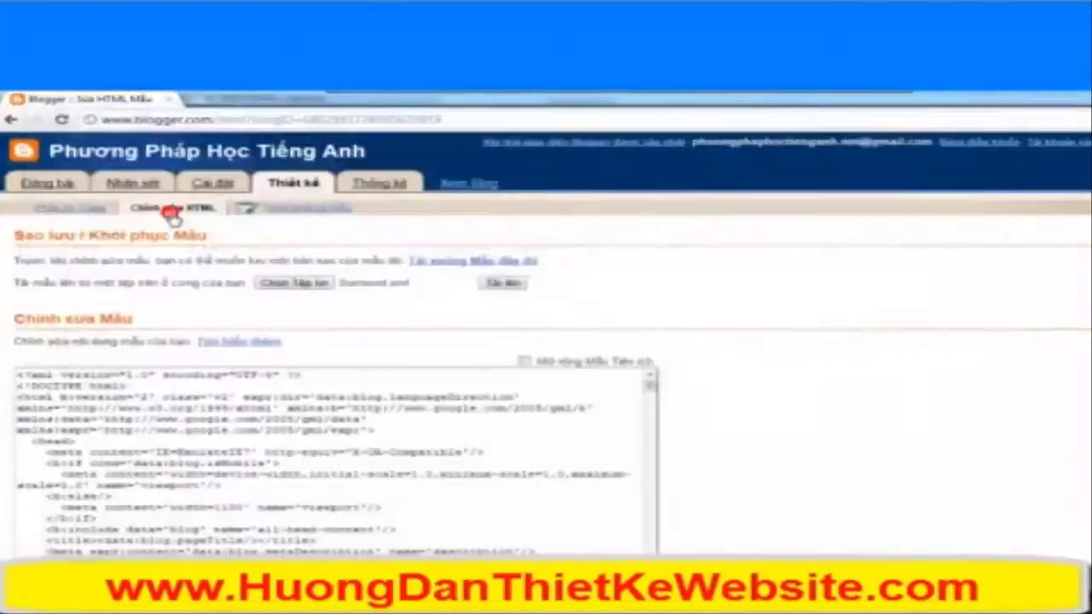
click(510, 283)
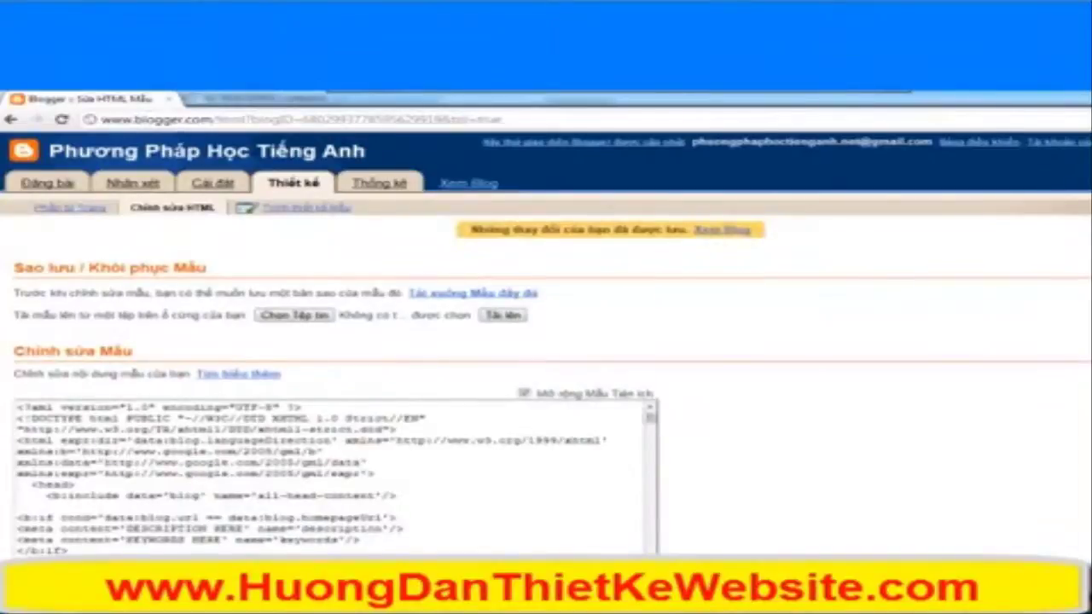
scroll(975, 463, down, 3)
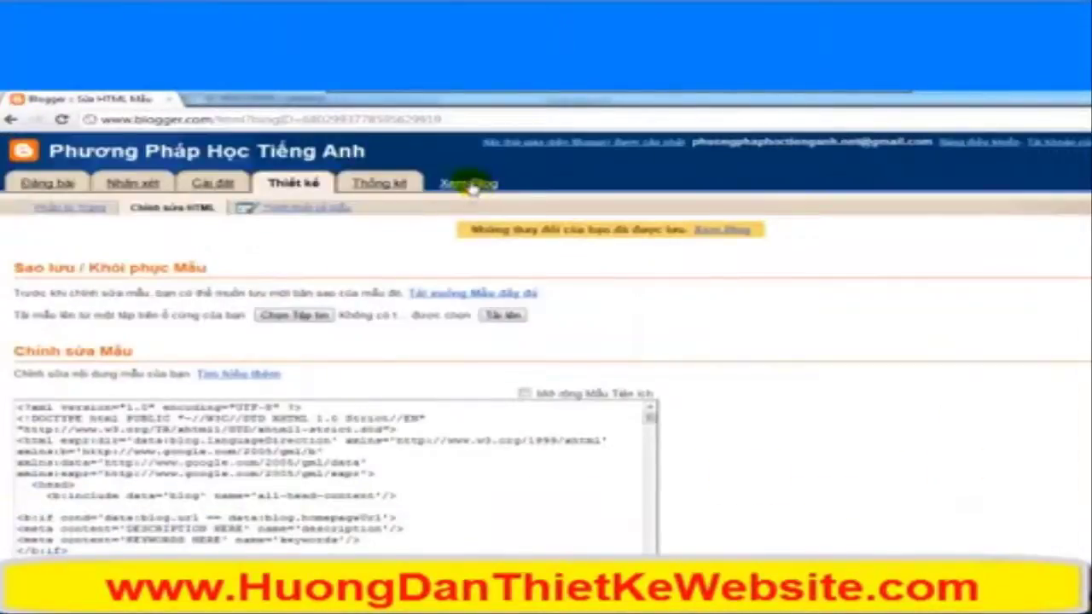
Step: Open the live blog in a new browser tab and look over its page with the Surround template
right_click(472, 188)
click(501, 191)
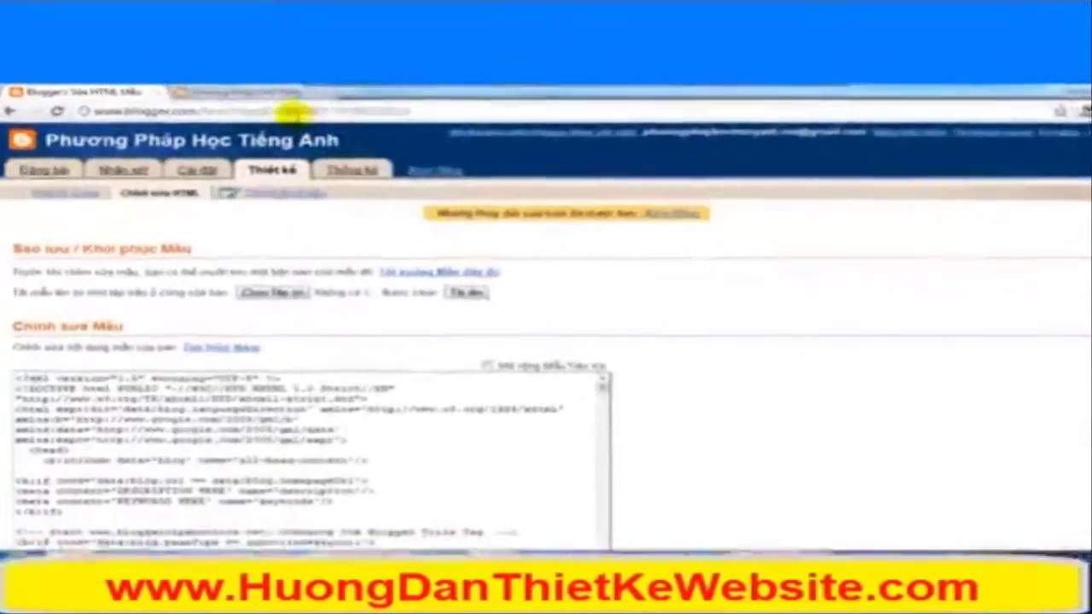
click(301, 99)
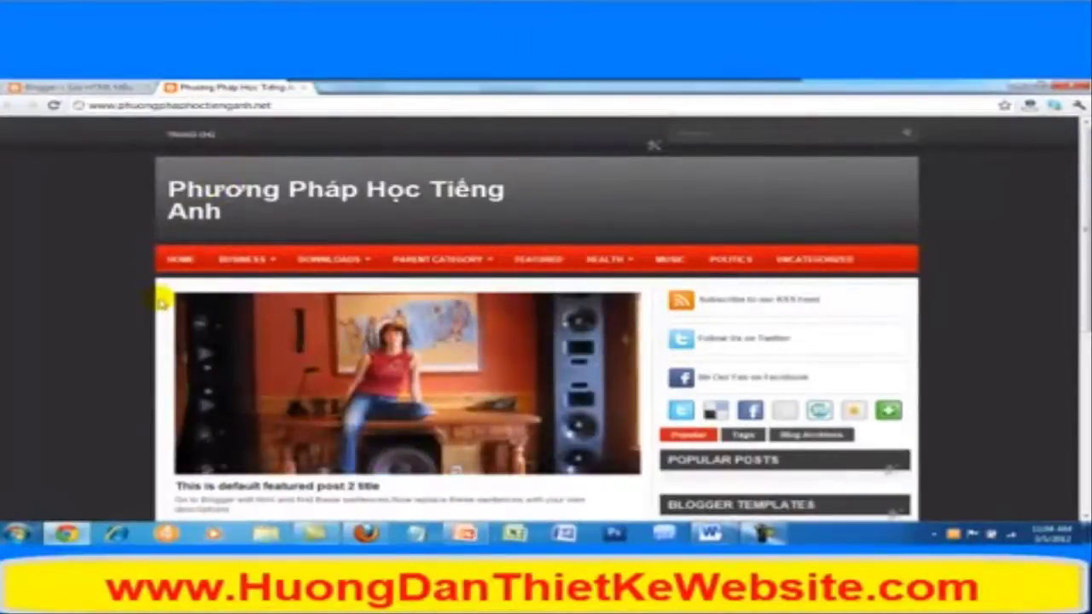
scroll(109, 305, down, 1)
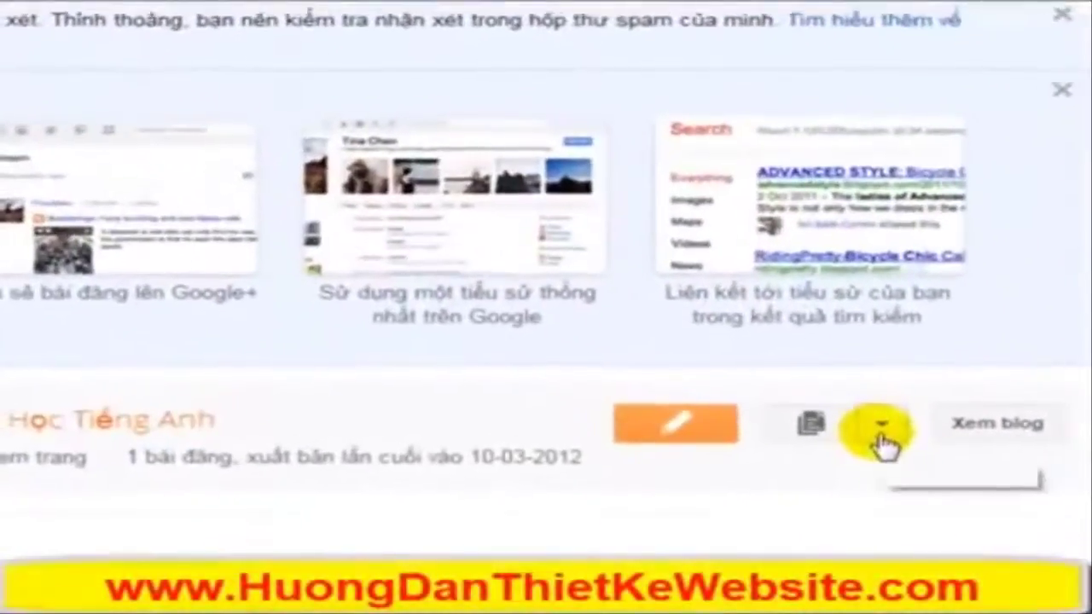
Step: Open the Phương Pháp Học Tiếng Anh blog's page list and start a new blank page
click(677, 399)
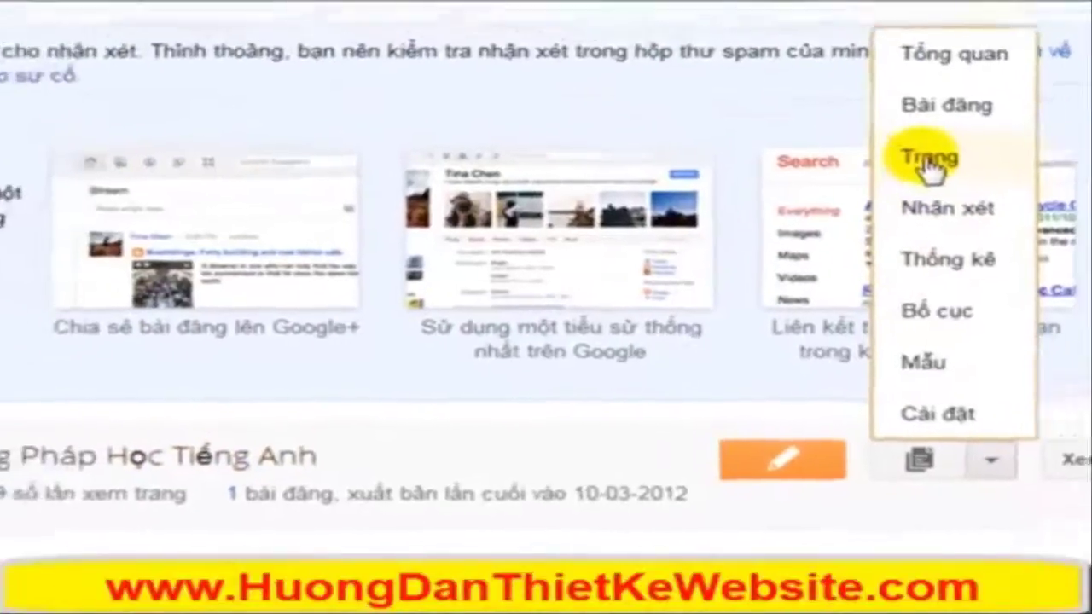
click(928, 162)
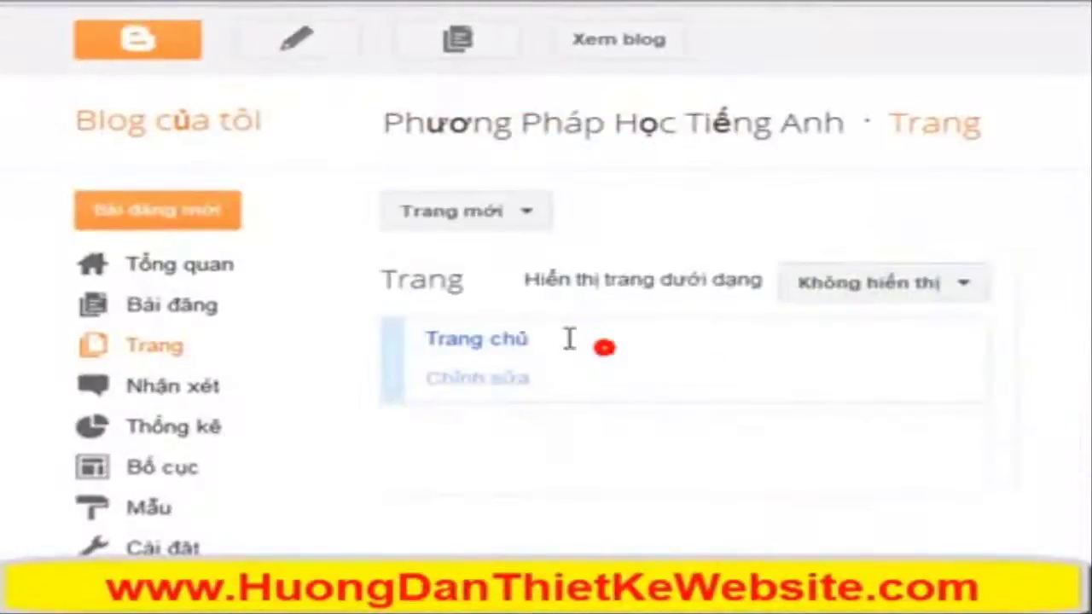
drag(569, 339, 424, 339)
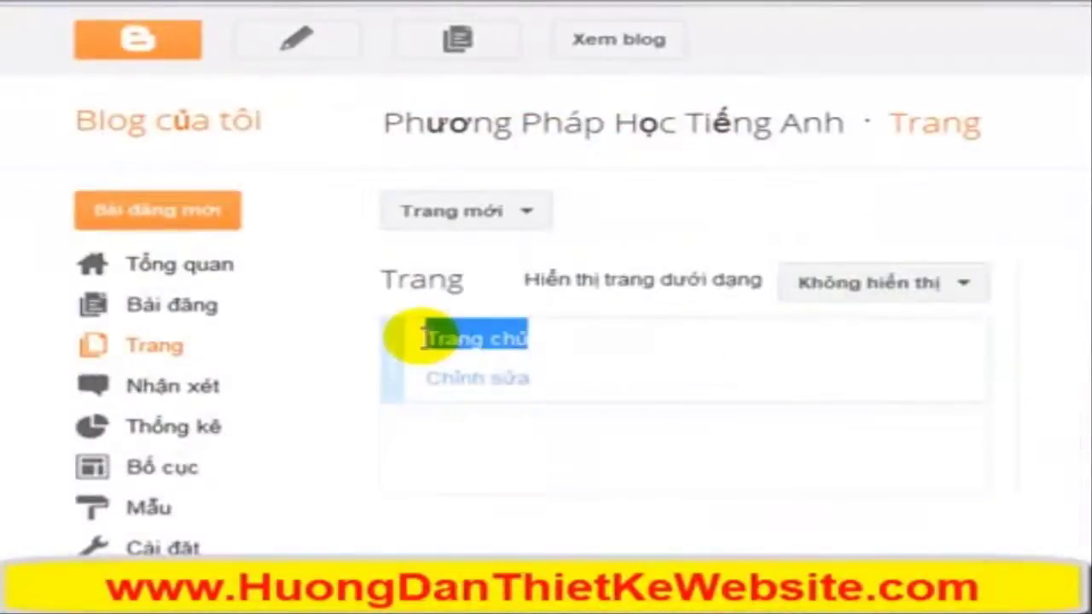
click(526, 212)
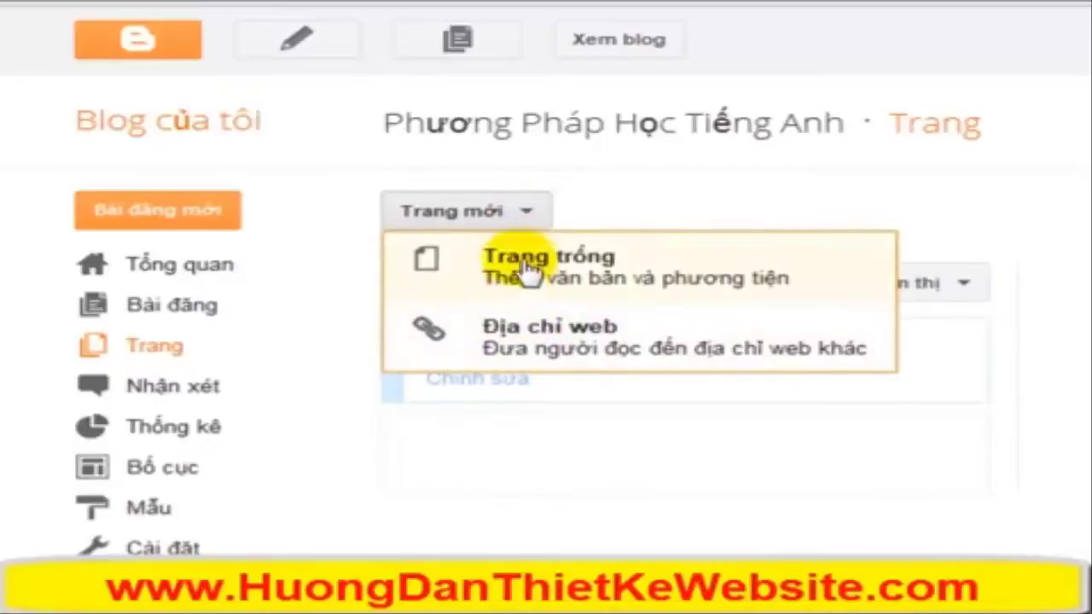
click(529, 268)
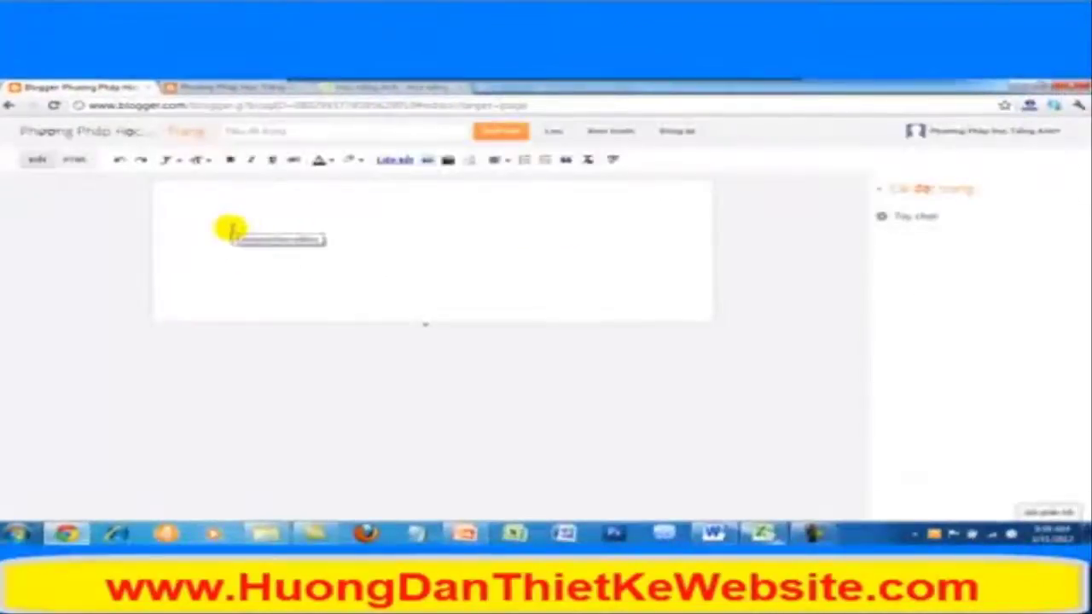
Step: Title the blank page "Giới Thiệu", enter "Nhập nội dung vào đây" as its content, and publish it
click(330, 134)
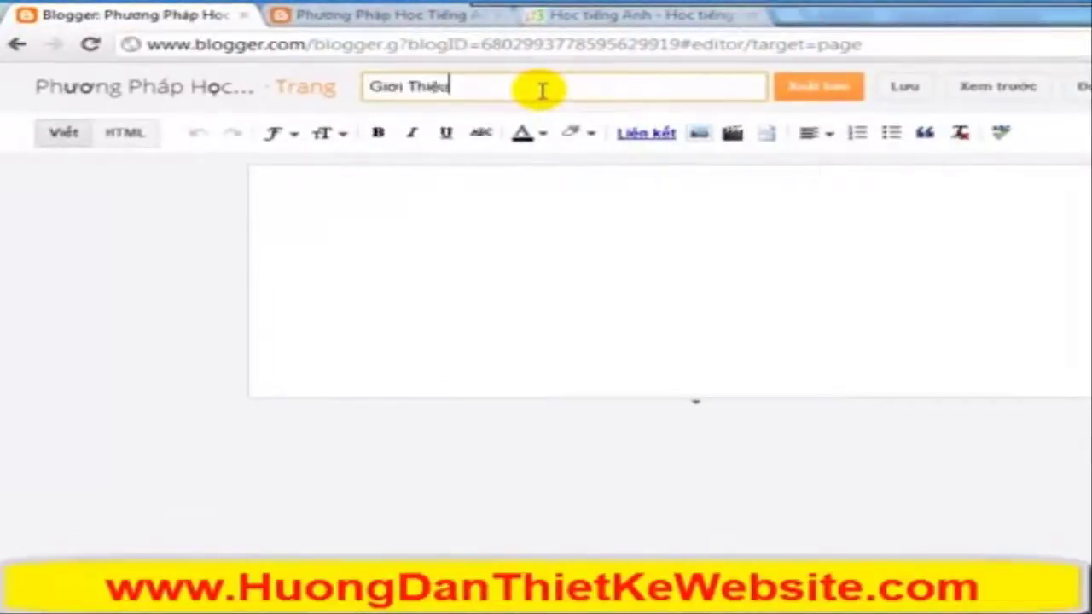
text(Giới Thiệu)
click(513, 196)
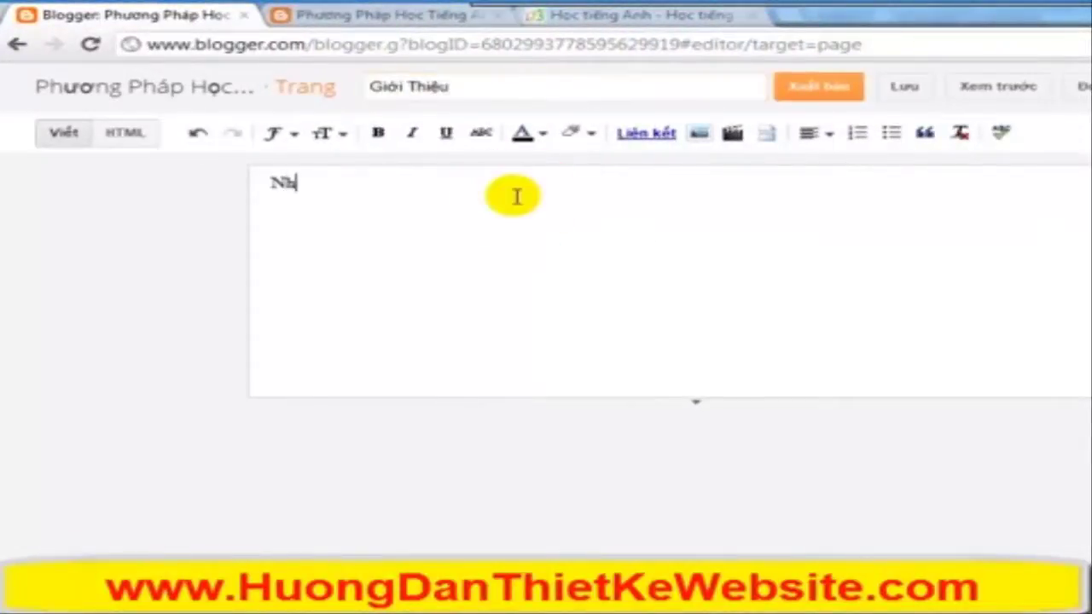
text(Nhập nội dung vào đây)
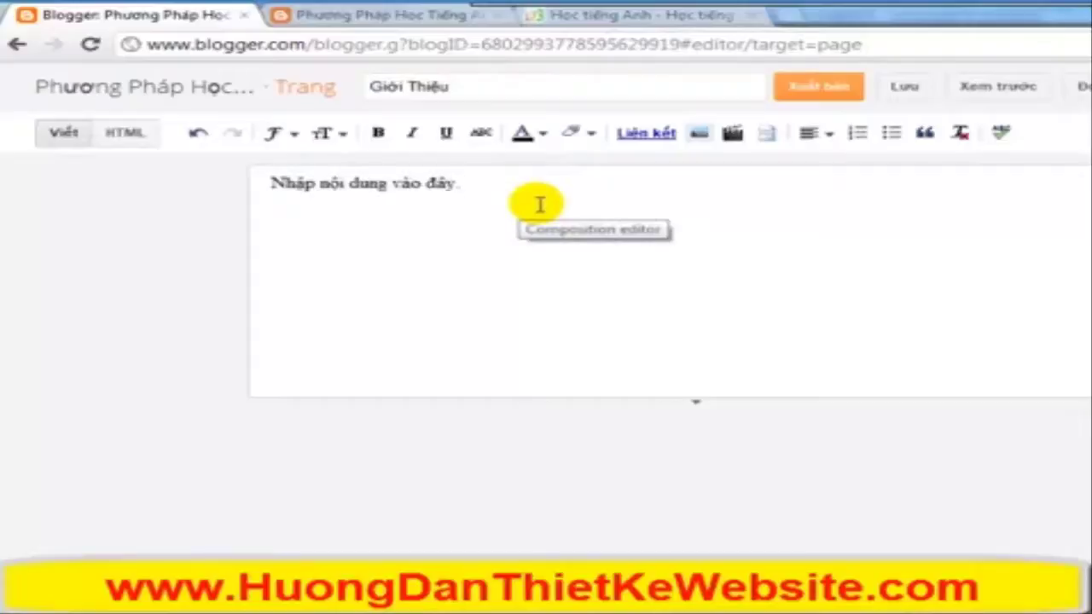
click(821, 94)
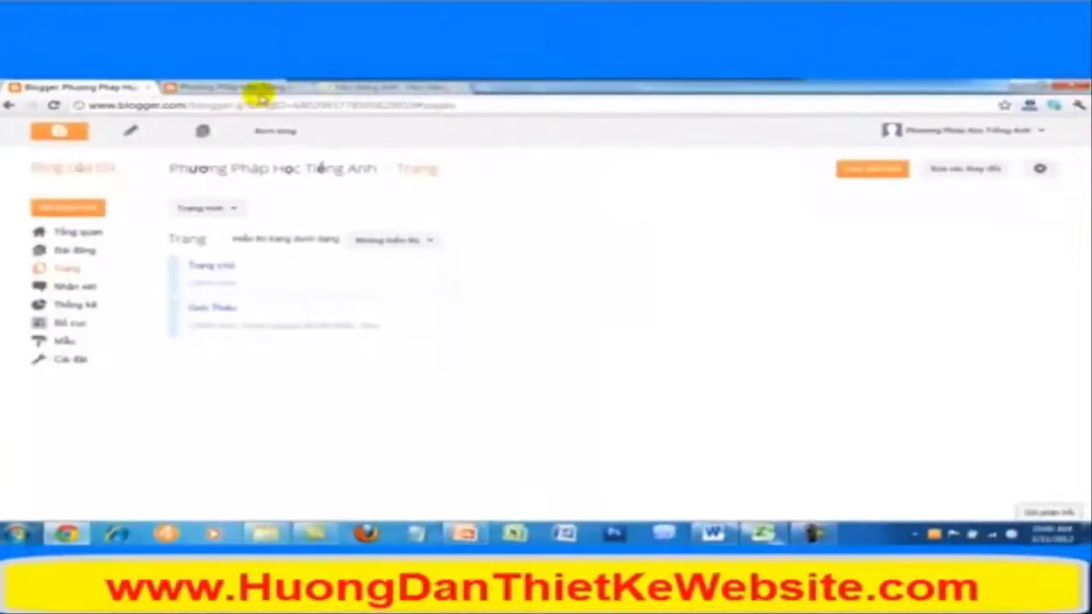
Step: View the Giới Thiệu page from the live blog's top navigation, and return to the Blogger page list
click(248, 88)
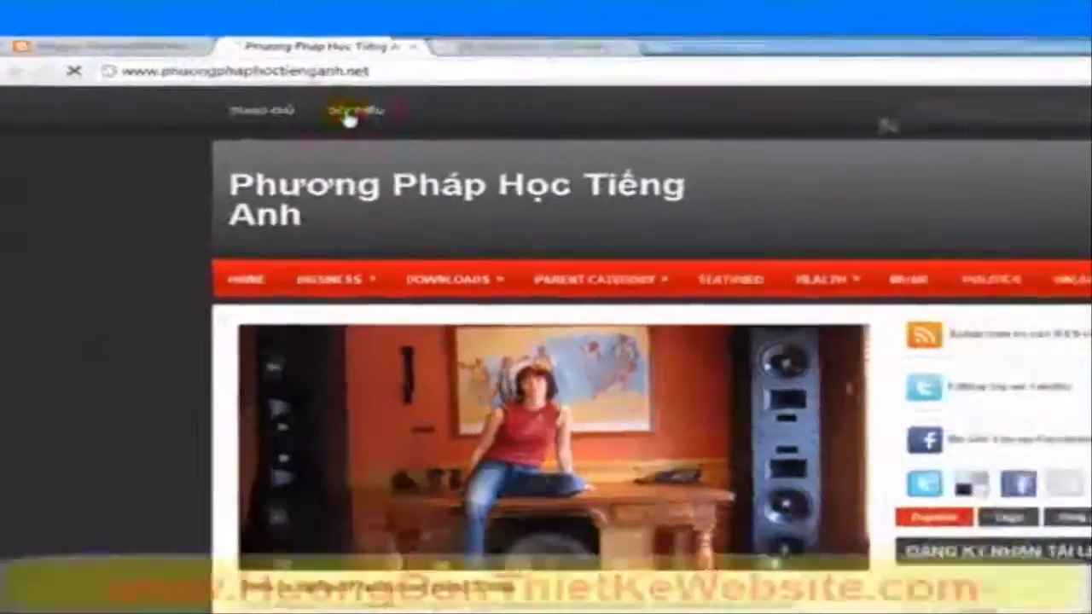
click(418, 101)
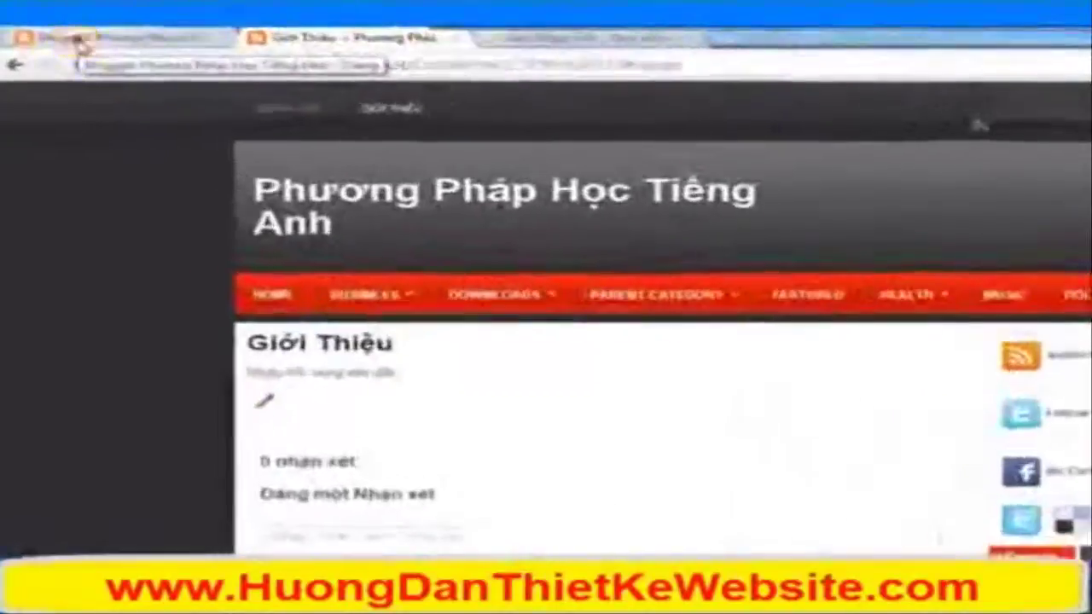
click(51, 76)
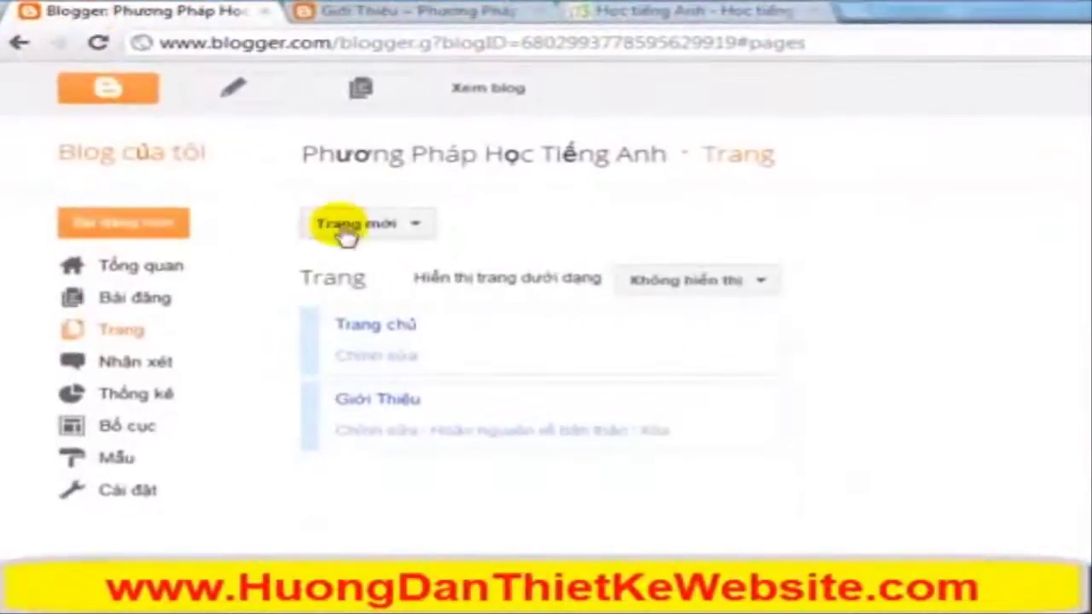
click(419, 225)
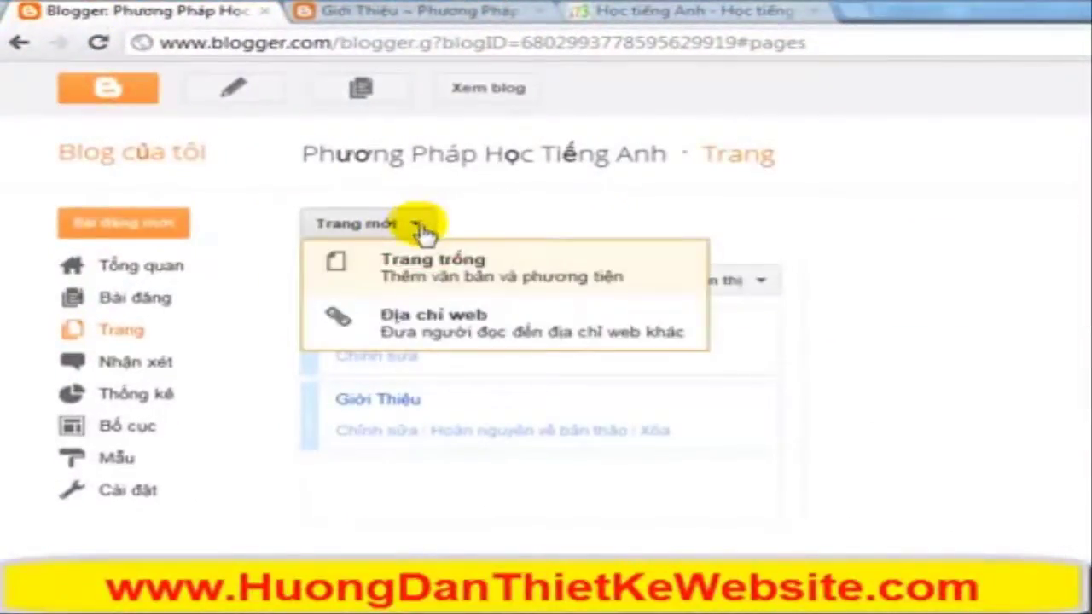
click(388, 331)
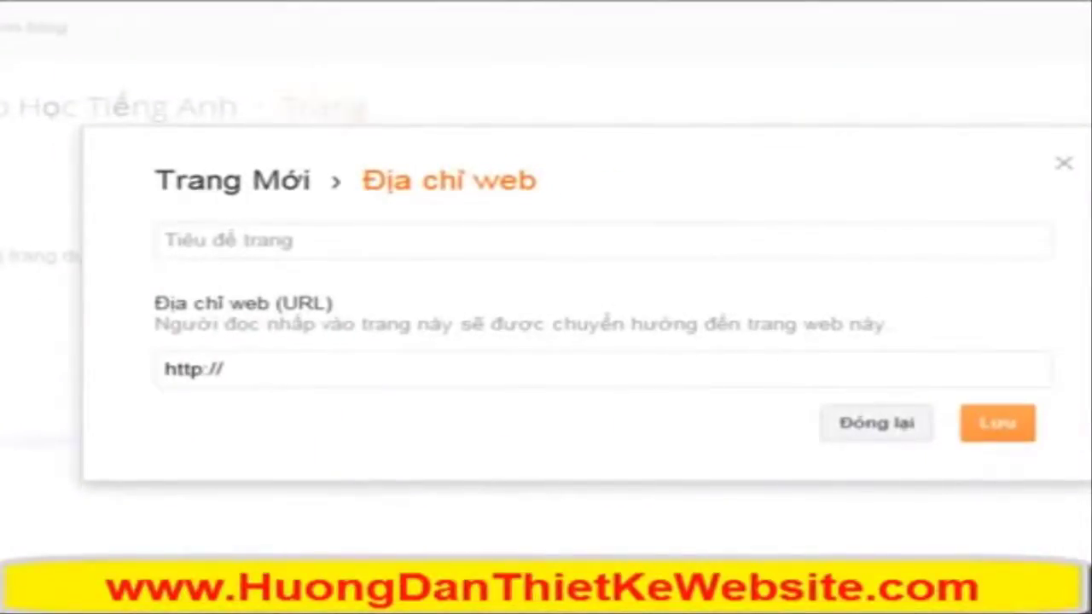
click(350, 243)
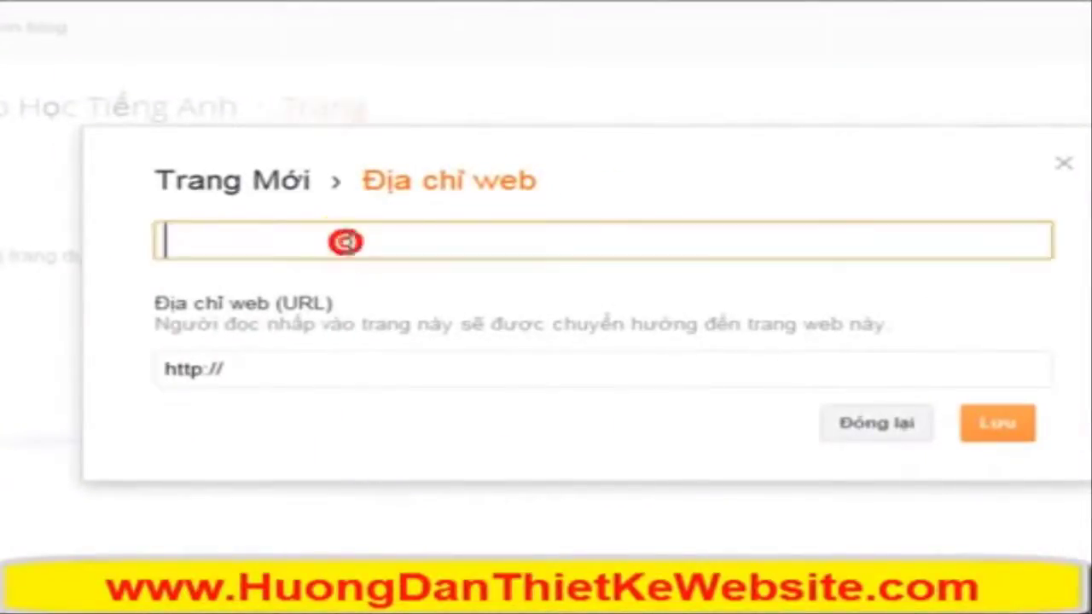
text(Tham khảo)
click(261, 370)
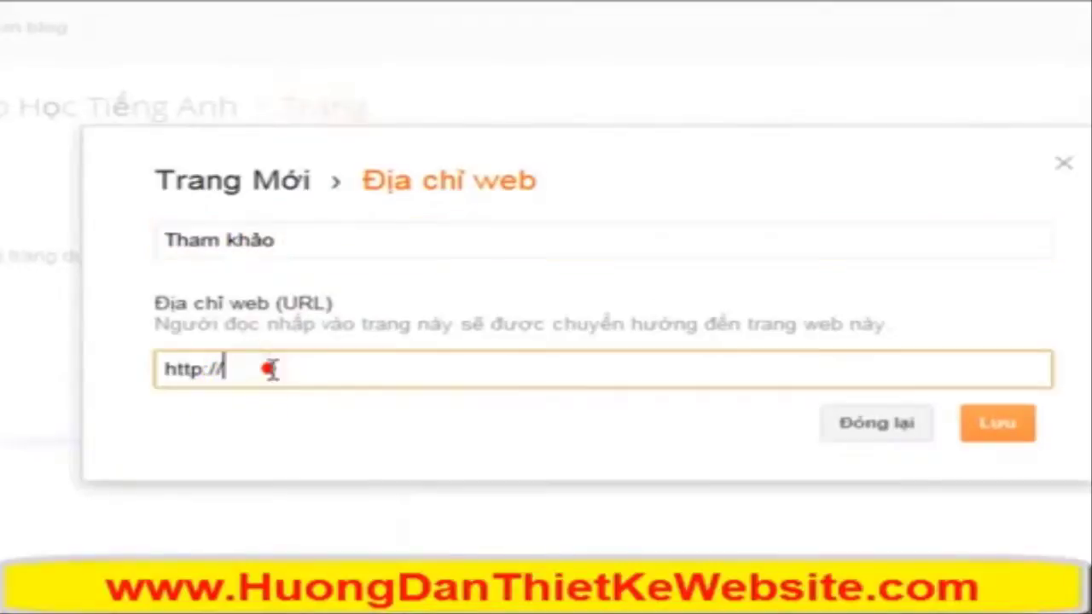
text(www.tienganh123.com)
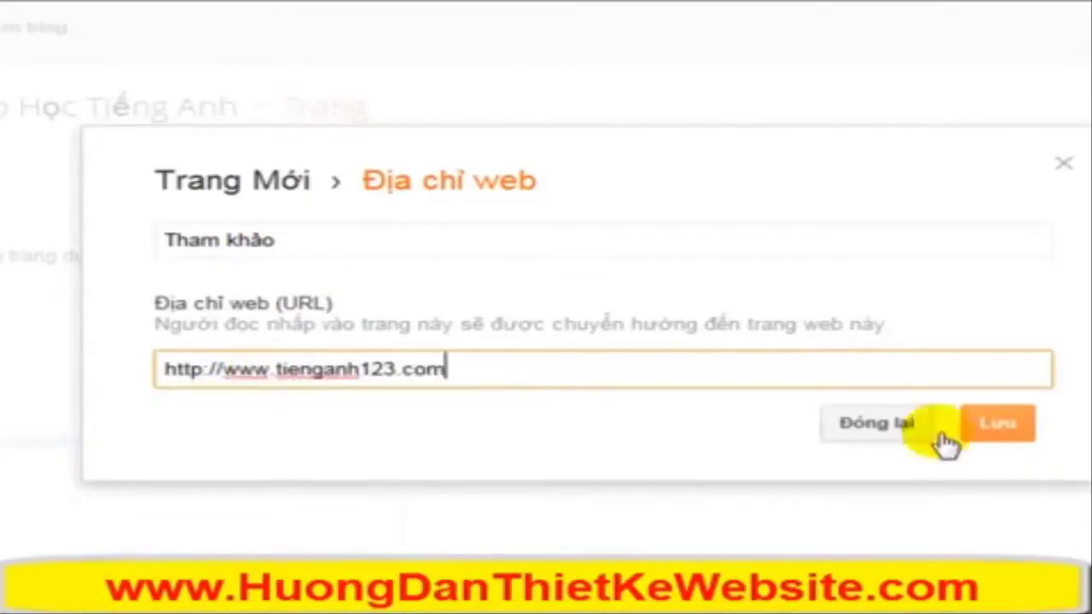
click(1007, 433)
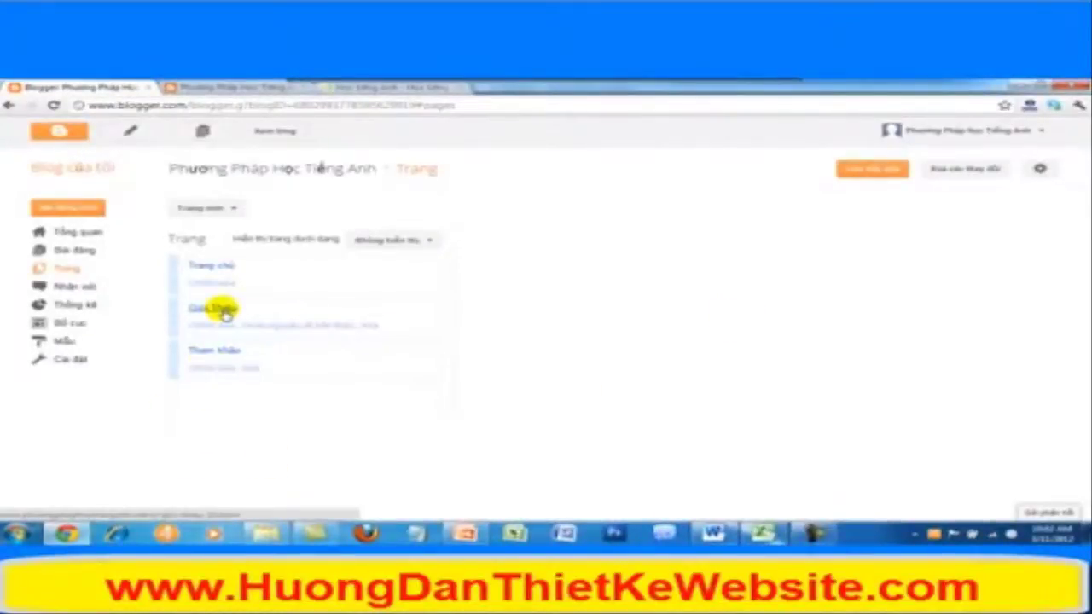
Step: Reload the live blog and follow the Tham Khảo link in its top navigation
click(222, 88)
key(F5)
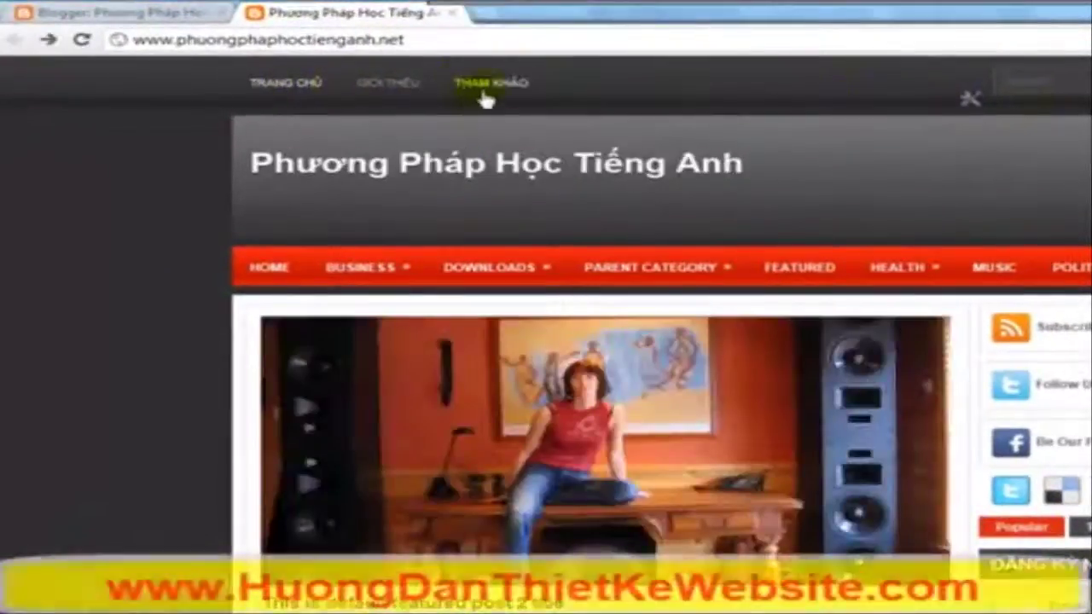
click(488, 89)
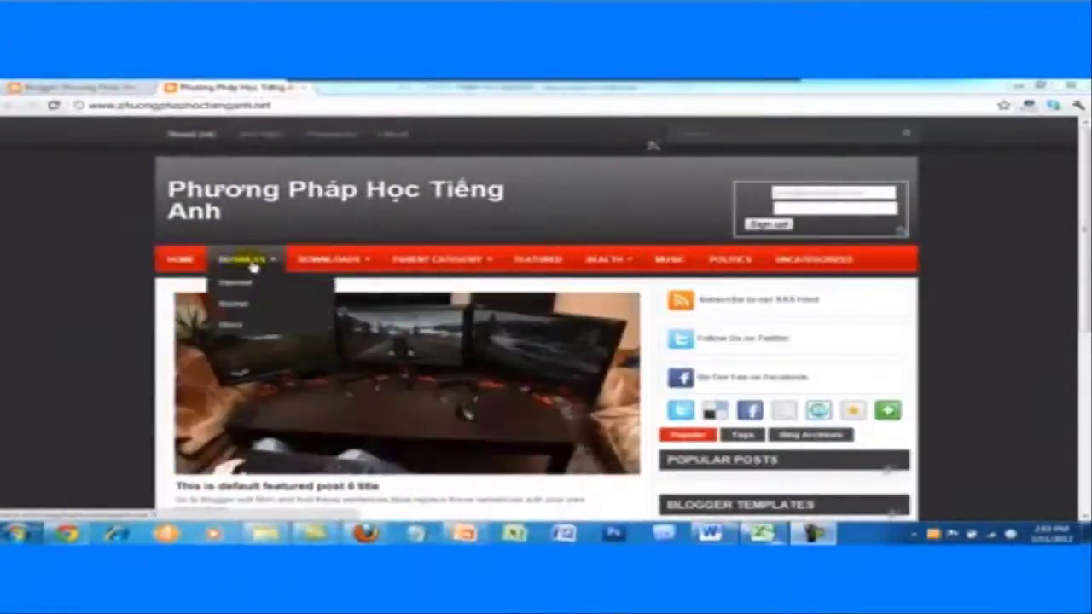
Step: Open the blog template's HTML for editing in Blogger, accepting the warning about direct HTML changes
mouse_move(317, 265)
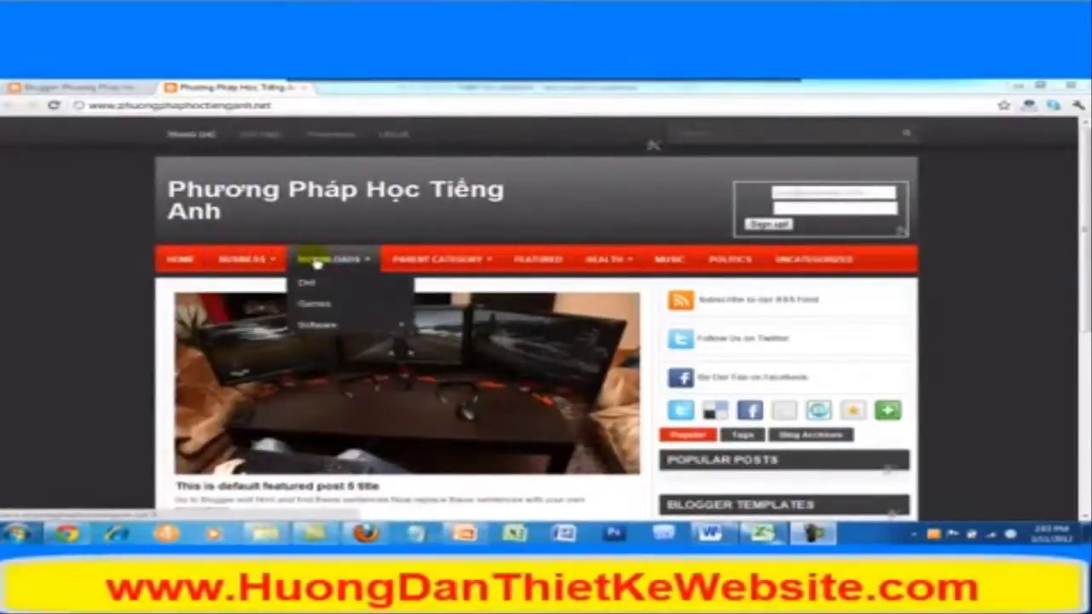
mouse_move(437, 260)
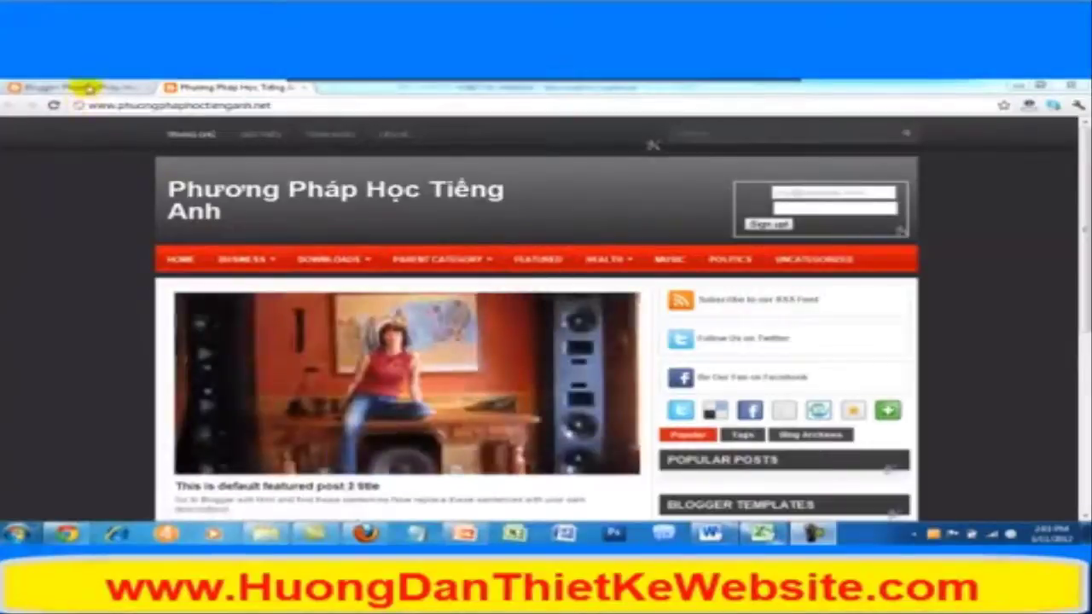
click(81, 87)
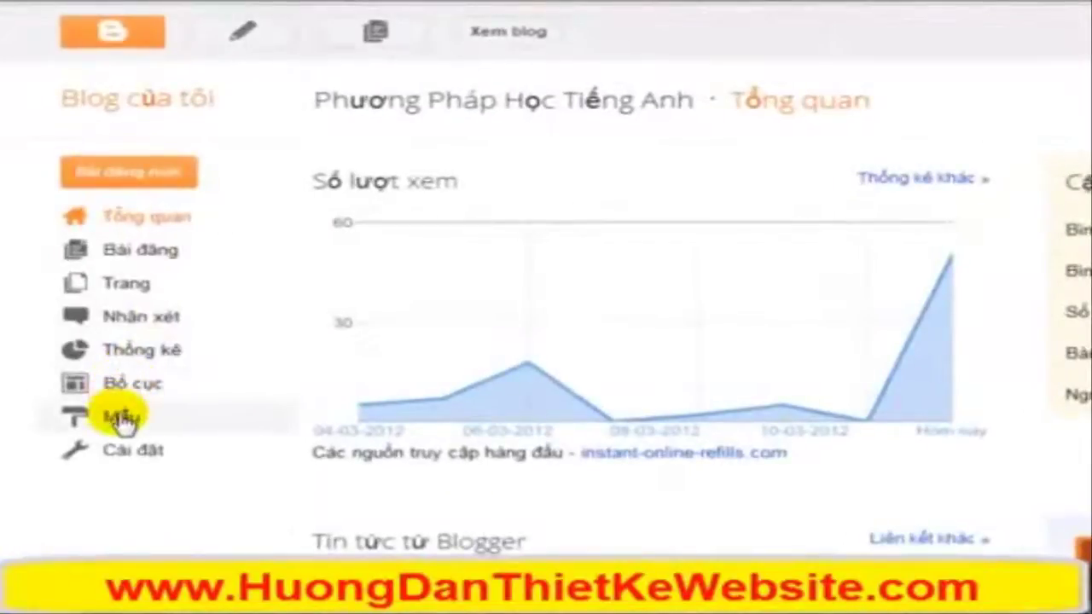
click(119, 418)
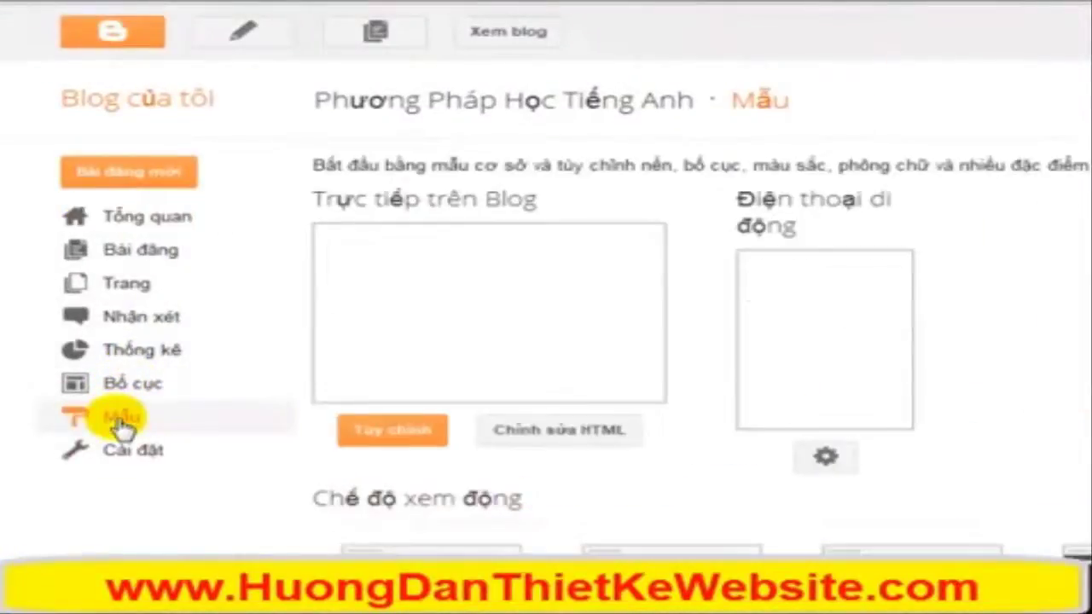
click(526, 434)
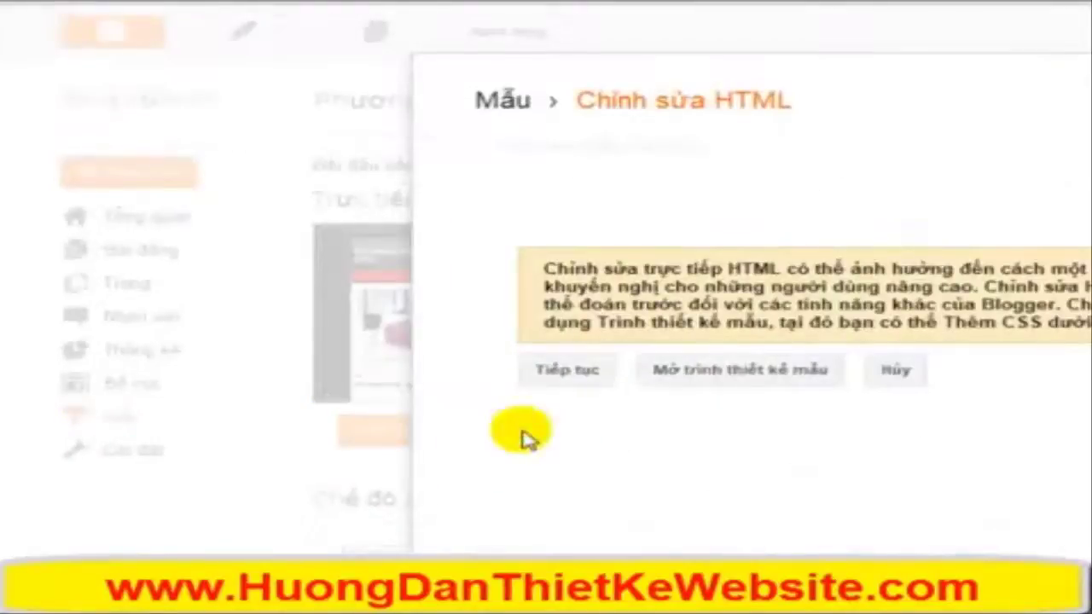
click(557, 378)
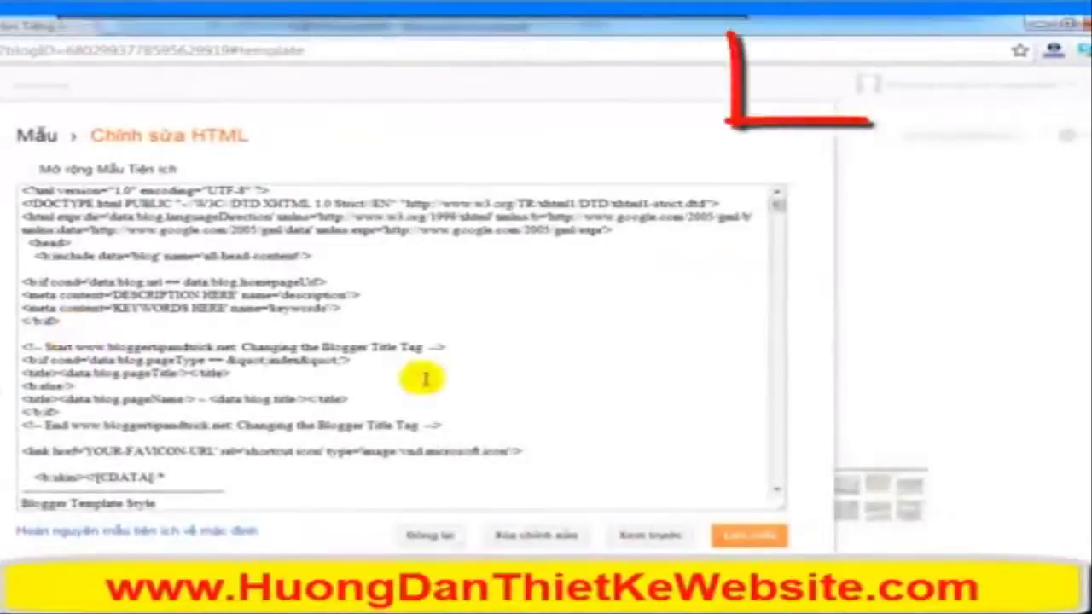
Step: Search the template code for "home" and delete the Home list item line from the menu-secondary list
key(ctrl+f)
text(home)
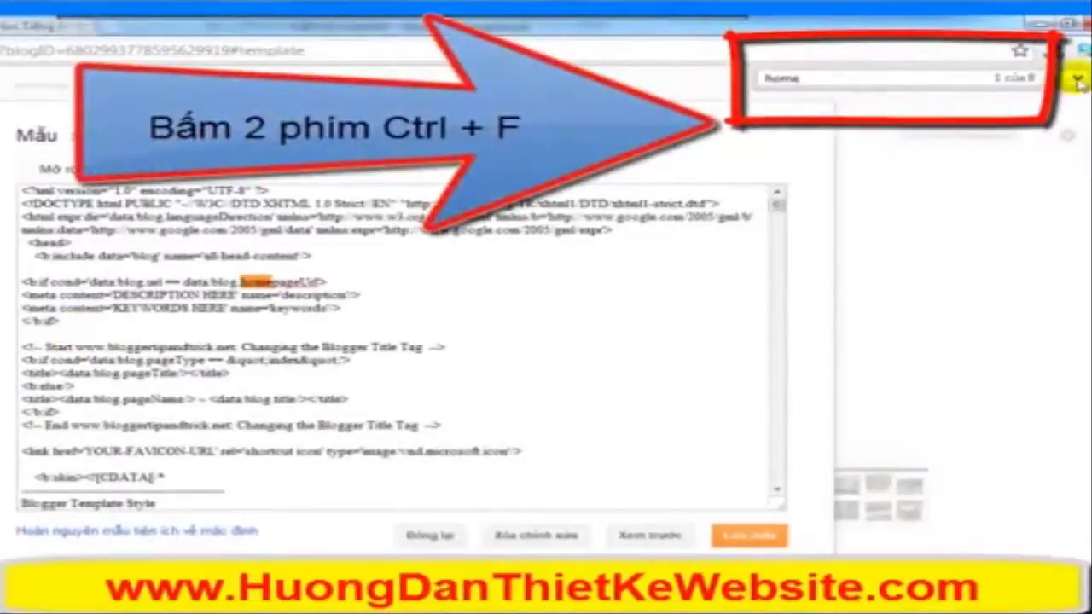
click(1079, 80)
click(1079, 80)
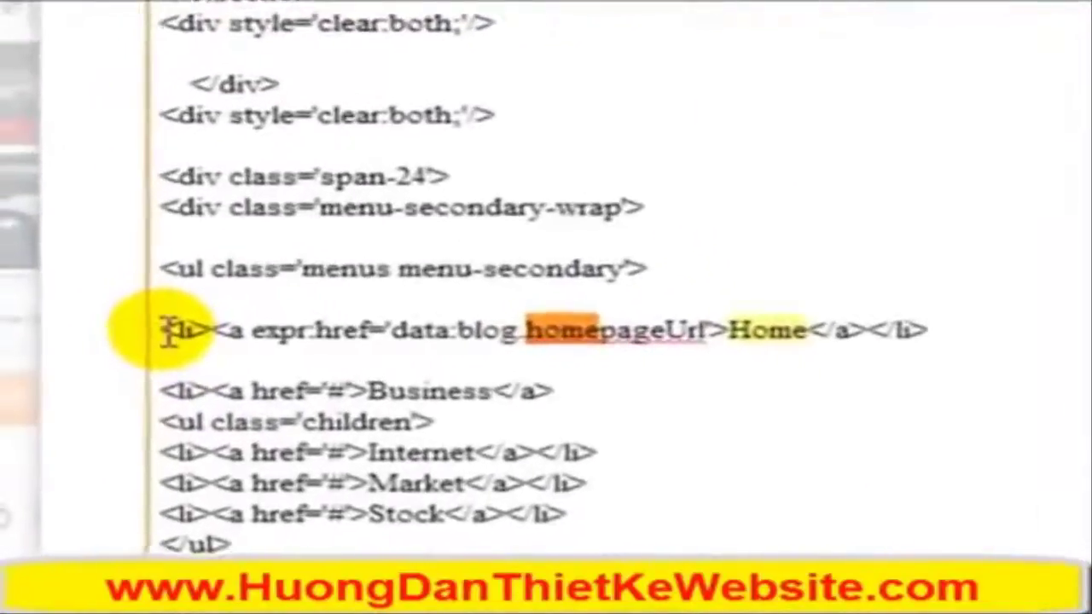
click(39, 347)
drag(209, 328, 1026, 324)
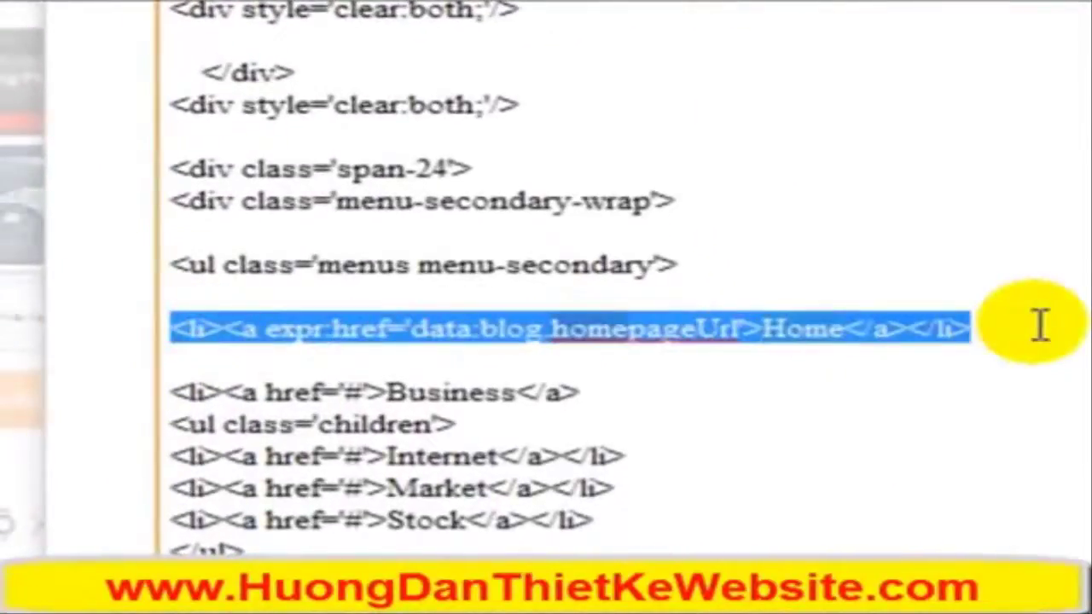
key(Delete)
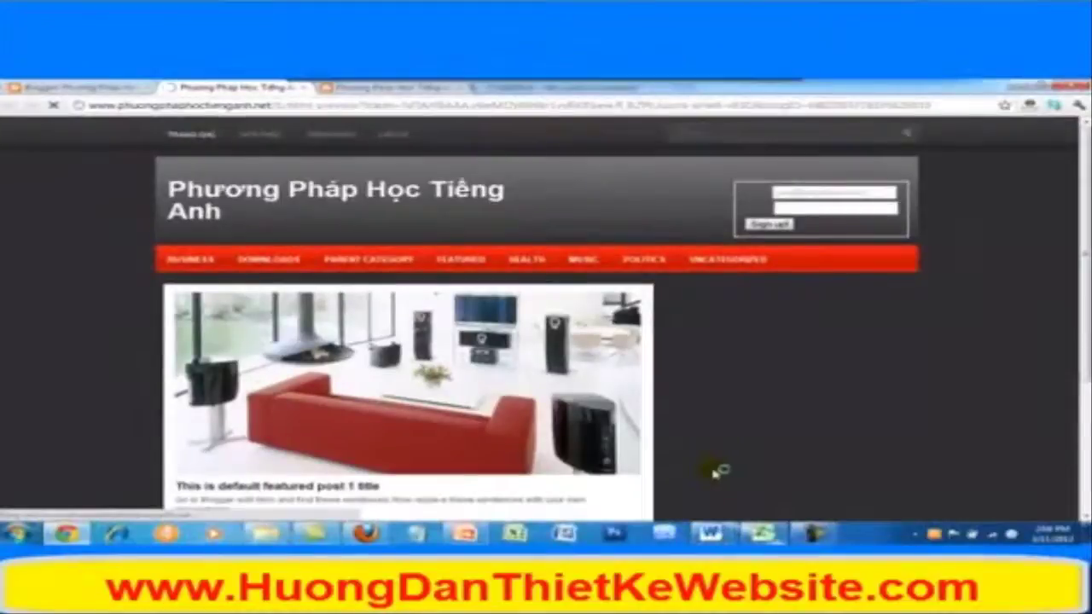
Step: Preview the edited template's red menu bar, and return to the HTML editor
mouse_move(180, 265)
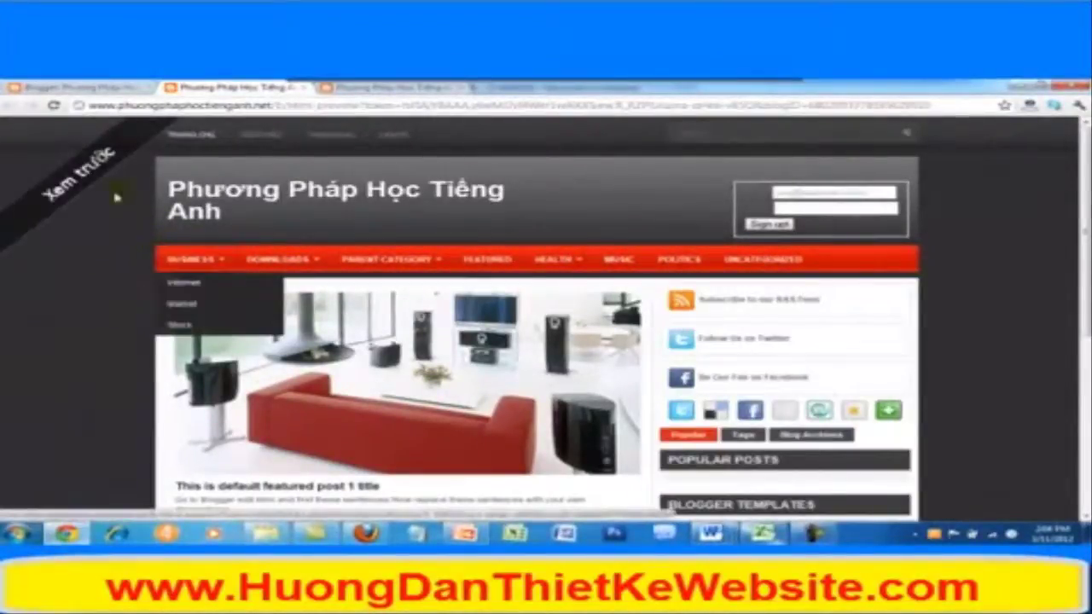
click(298, 86)
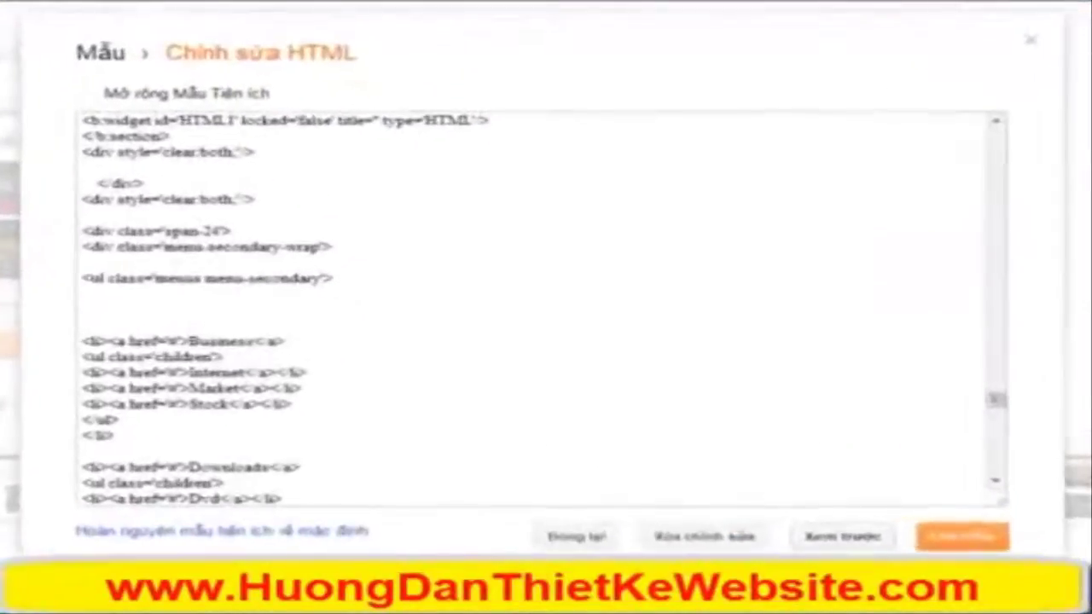
Step: In the menu-secondary list, rename the Business menu item as "Phương Pháp Học Tiếng Anh"
click(187, 340)
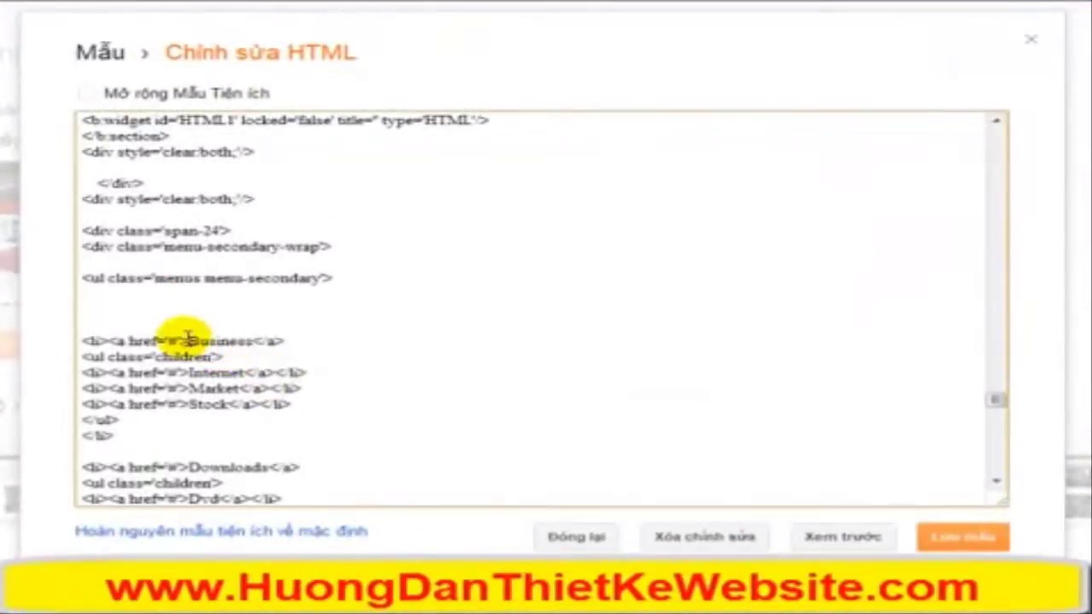
drag(189, 339, 252, 340)
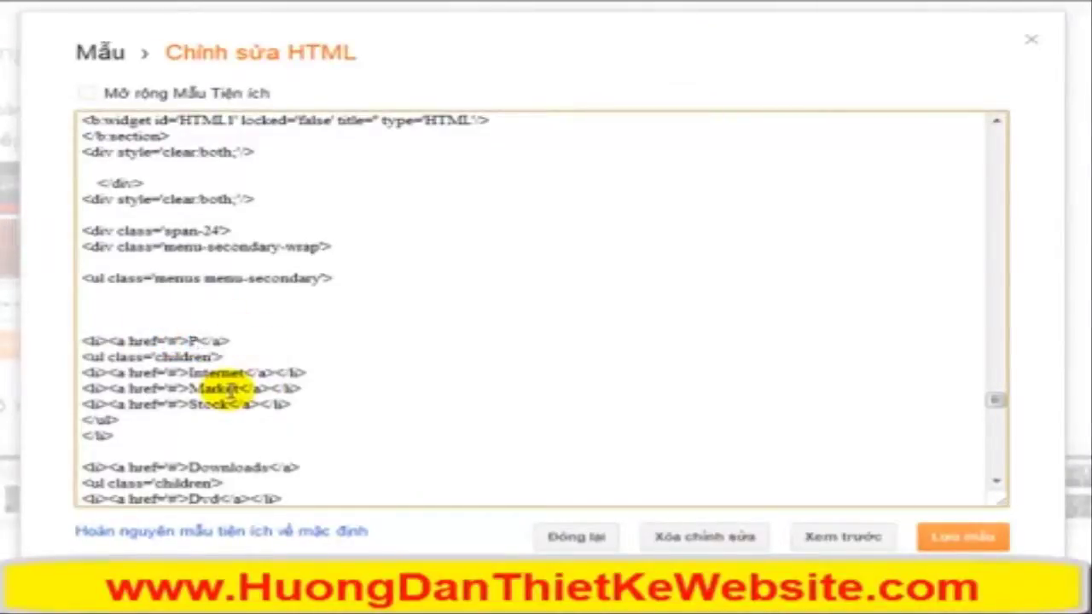
text(Phương Pháp Học Tiếng Anh)
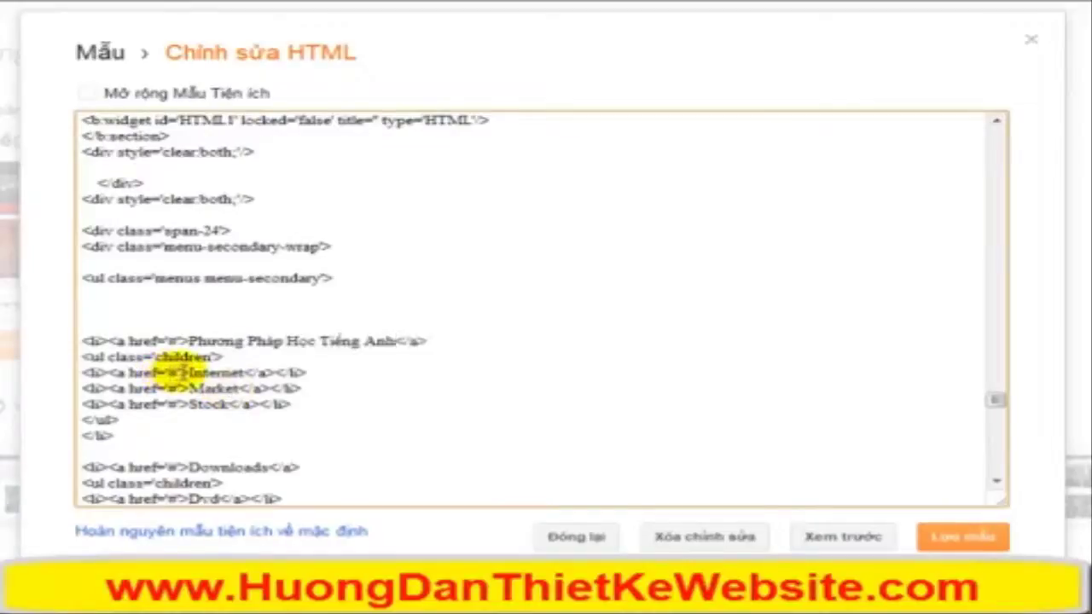
Step: Rename its child items Internet, Market and Stock as "Phương Pháp 1", "Phương Pháp 2" and "Phương Pháp 3"
drag(223, 356, 77, 351)
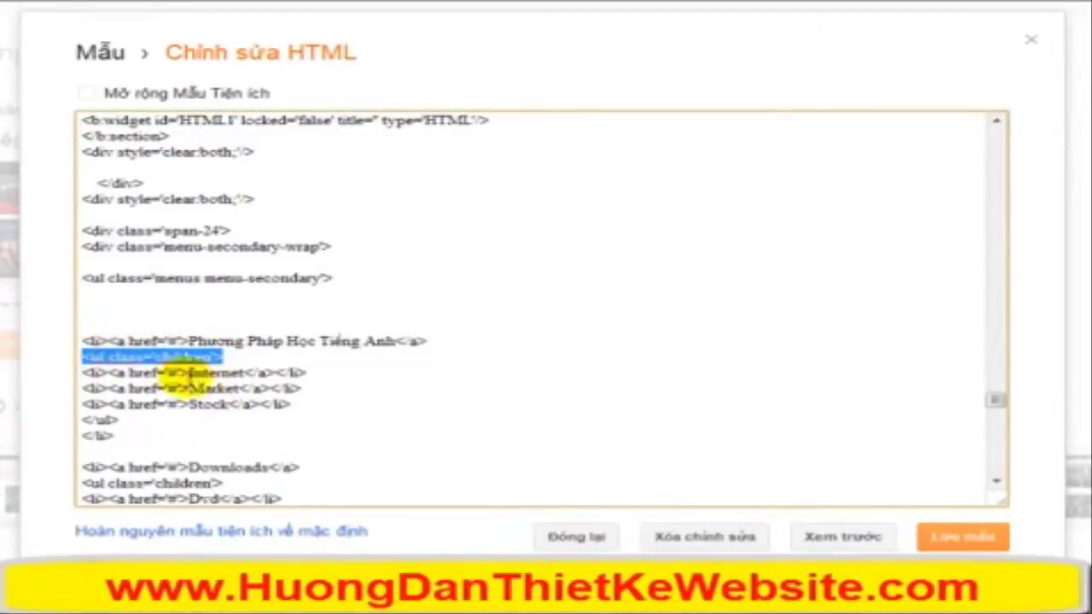
mouse_move(189, 373)
mouse_down()
mouse_move(244, 373)
mouse_move(202, 366)
mouse_up()
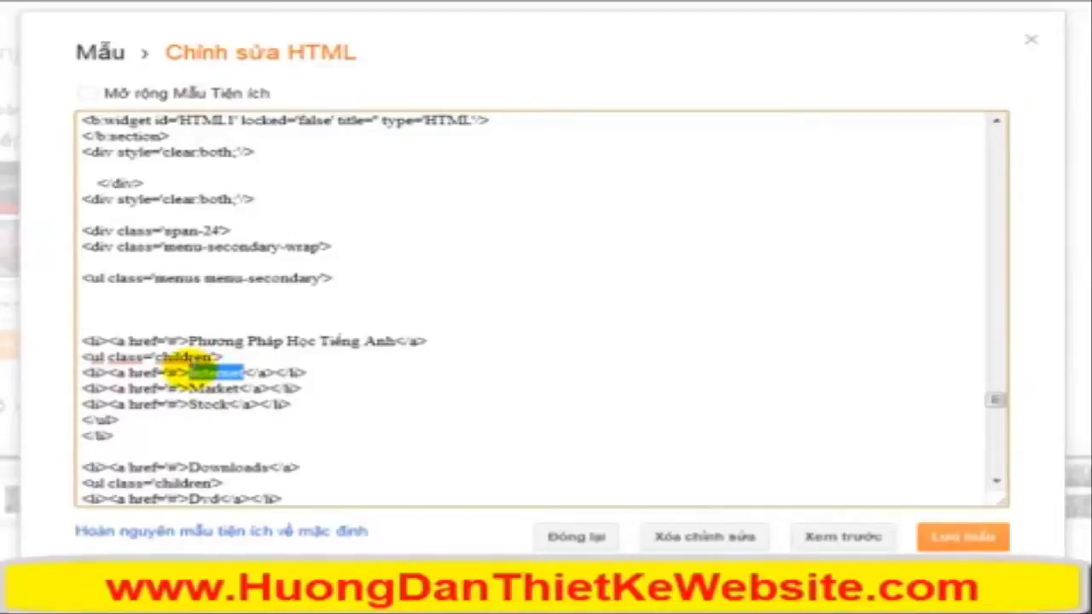
text(Phương Pháp 1)
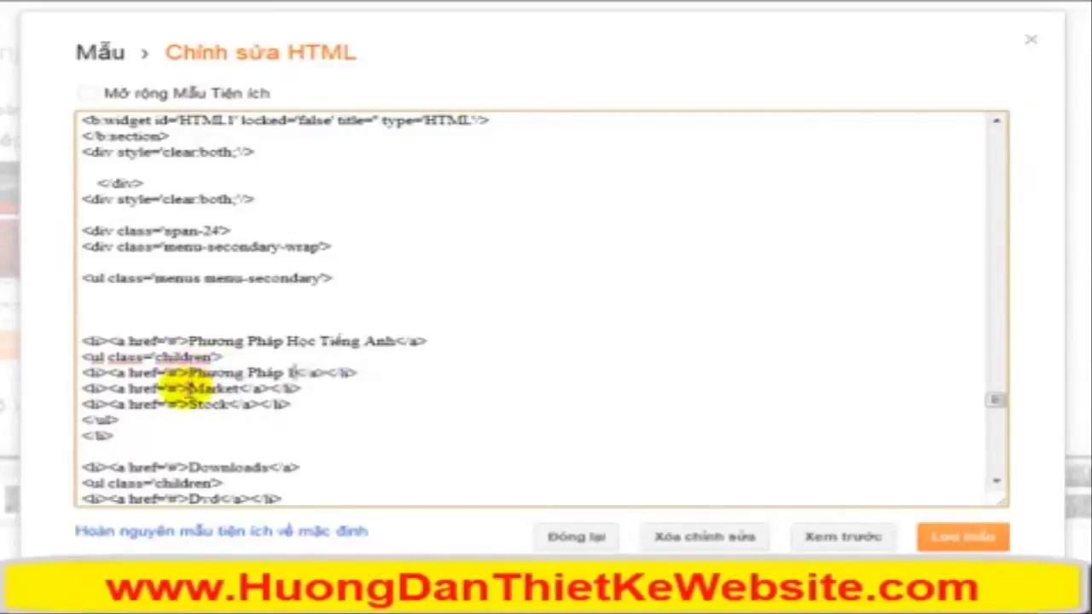
drag(189, 388, 228, 388)
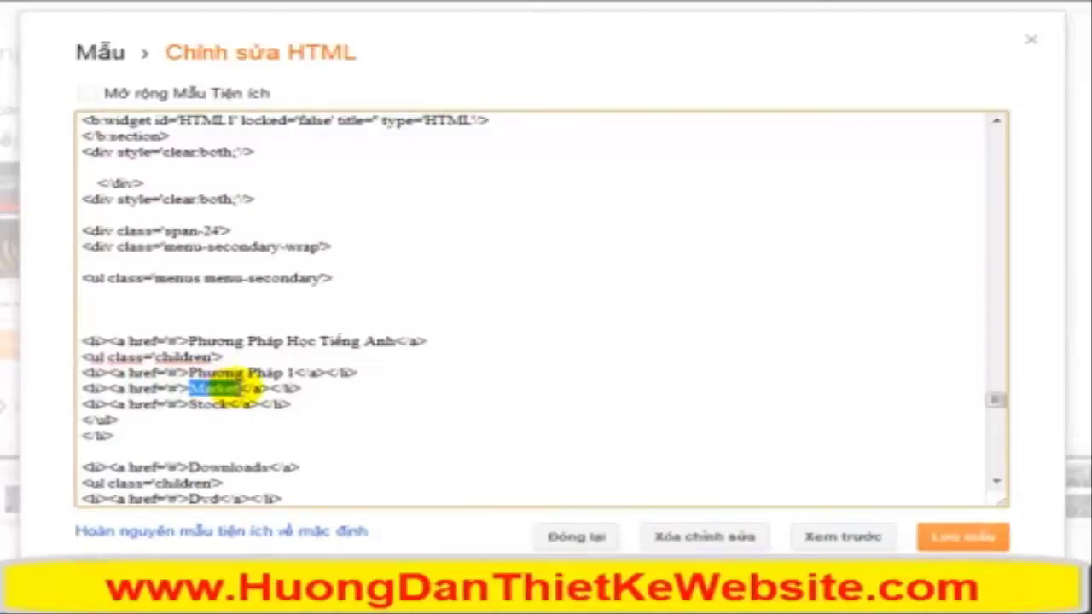
text(Phư)
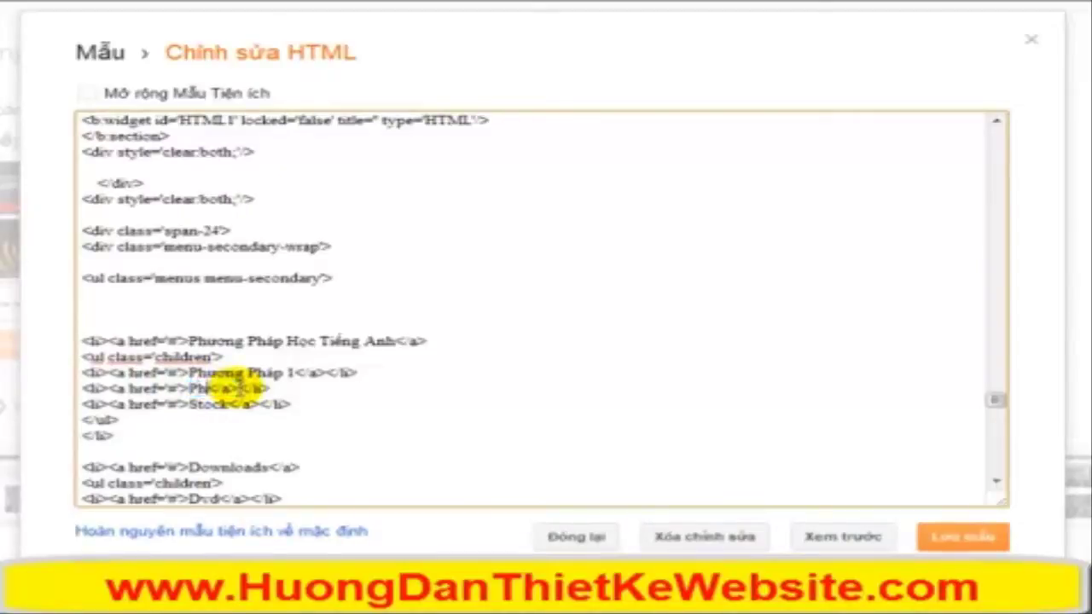
text(ơng Pháp 2)
drag(227, 405, 191, 405)
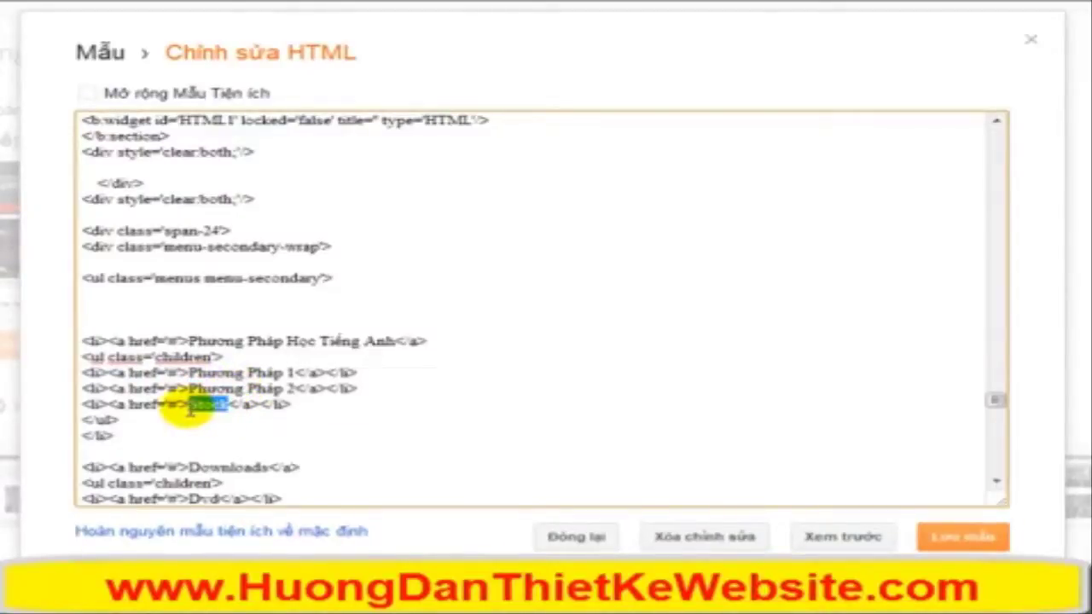
text(Ph)
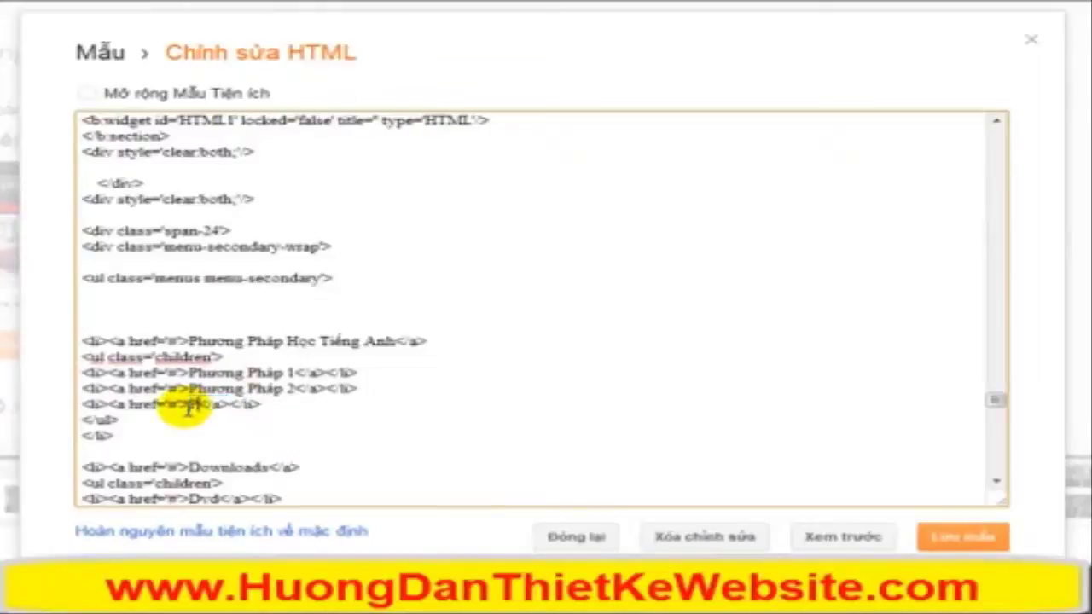
text(ương Pháp 3)
Step: Preview the template to check the Phương Pháp Học Tiếng Anh menu, and return to the HTML editor
click(826, 537)
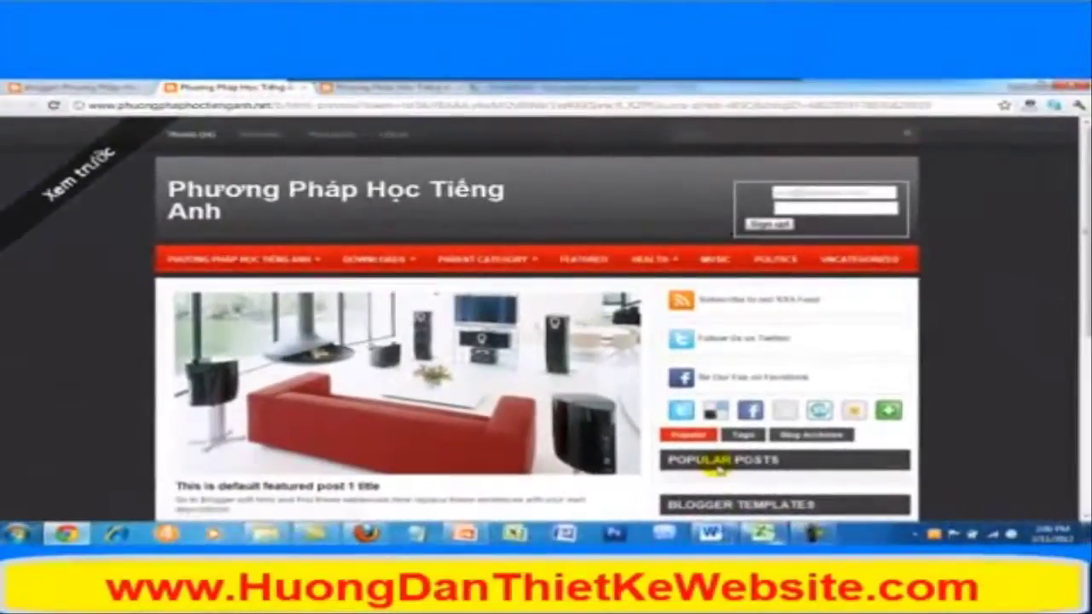
mouse_move(276, 269)
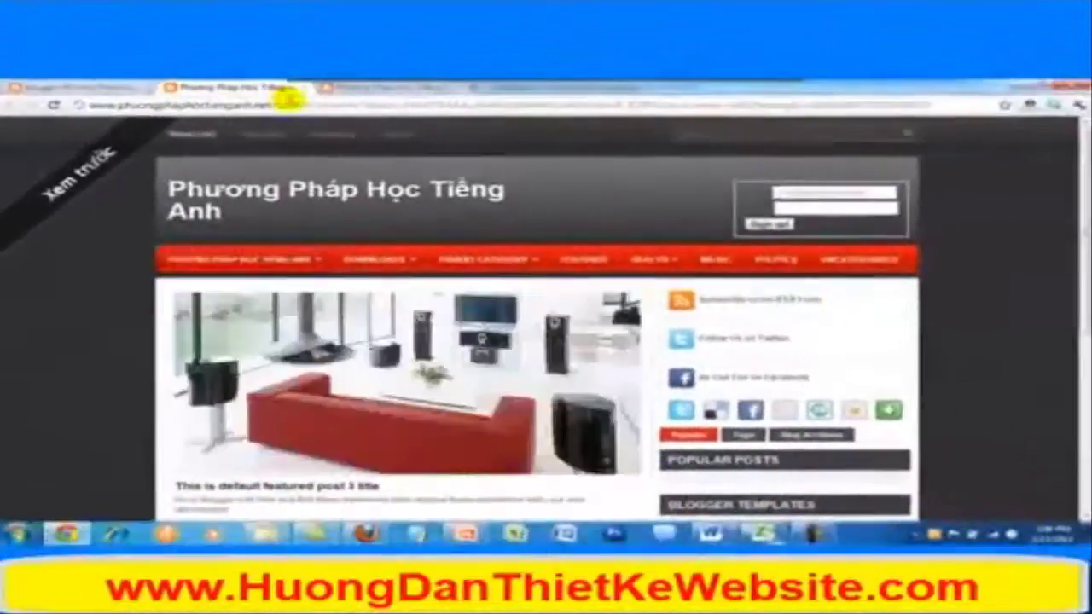
click(126, 80)
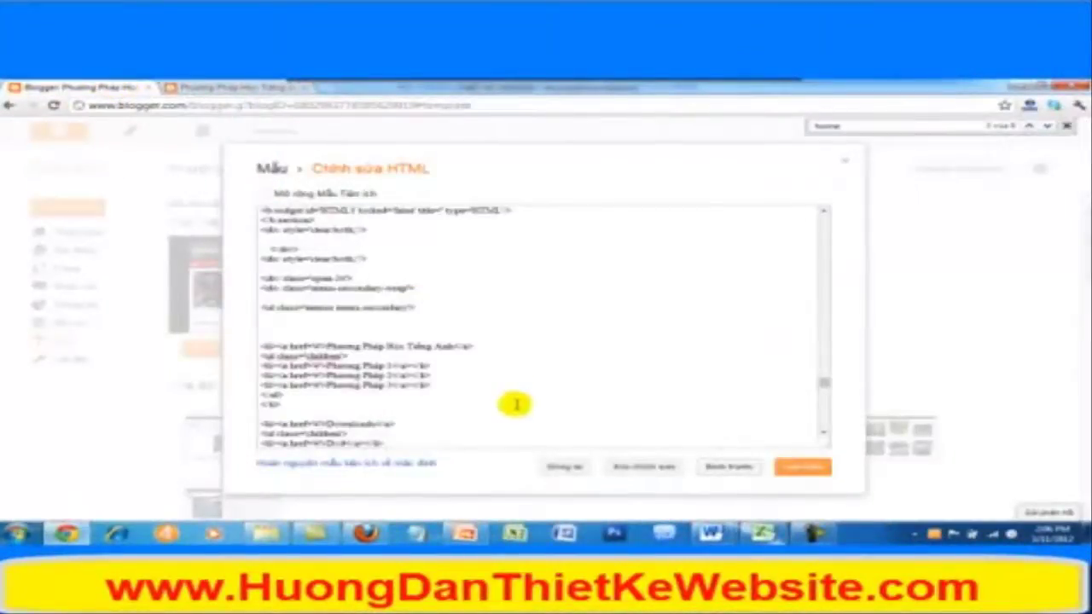
Step: Remove the Downloads block from the menu code and rename Parent Category as "Giáo Trình Học Tiếng Anh"
key(ctrl+v)
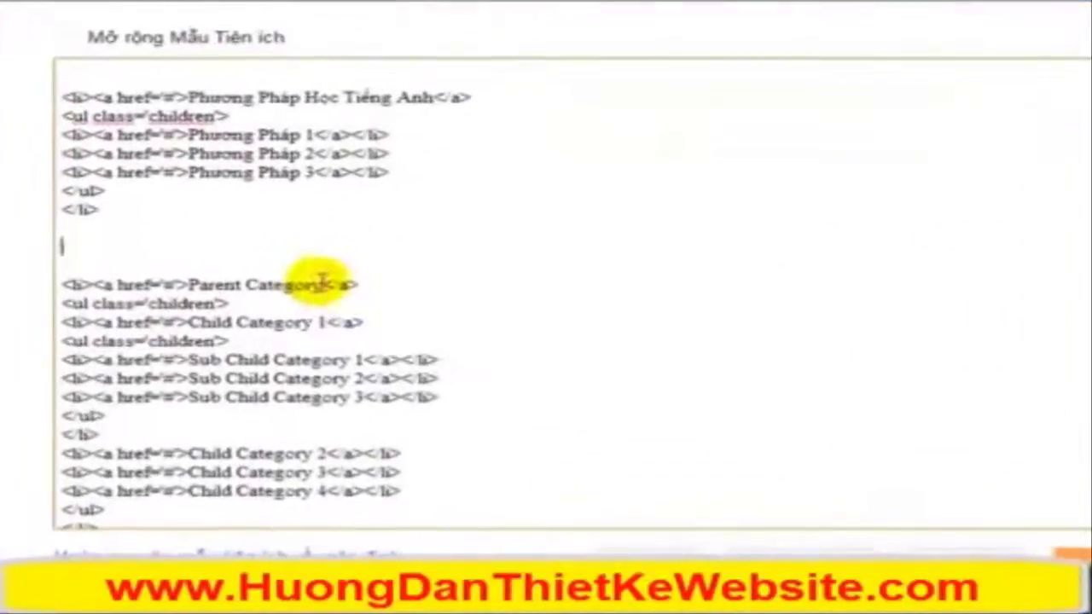
drag(395, 322, 328, 321)
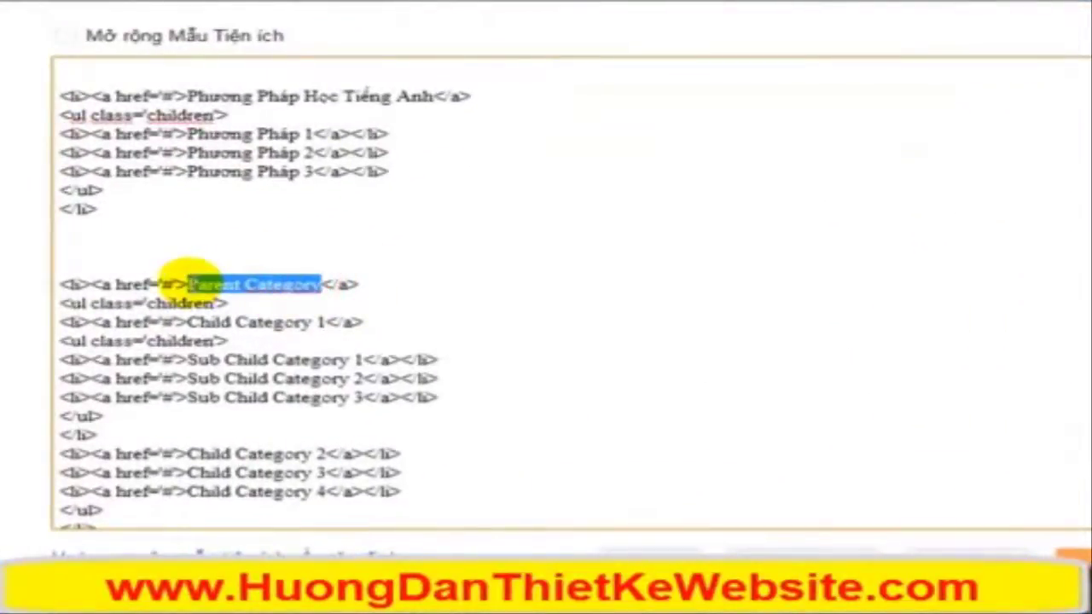
text(Giáo Trình Học Tiếng Anh)
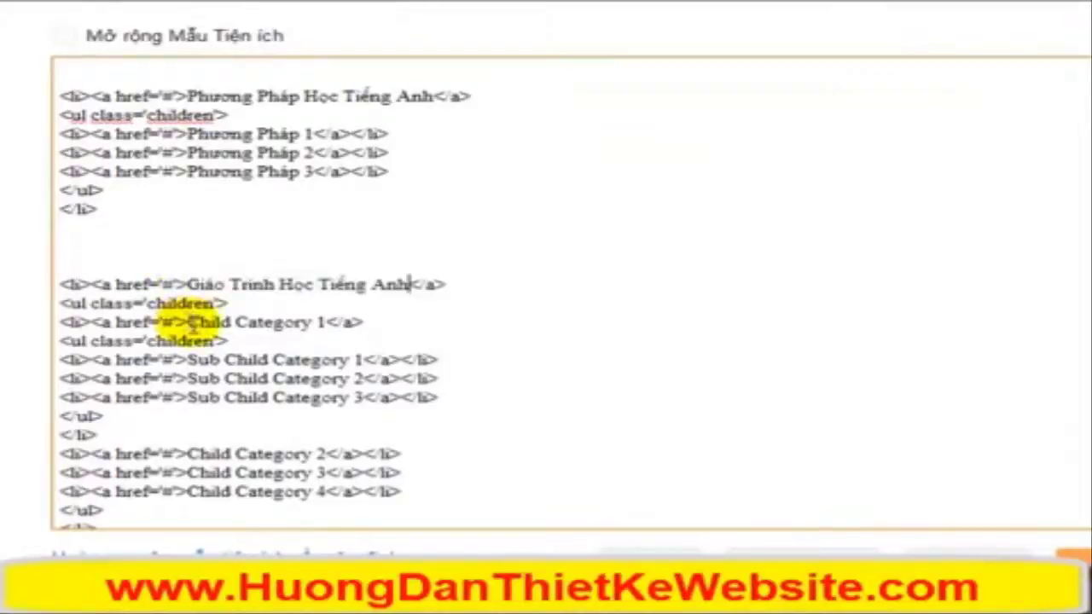
Step: Rename Child Category 1 as "Giáo Trình A" and its three sub child categories as "Tập 1", "Tập 2" and "Tập 3"
drag(188, 323, 320, 319)
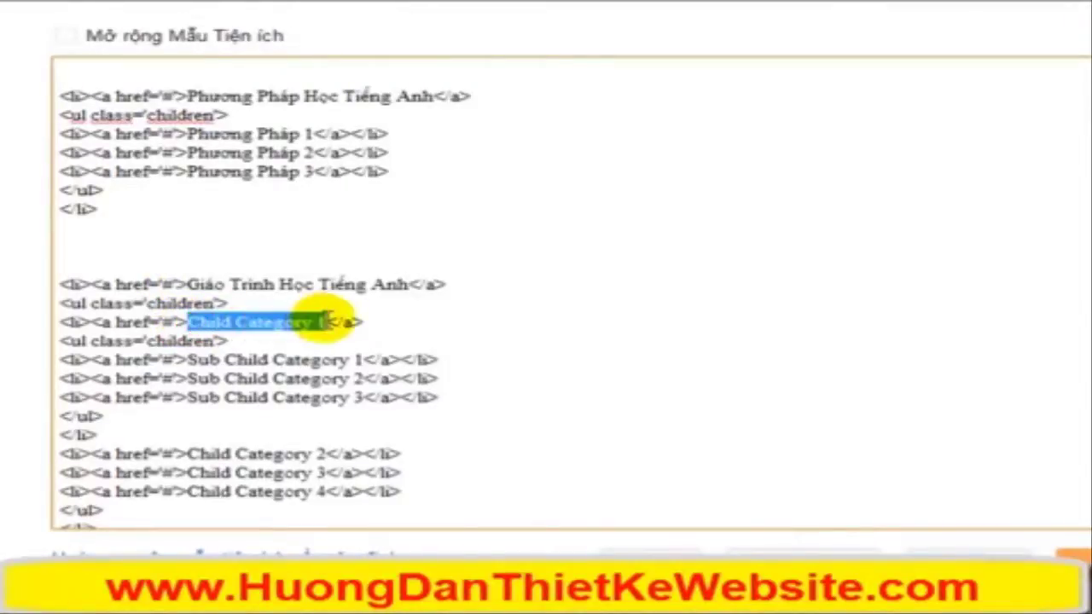
text(Giáo Trình A)
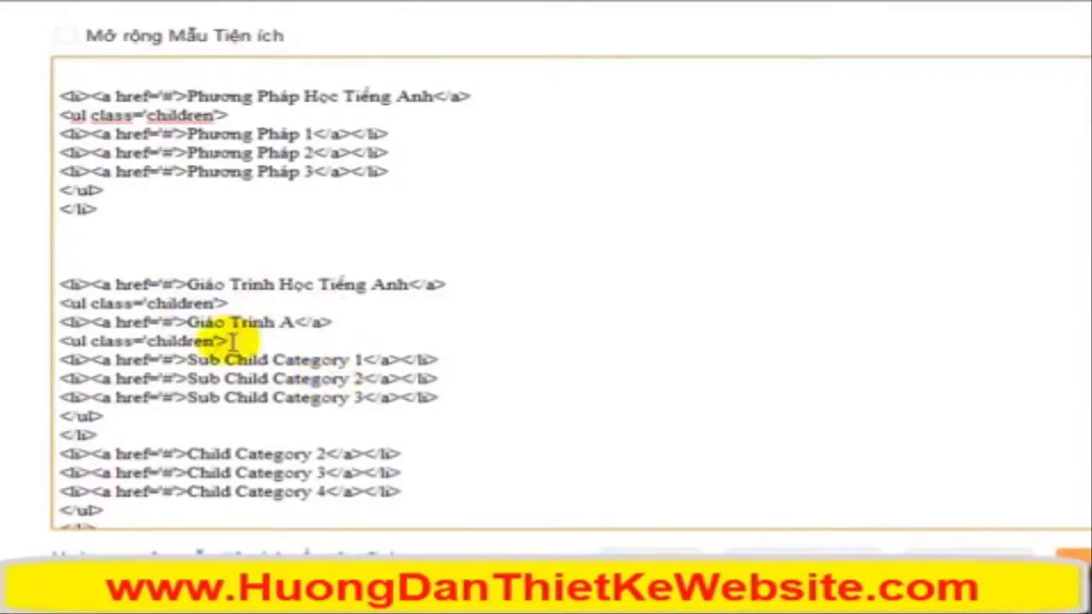
drag(187, 360, 362, 360)
text(Tập 1)
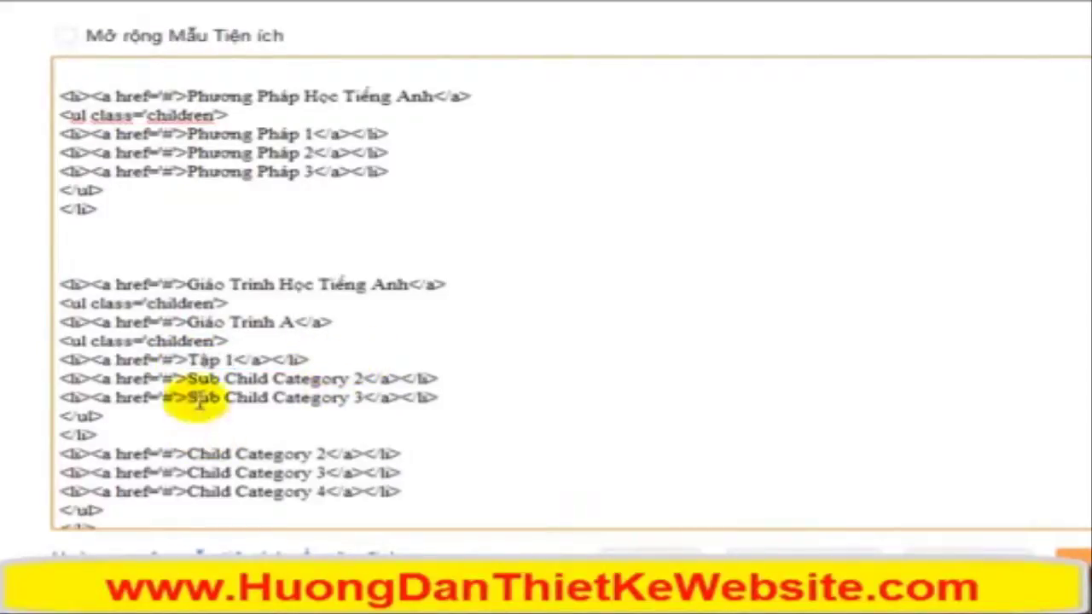
drag(187, 377, 362, 377)
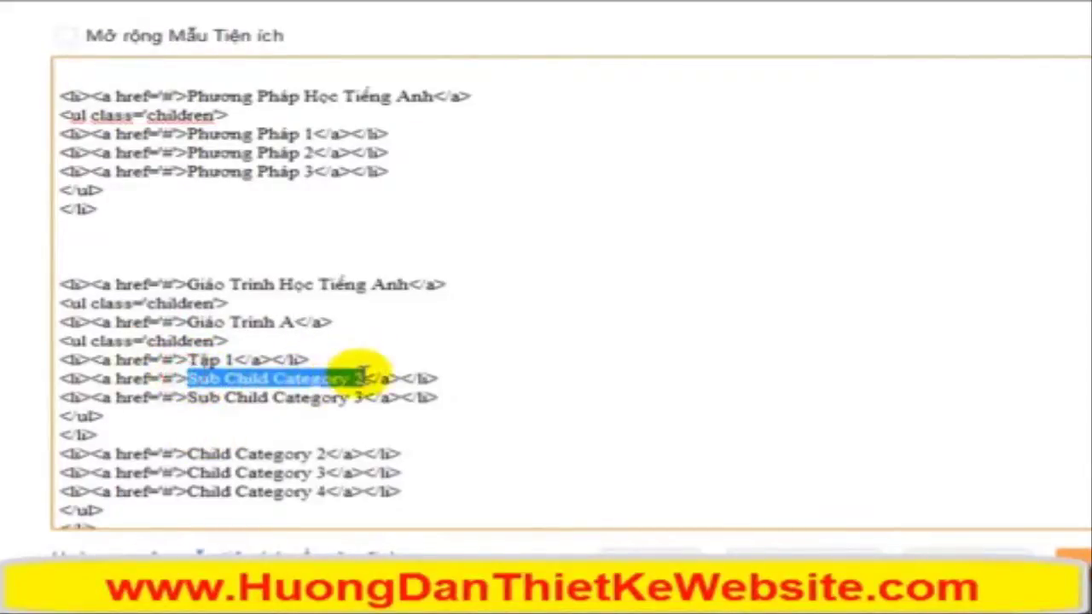
text(Tập 2)
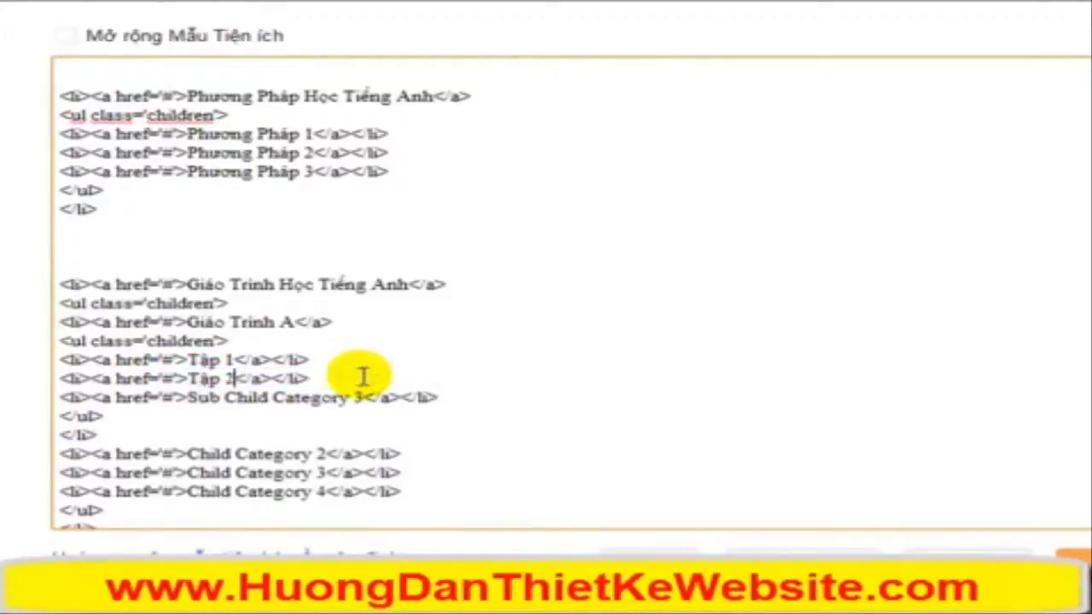
drag(187, 397, 350, 397)
text(Tập)
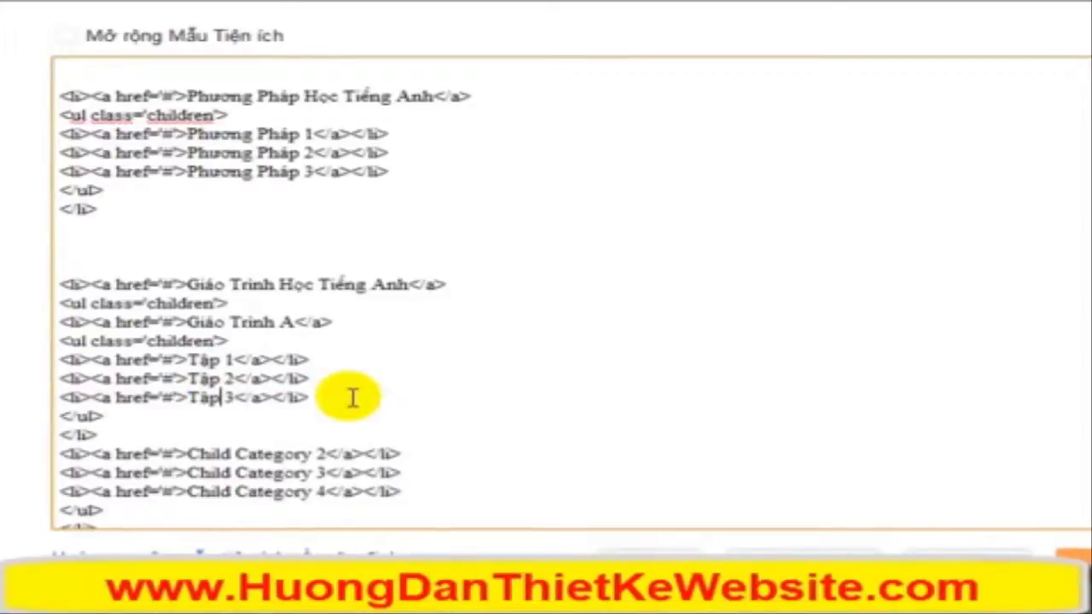
Step: Copy the whole Giáo Trình A list item with its Tập sub-items and paste it directly below the original
scroll(351, 398, down, 2)
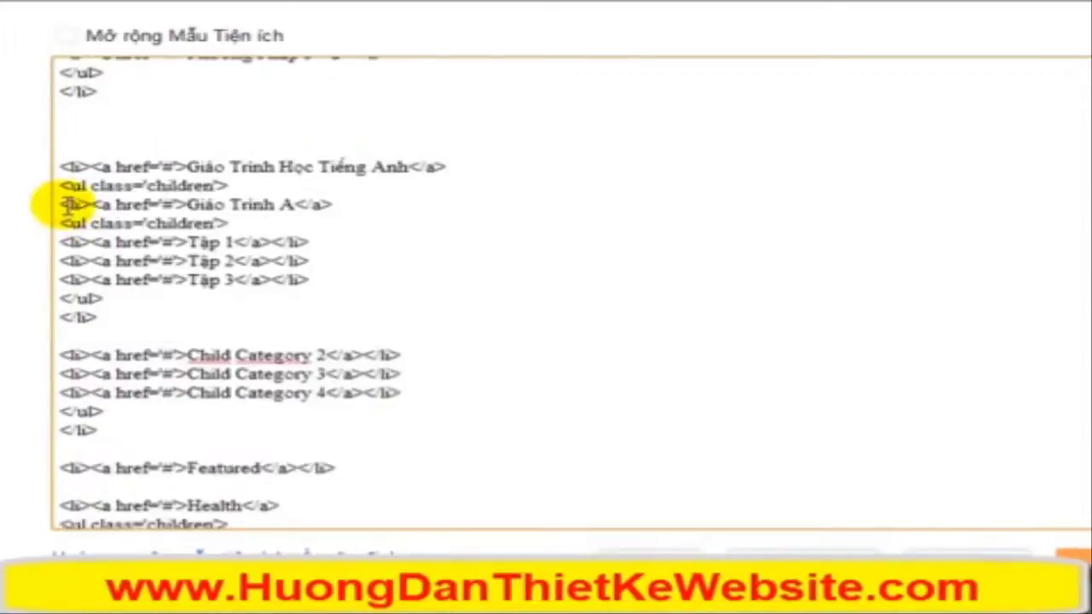
drag(64, 204, 146, 314)
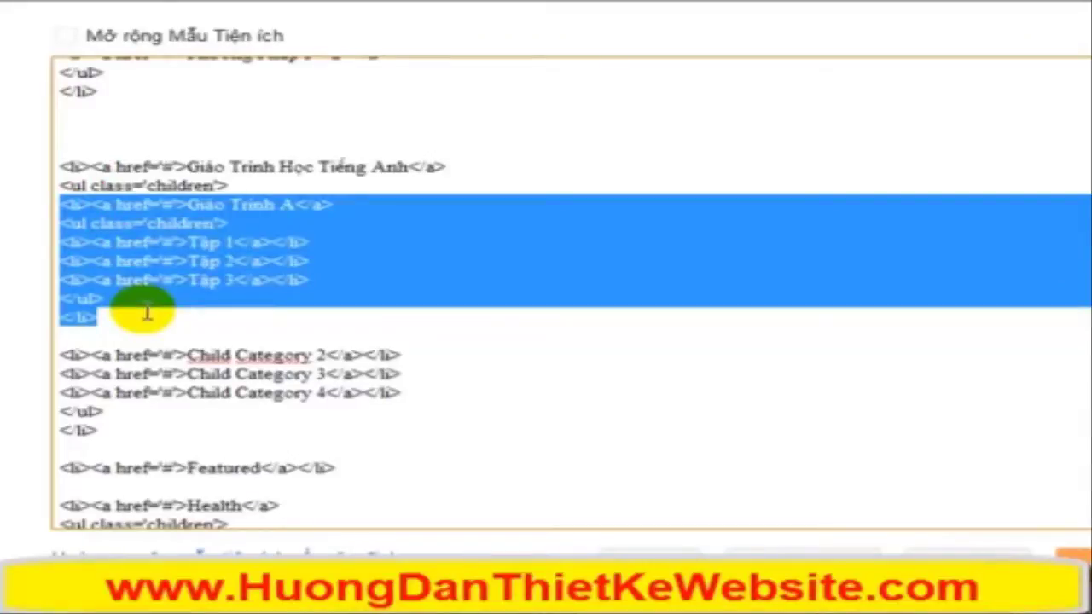
right_click(136, 226)
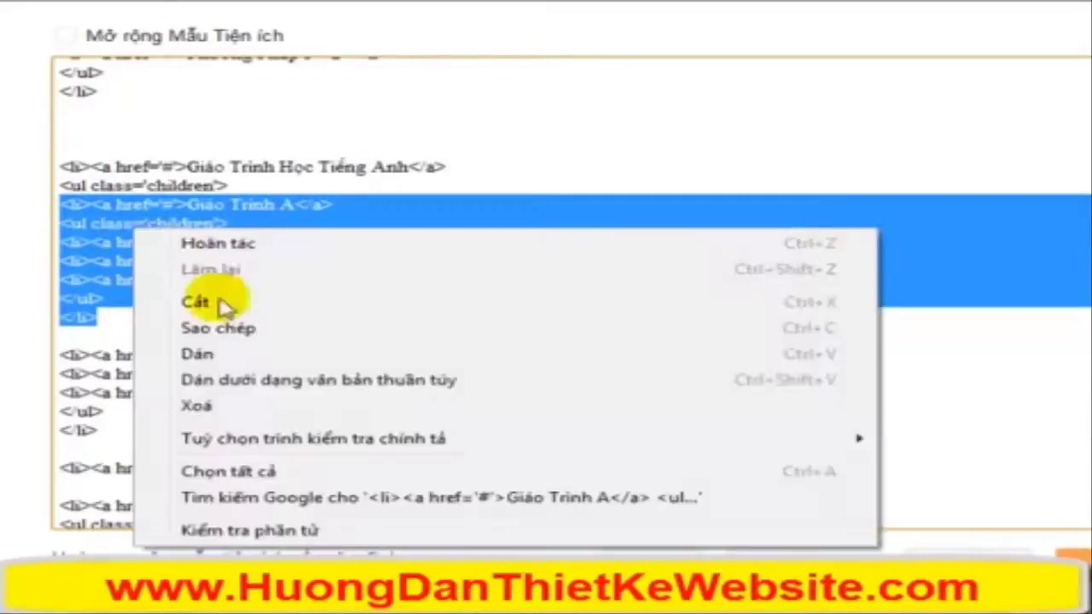
click(180, 328)
click(94, 334)
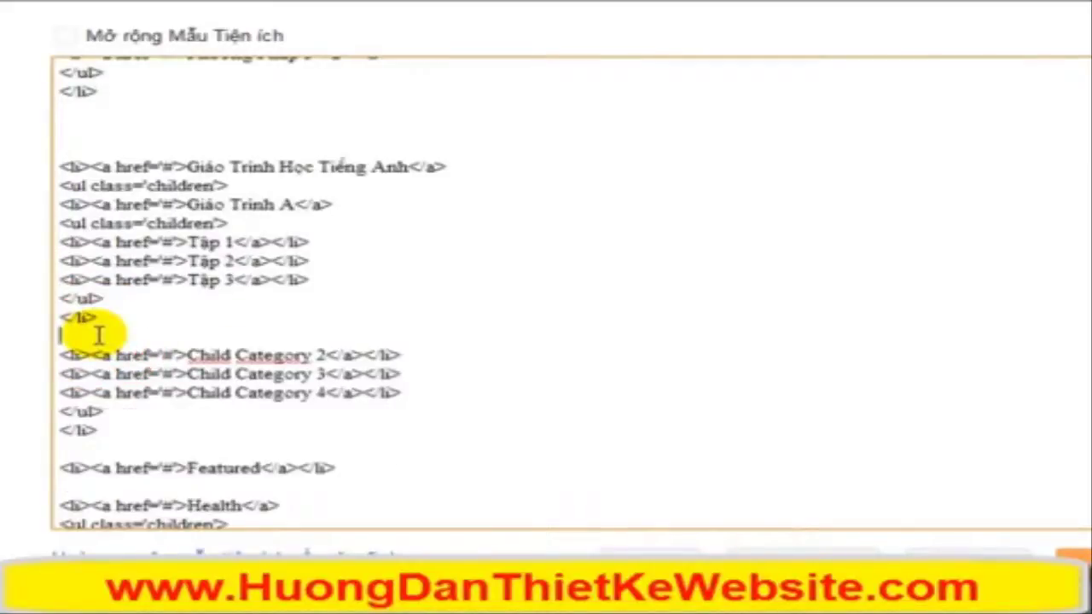
key(ctrl+v)
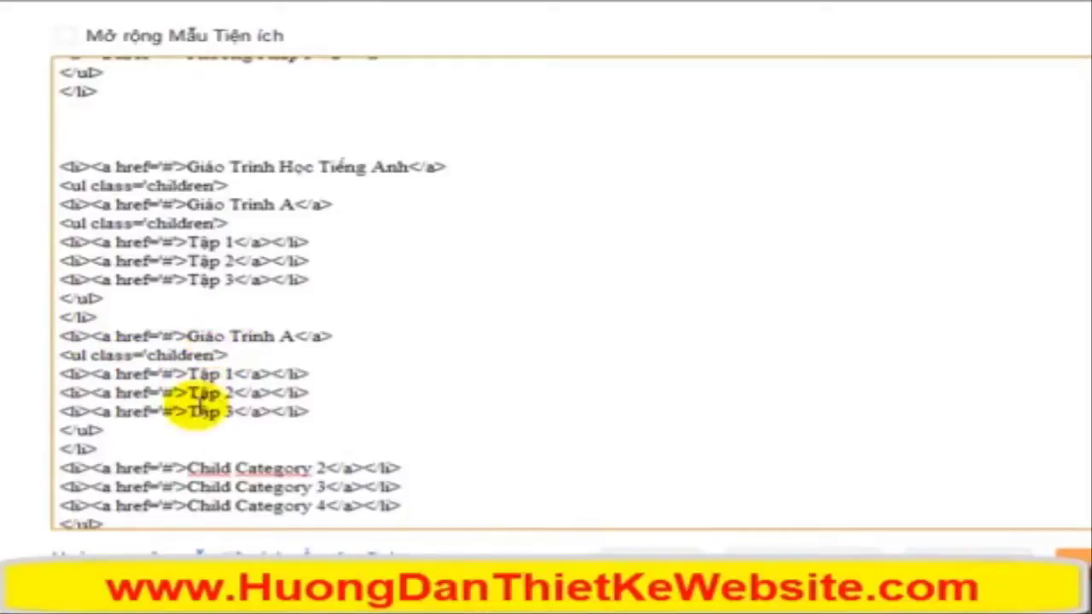
Step: Delete the Child Category 2, 3 and 4 lines, and rename the pasted block's heading as "Giáo Trình B"
scroll(208, 402, down, 2)
drag(61, 350, 467, 386)
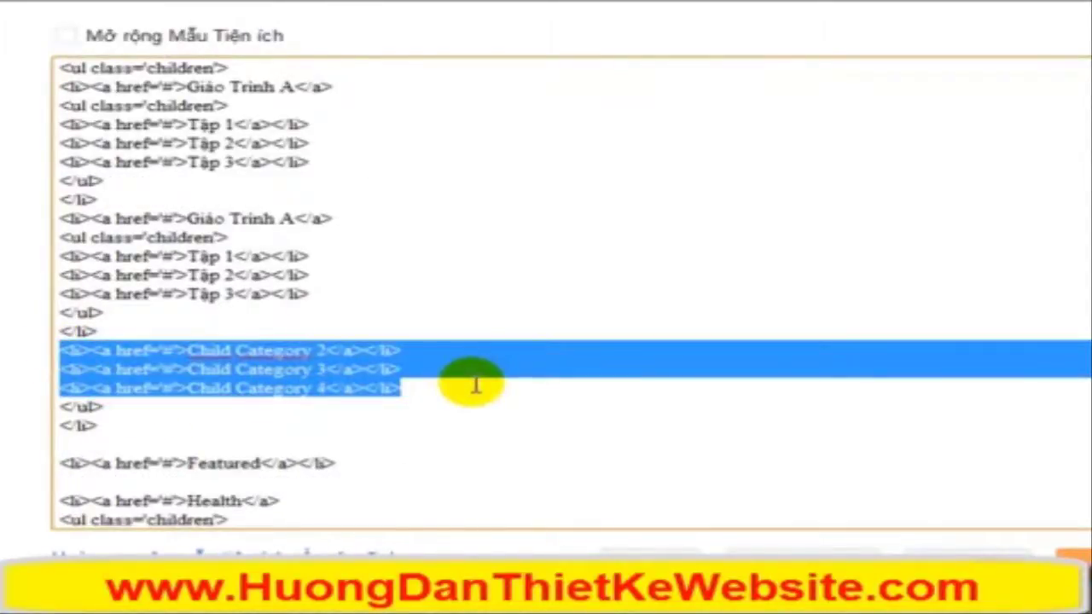
key(Delete)
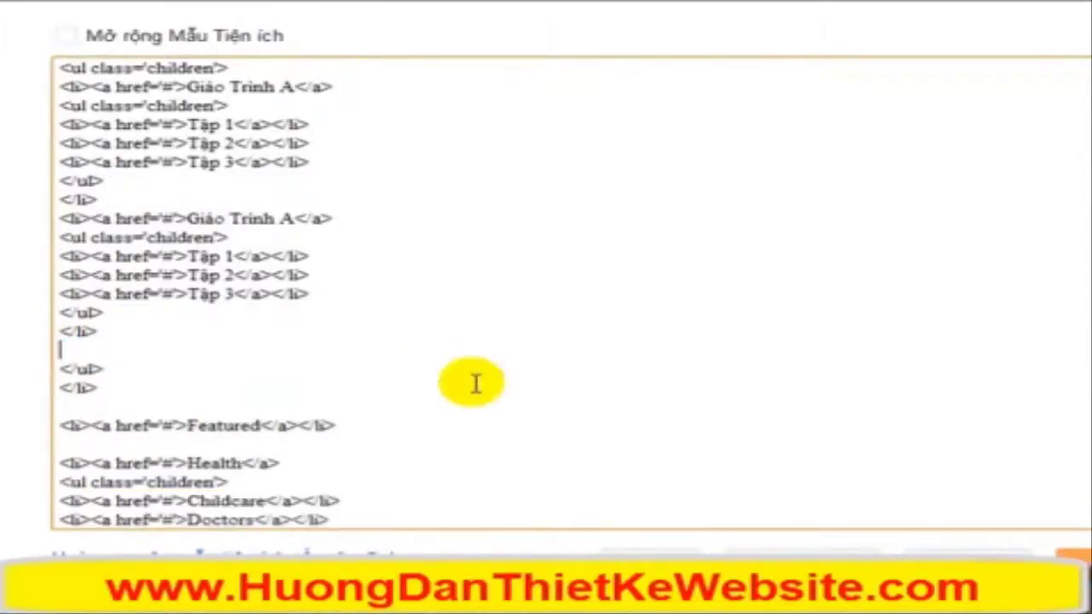
click(291, 220)
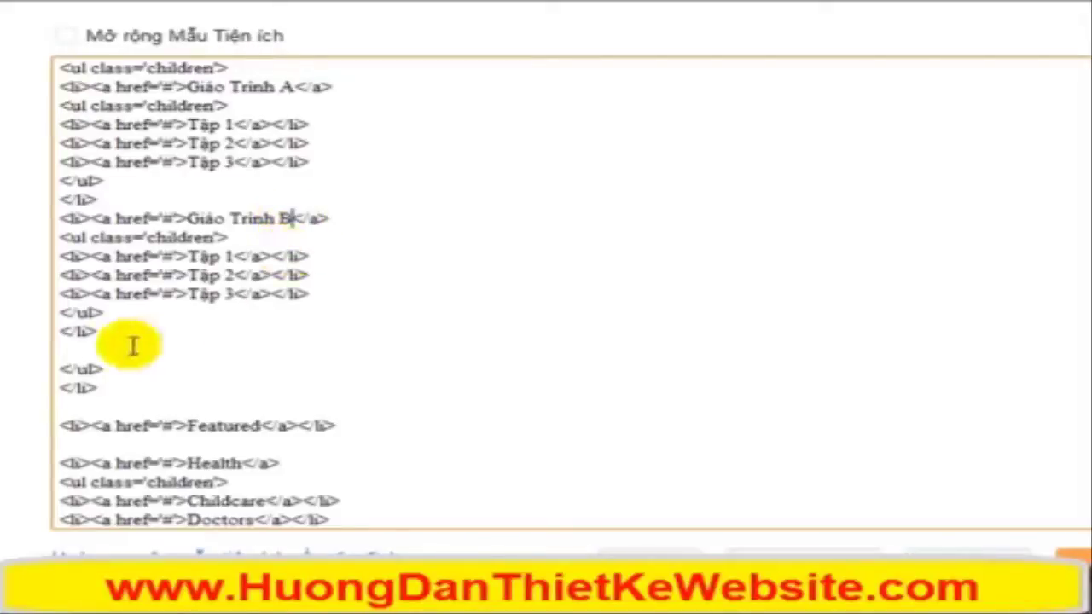
Step: Paste another copy of the block below Giáo Trình B and rename its heading as "Giáo Trình C"
click(75, 344)
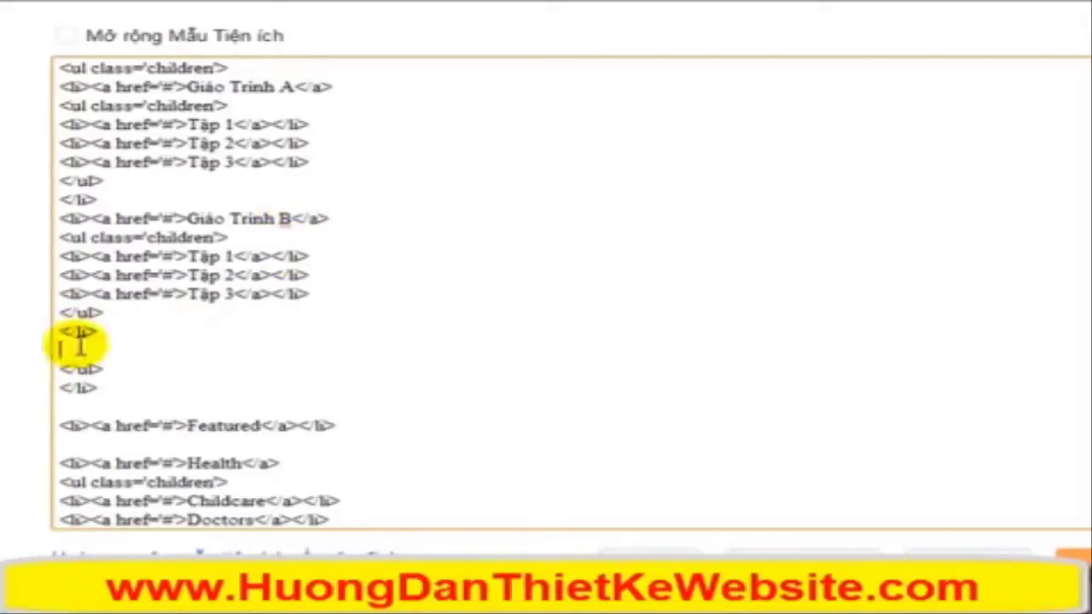
right_click(75, 344)
click(144, 470)
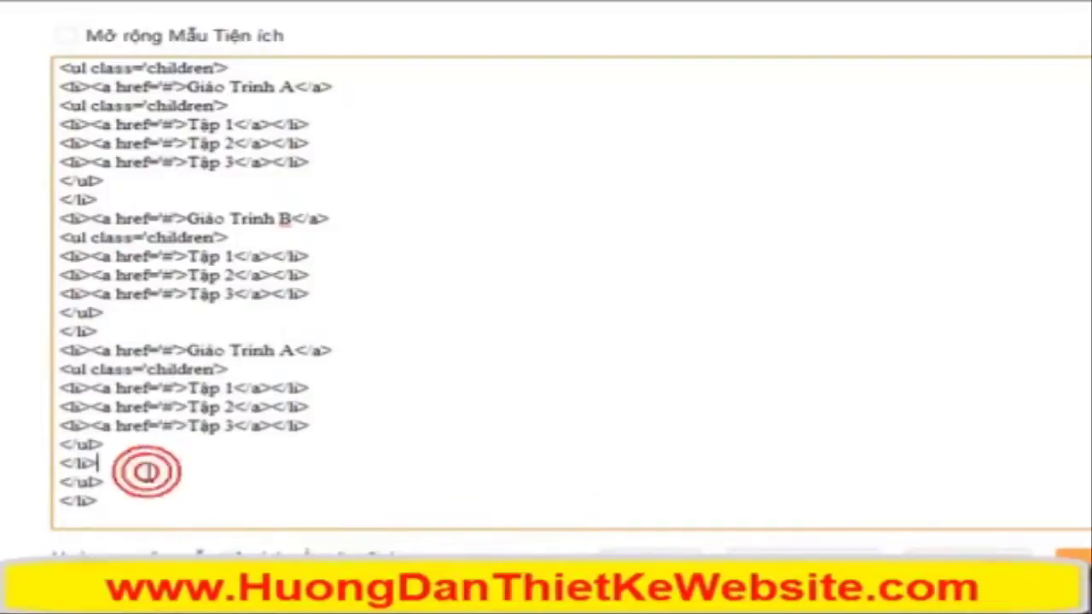
click(286, 350)
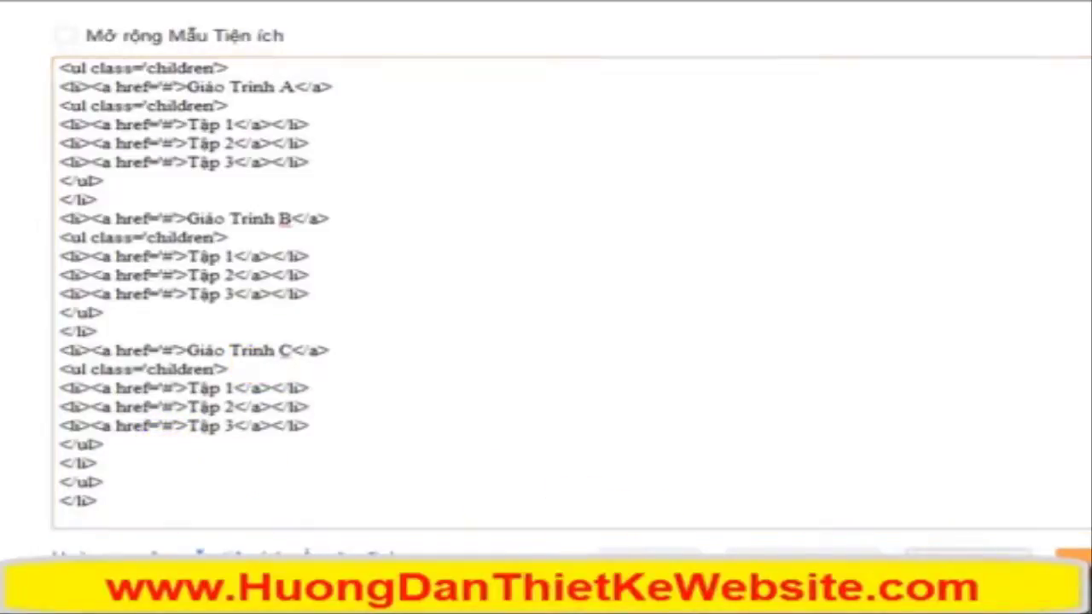
Step: Preview the template and expand the Giáo Trình Học Tiếng Anh dropdown in the red menu bar
click(909, 533)
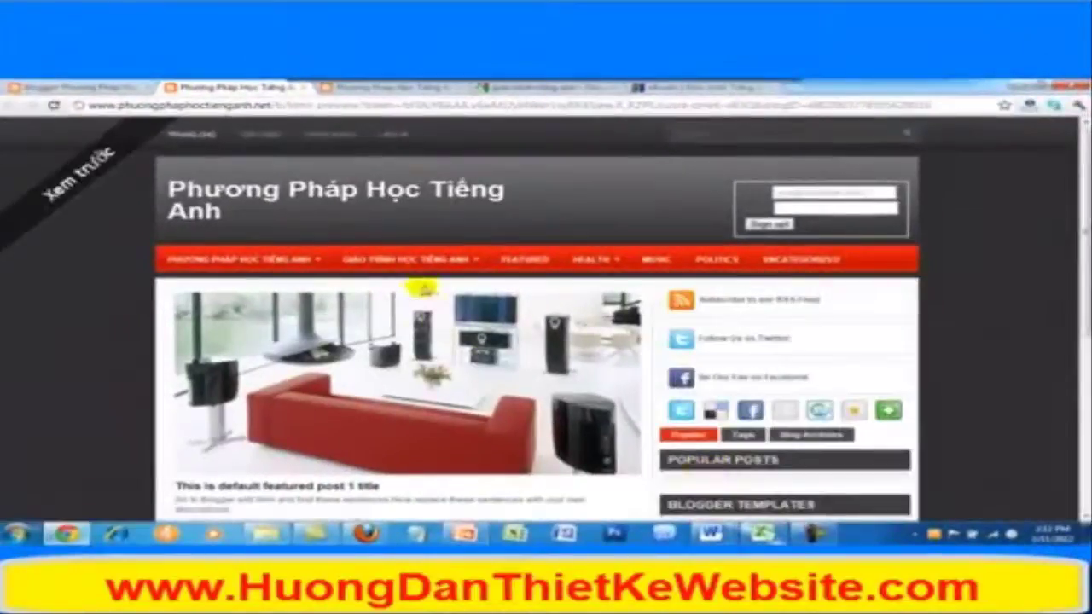
mouse_move(418, 263)
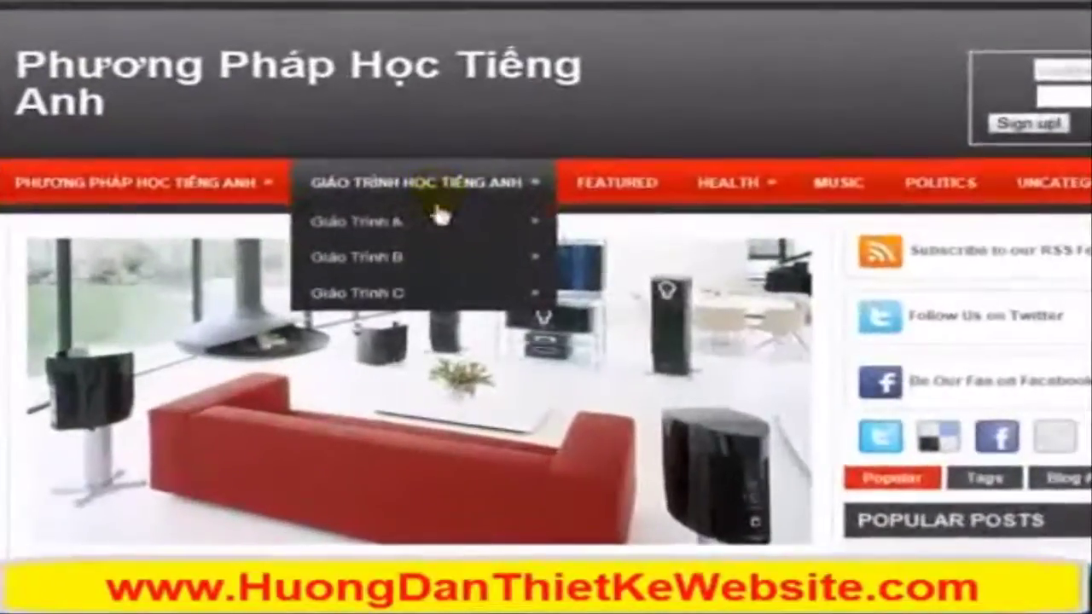
Step: Check the Tập sub-items under Giáo Trình A, B and C in the previewed blog's dropdown menu
mouse_move(441, 232)
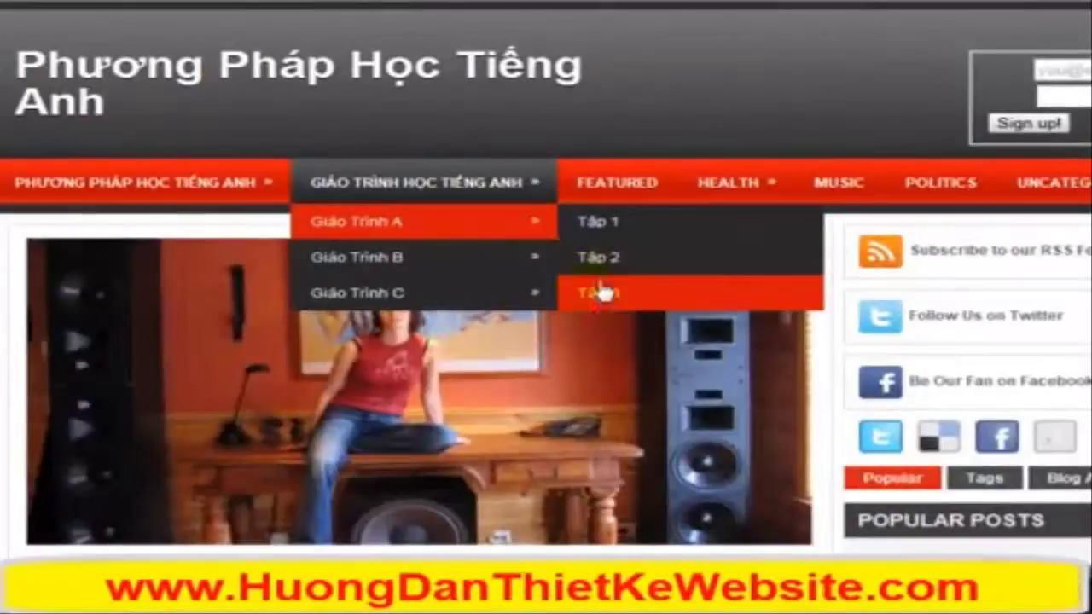
mouse_move(385, 268)
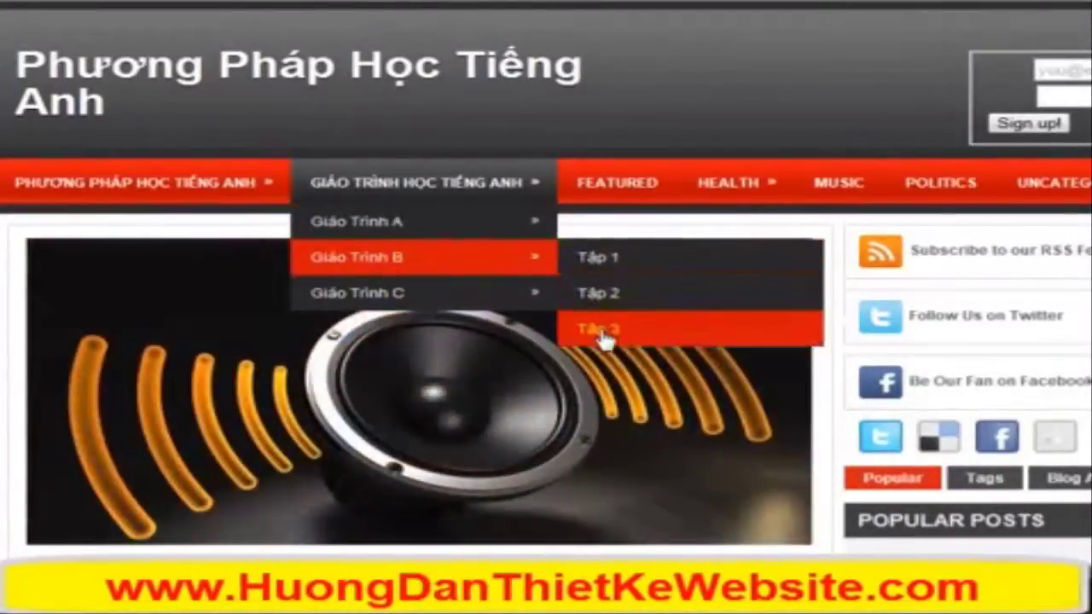
mouse_move(437, 298)
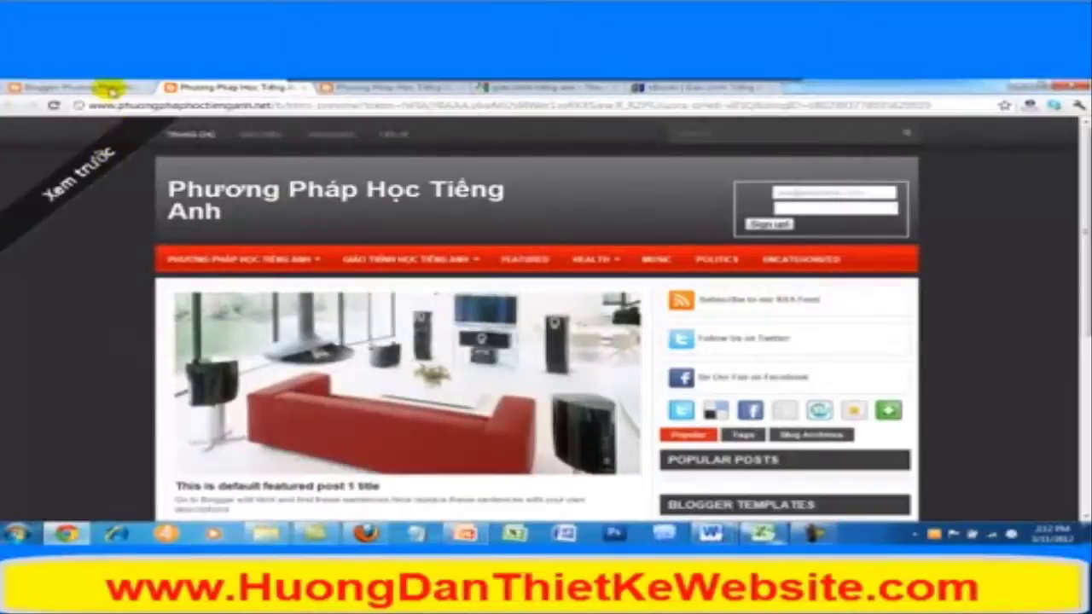
Step: Save the edited template HTML and, with the preview and HTML editor closed, view the live blog
click(303, 89)
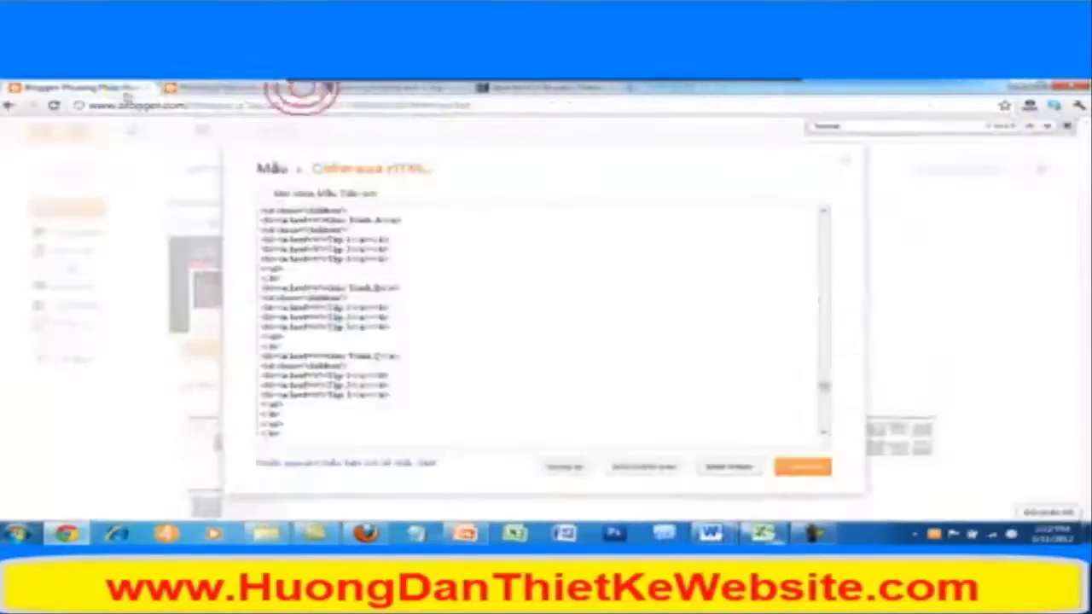
click(800, 468)
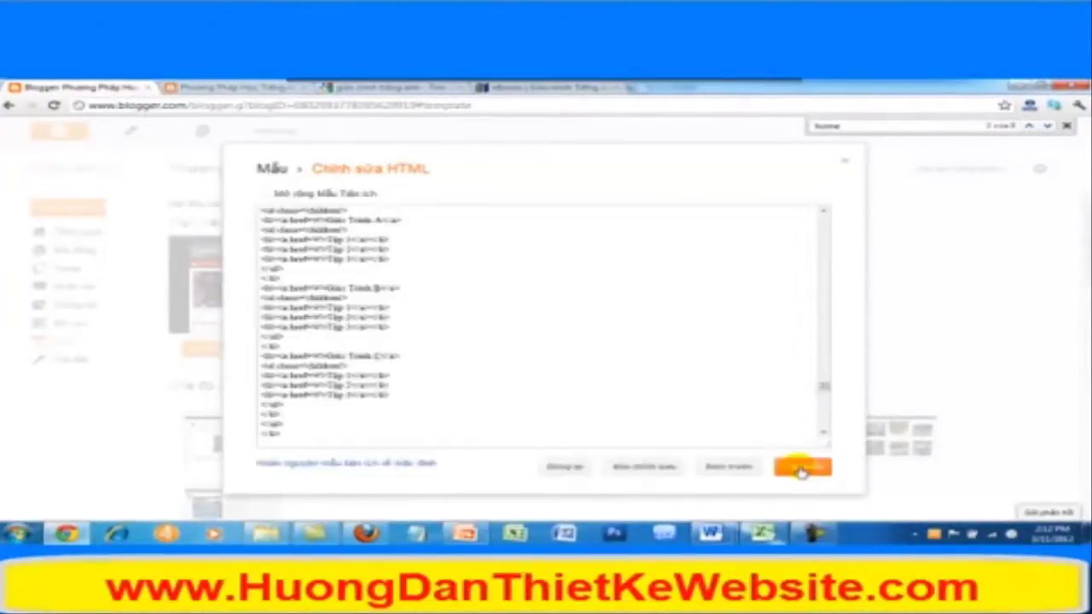
click(844, 162)
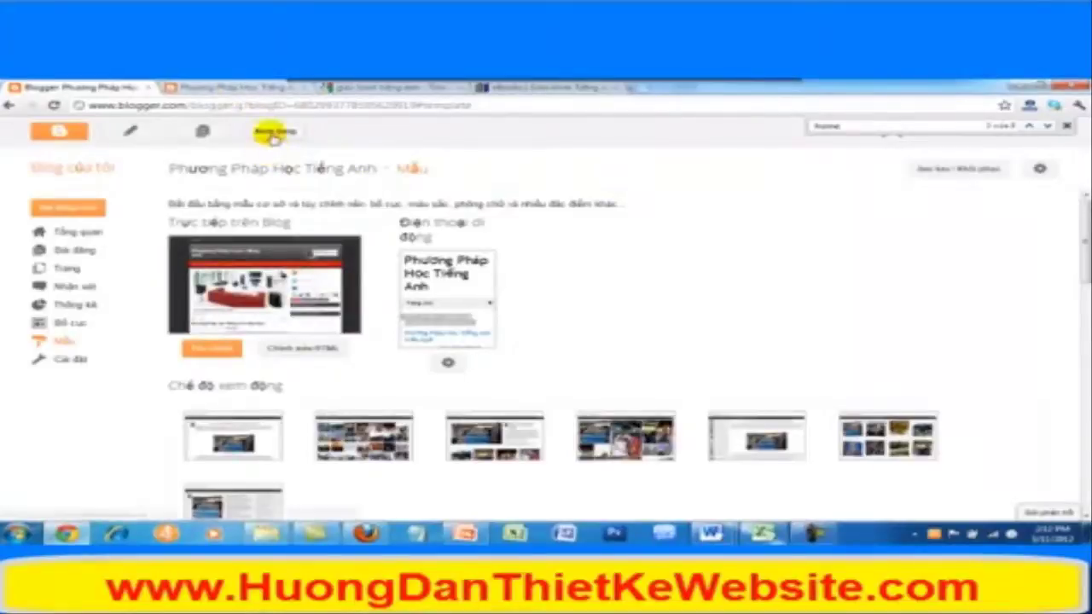
click(238, 92)
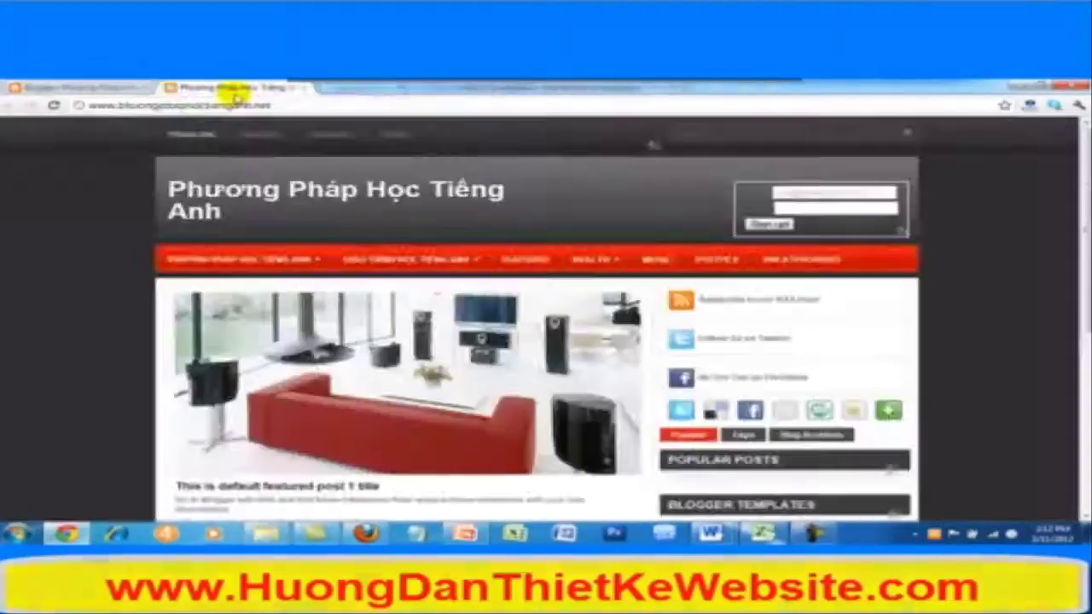